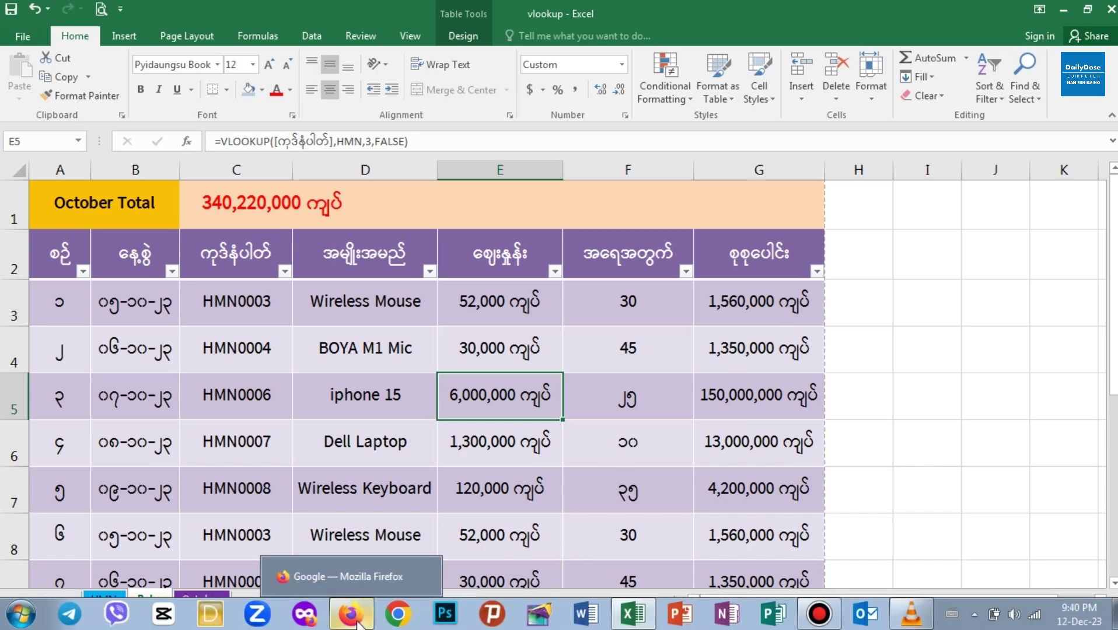
- Search Google in Firefox for 'microsoft excel to pdf'
click(352, 614)
click(434, 255)
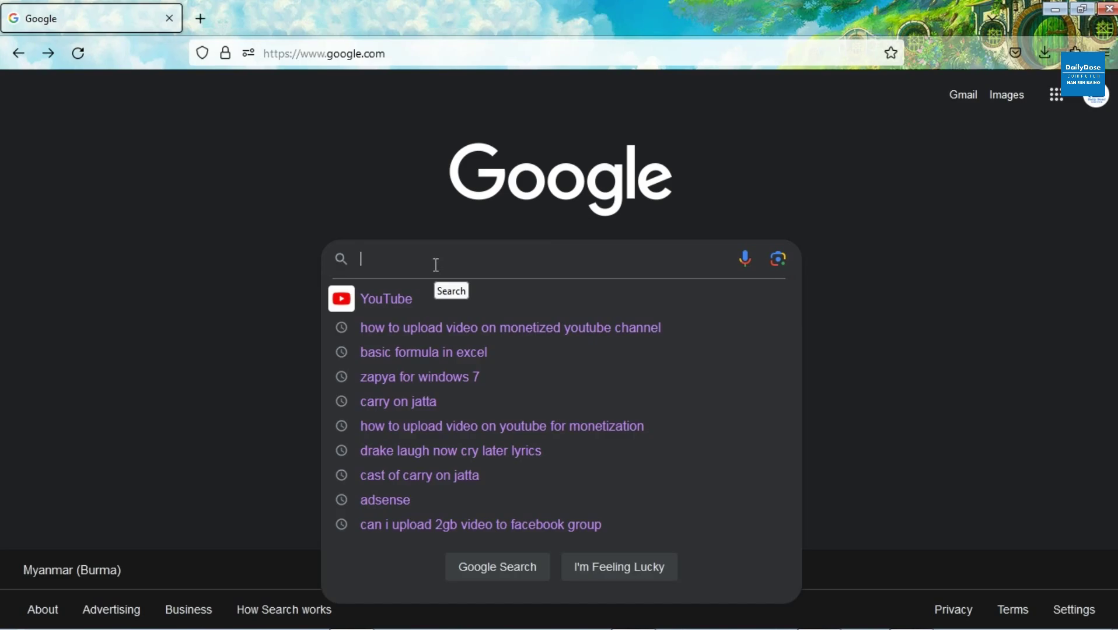
text(micr)
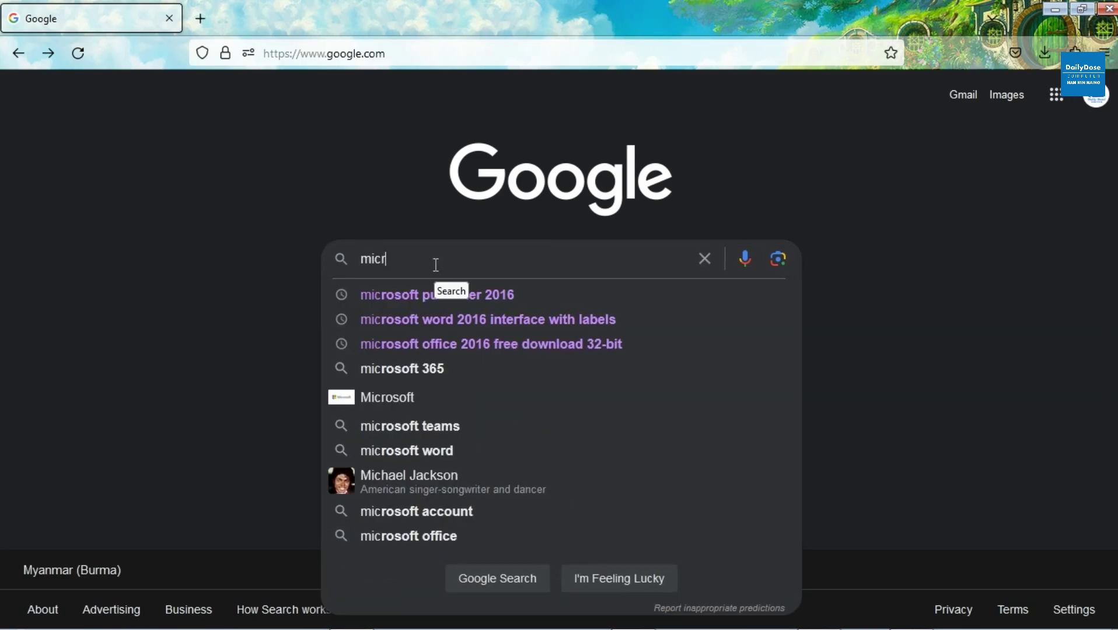
text(ofo)
key(BackSpace)
key(BackSpace)
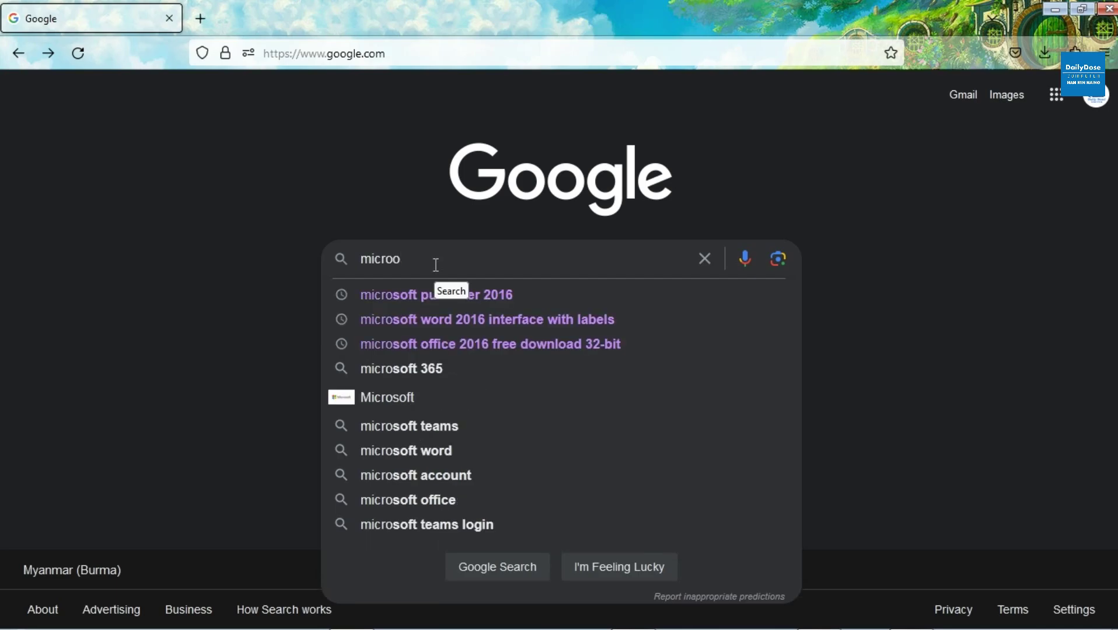
text(soft ex)
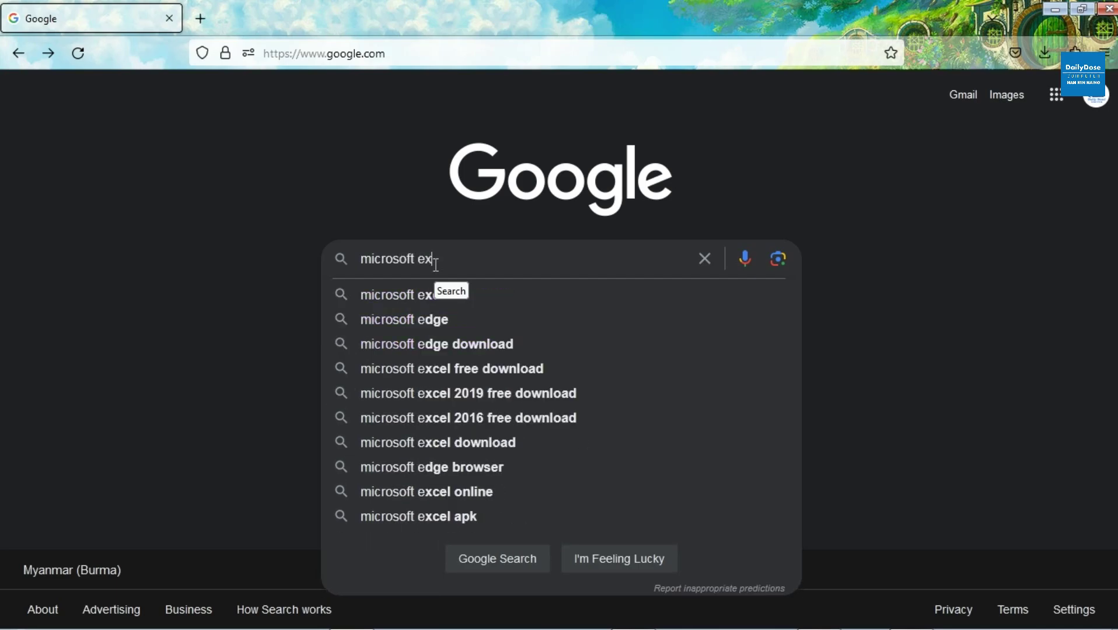
text(cel to)
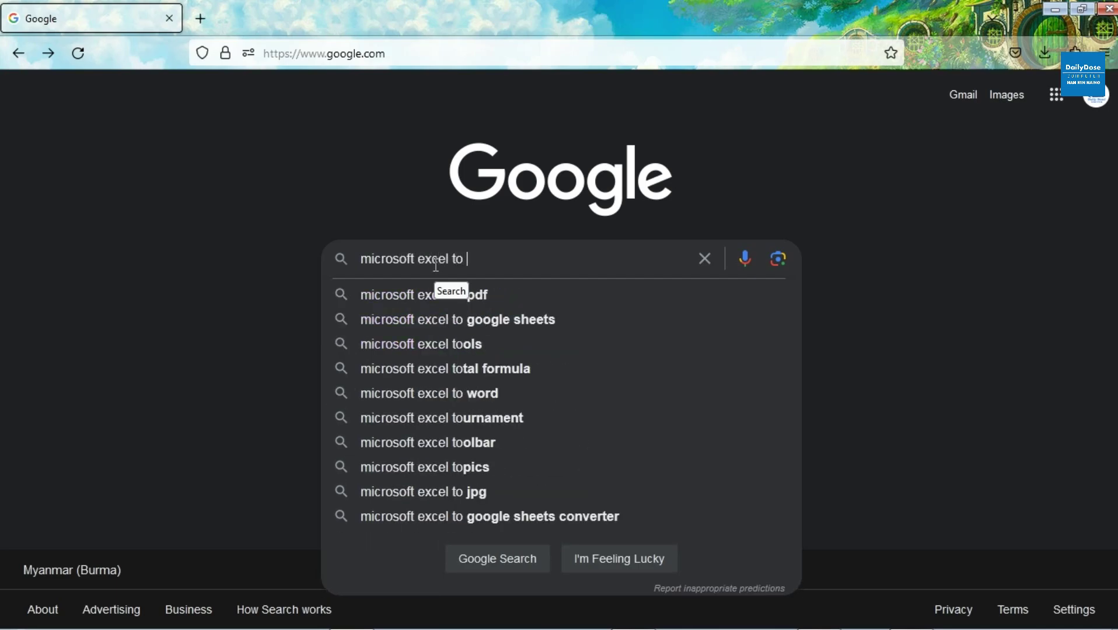
click(510, 294)
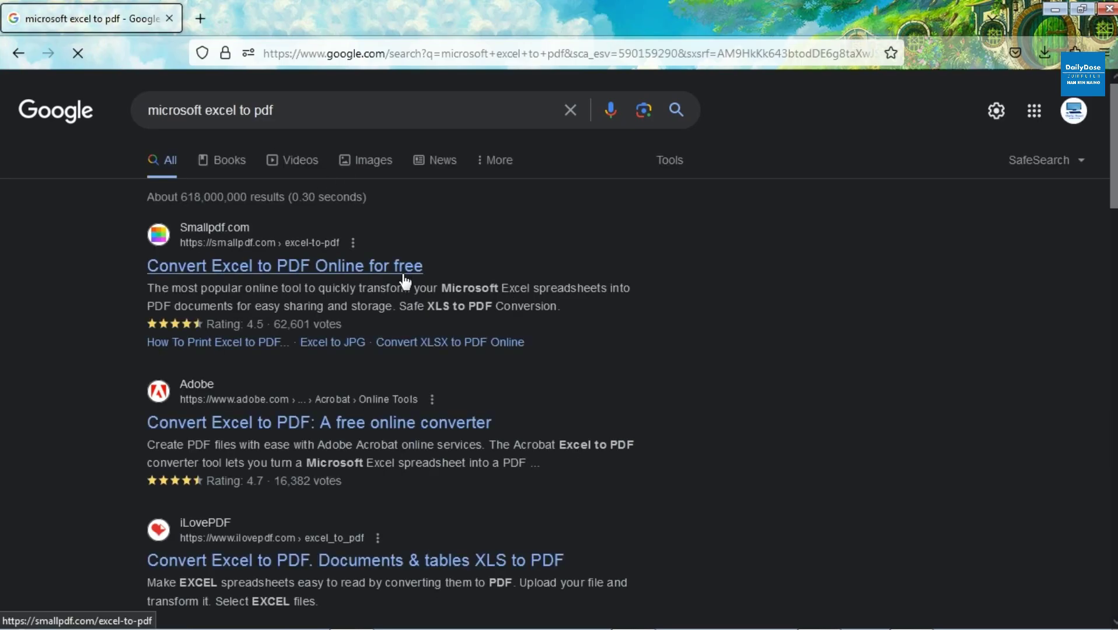
- Look over the Smallpdf Excel-to-PDF result, scrolling up and down through the page
click(251, 274)
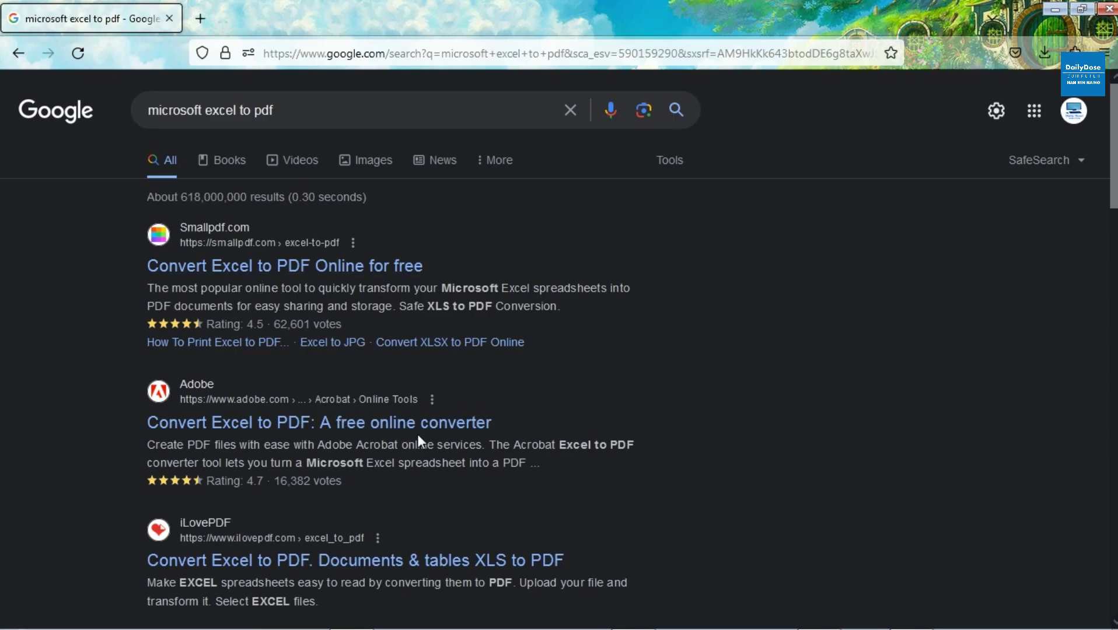
scroll(418, 434, down, 1)
scroll(418, 435, down, 3)
scroll(418, 434, down, 4)
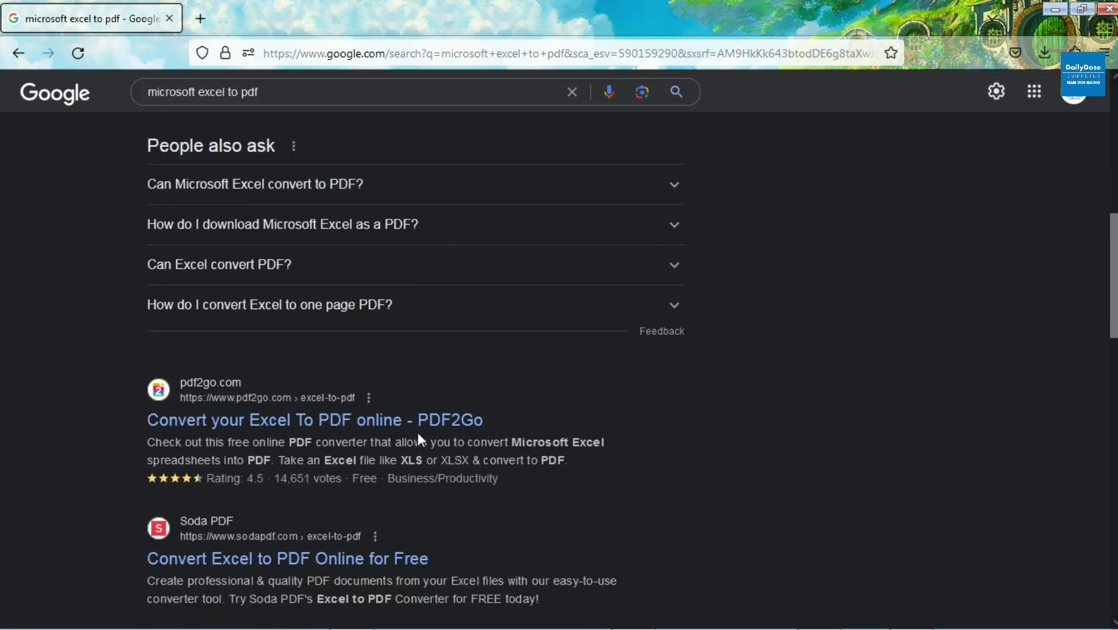
scroll(418, 433, up, 2)
scroll(418, 432, up, 6)
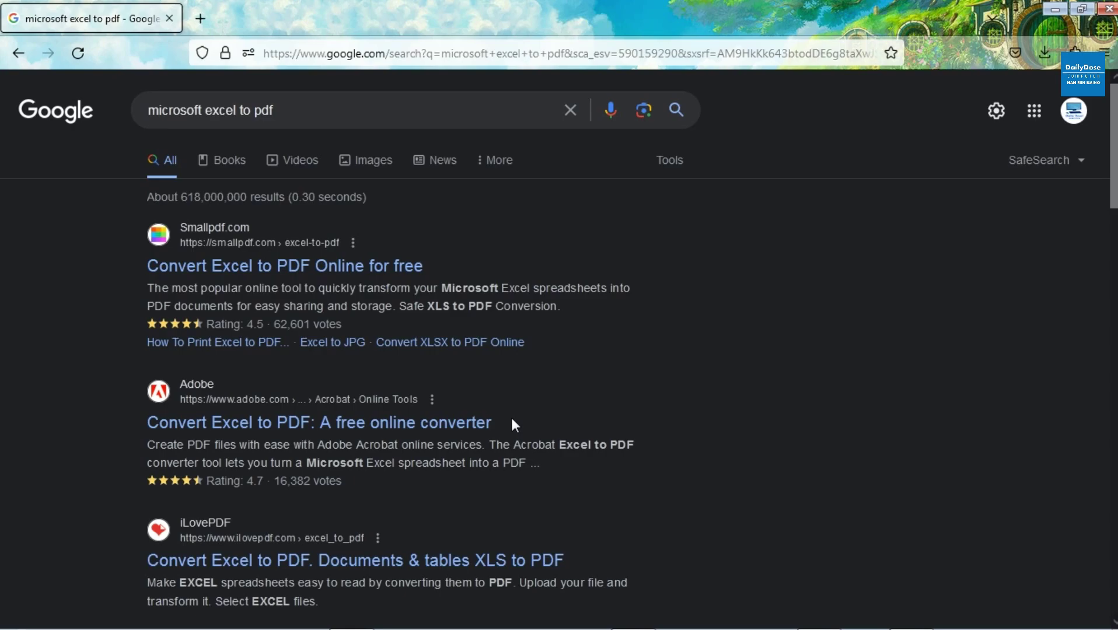
scroll(514, 424, down, 6)
scroll(514, 425, down, 2)
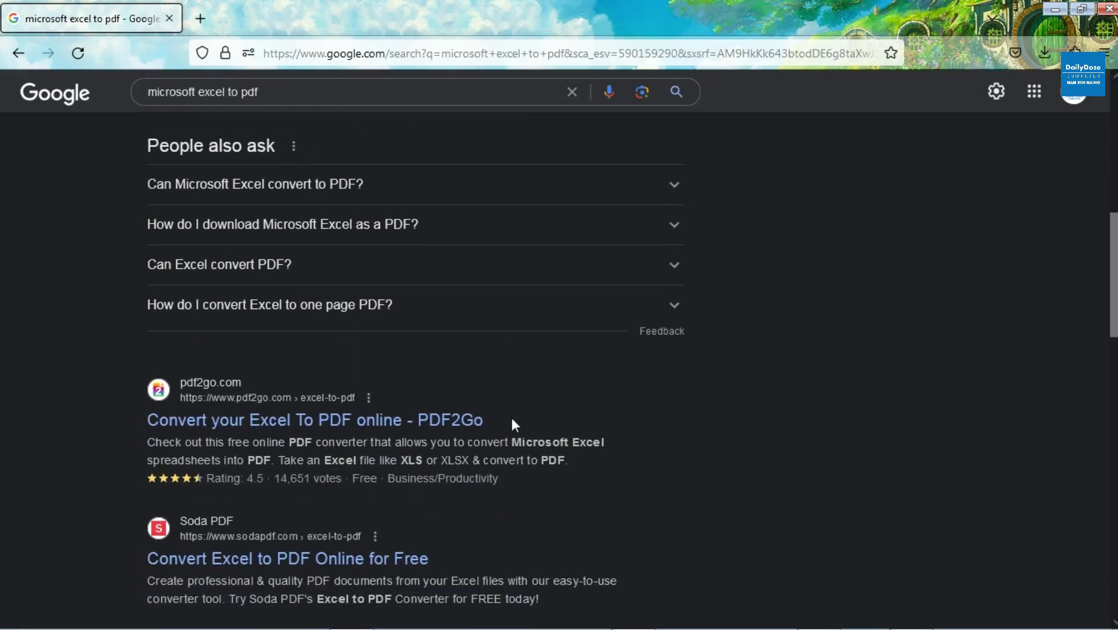
scroll(514, 425, up, 7)
scroll(513, 420, up, 2)
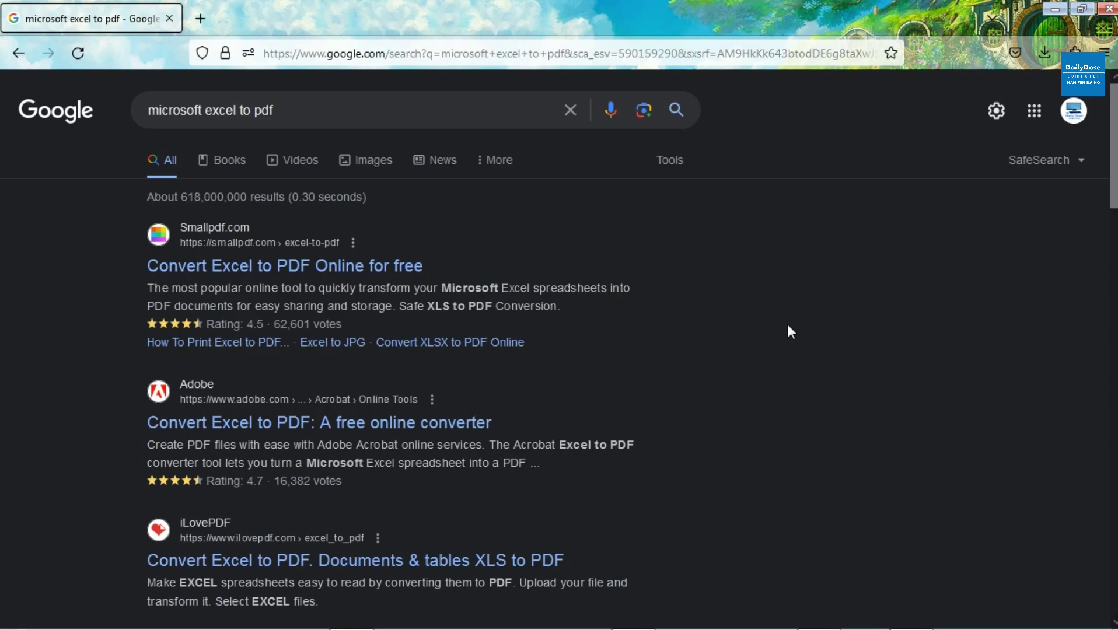
- Return to the Excel vlookup workbook and select cell D5 (iphone 15)
click(1056, 10)
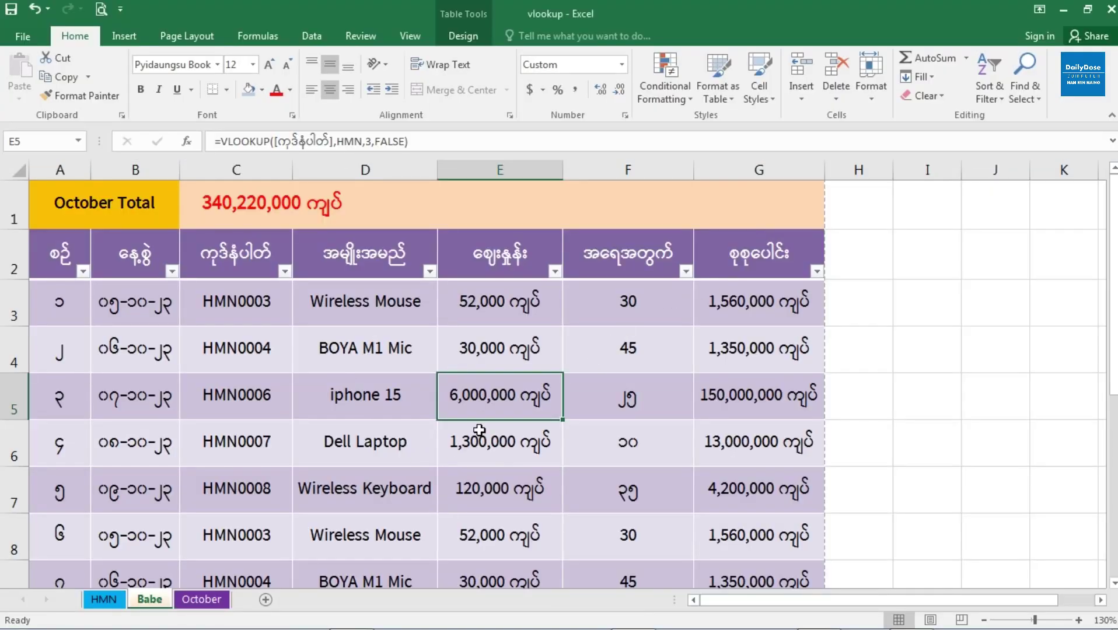
click(417, 375)
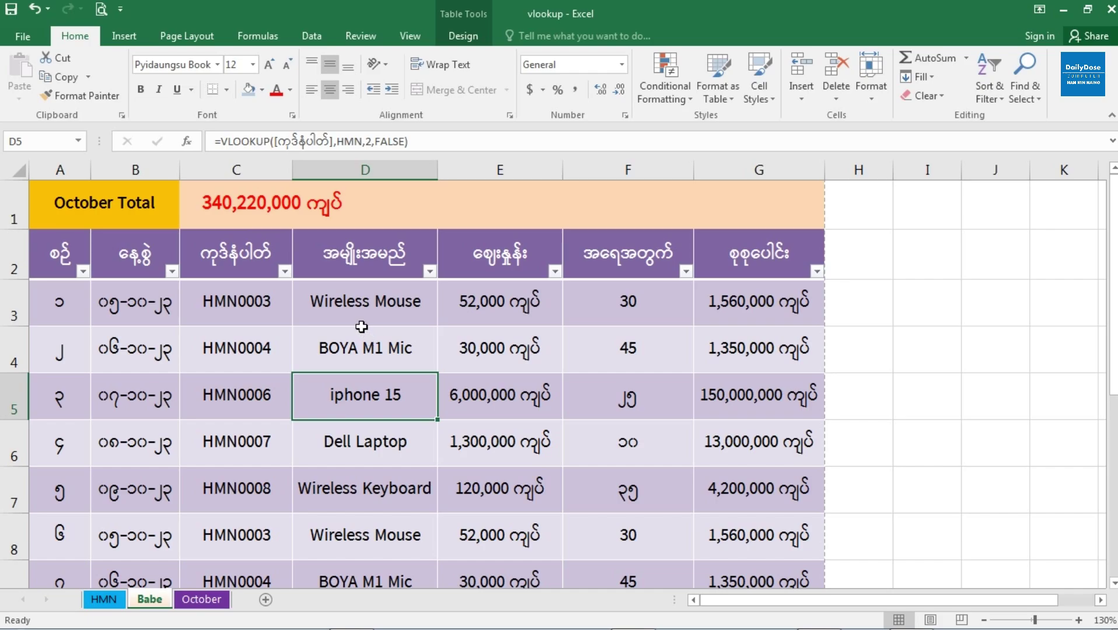
- Start a PDF/XPS export of the vlookup workbook from the File menu's Export options
click(32, 38)
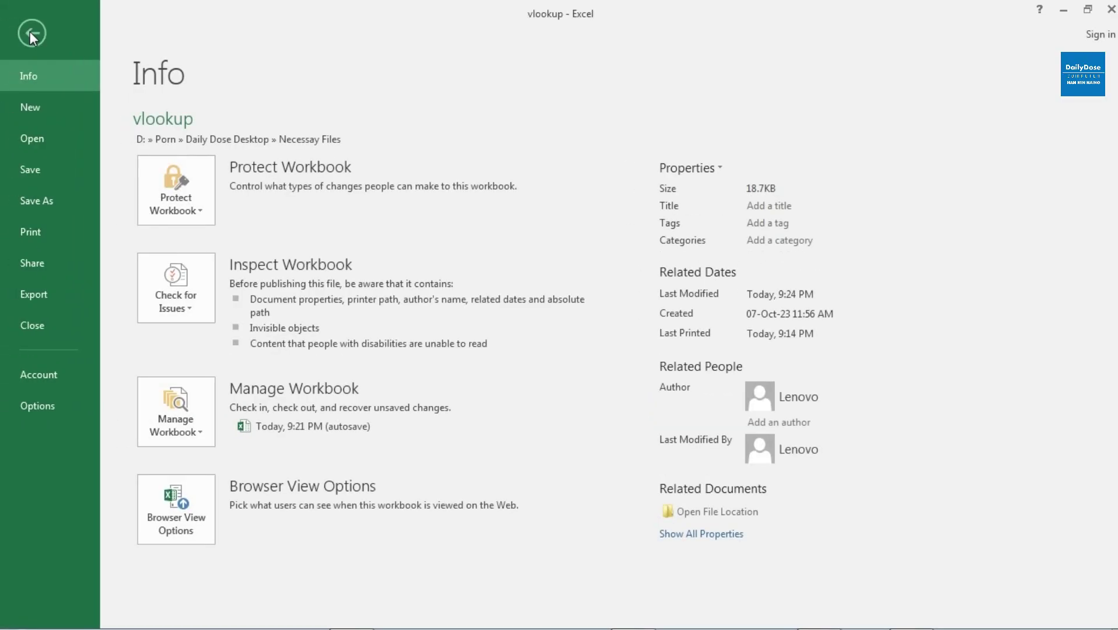
click(66, 299)
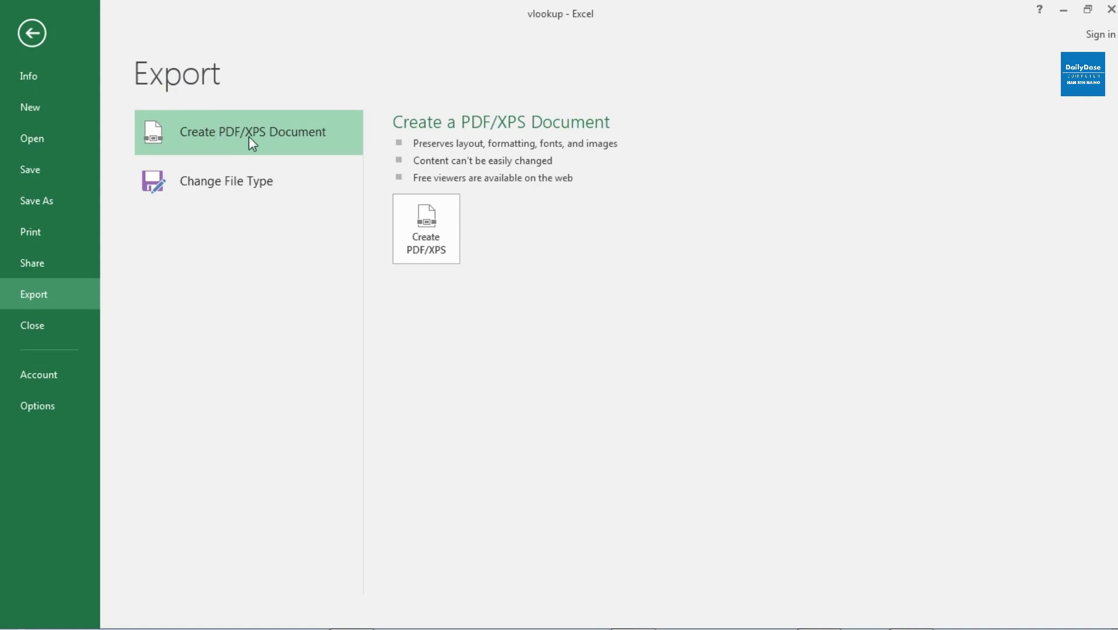
click(432, 252)
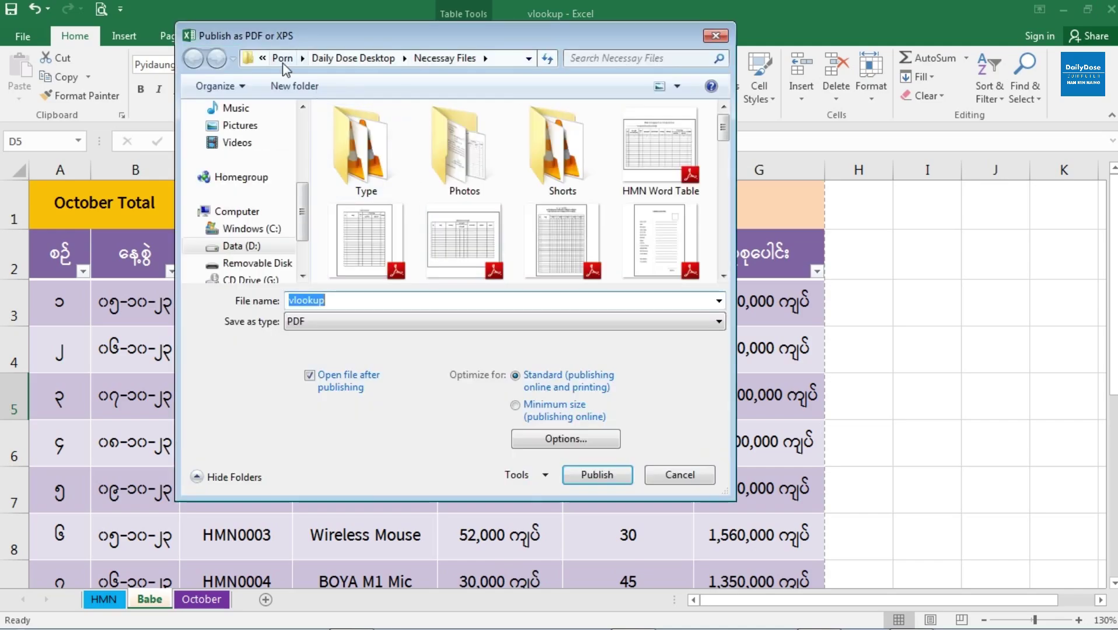
- Point the Publish dialog to the Desktop, retype the file name as 'hkjhjk', then cancel without publishing
drag(262, 32, 321, 45)
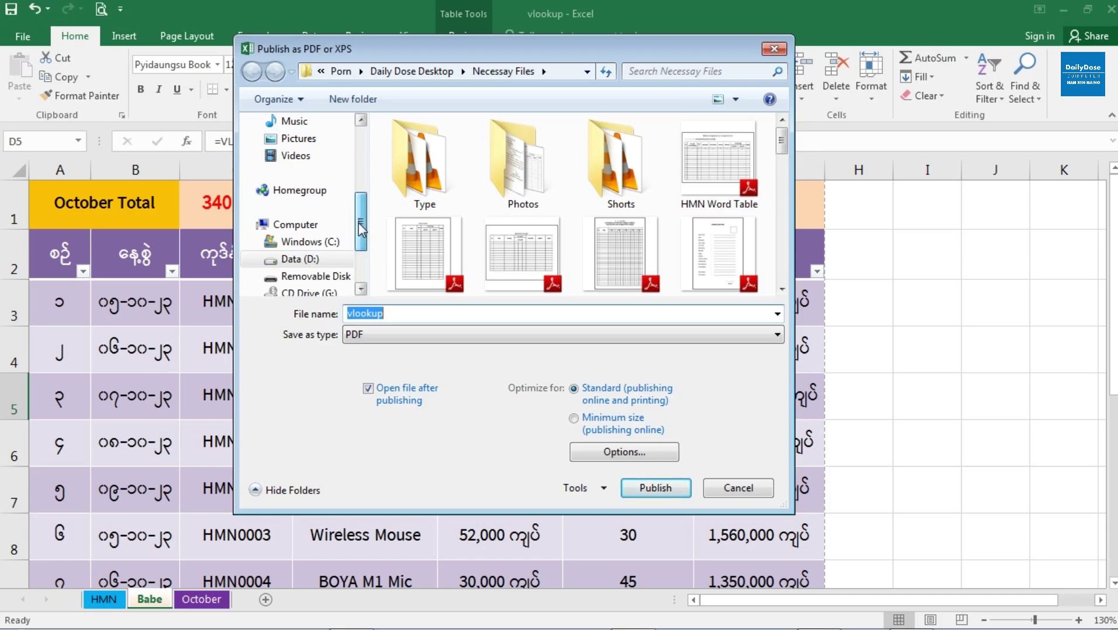
drag(361, 232, 363, 150)
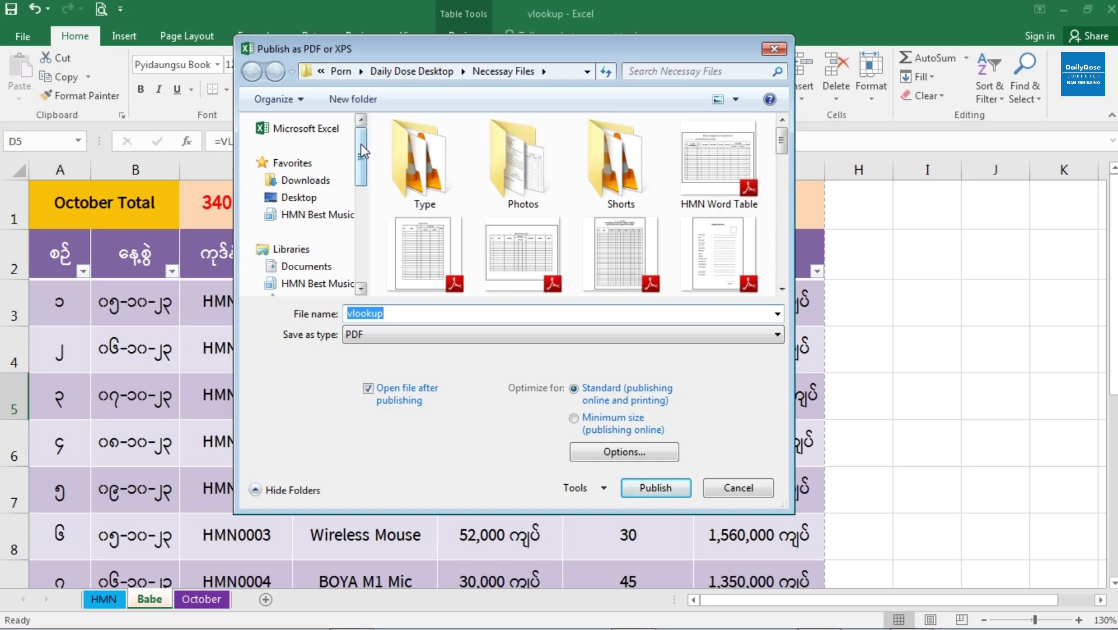
click(299, 198)
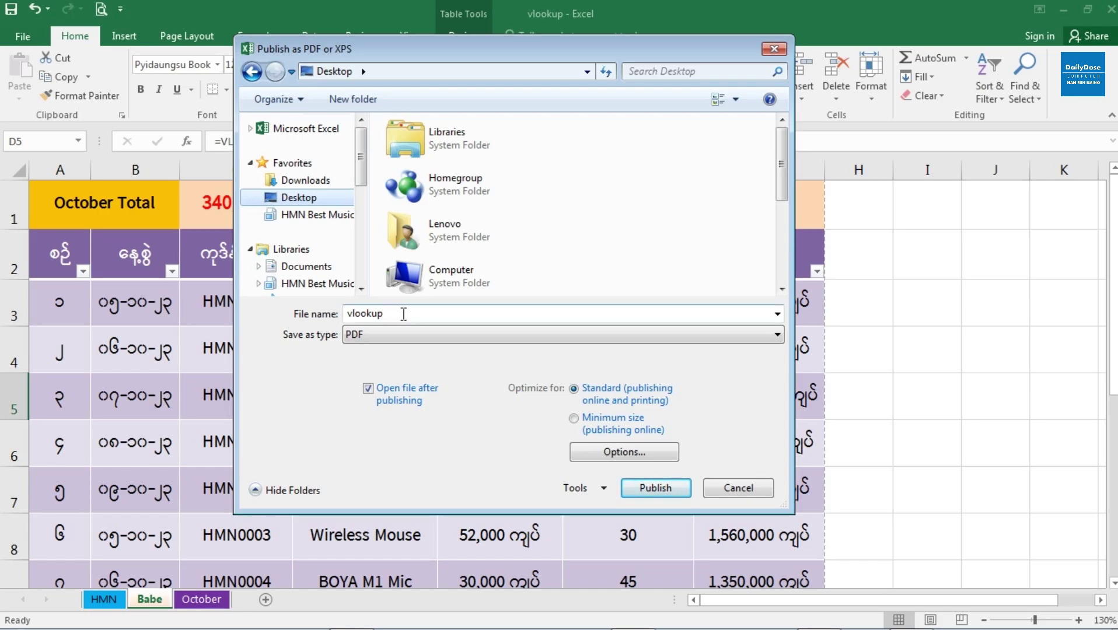
double_click(397, 314)
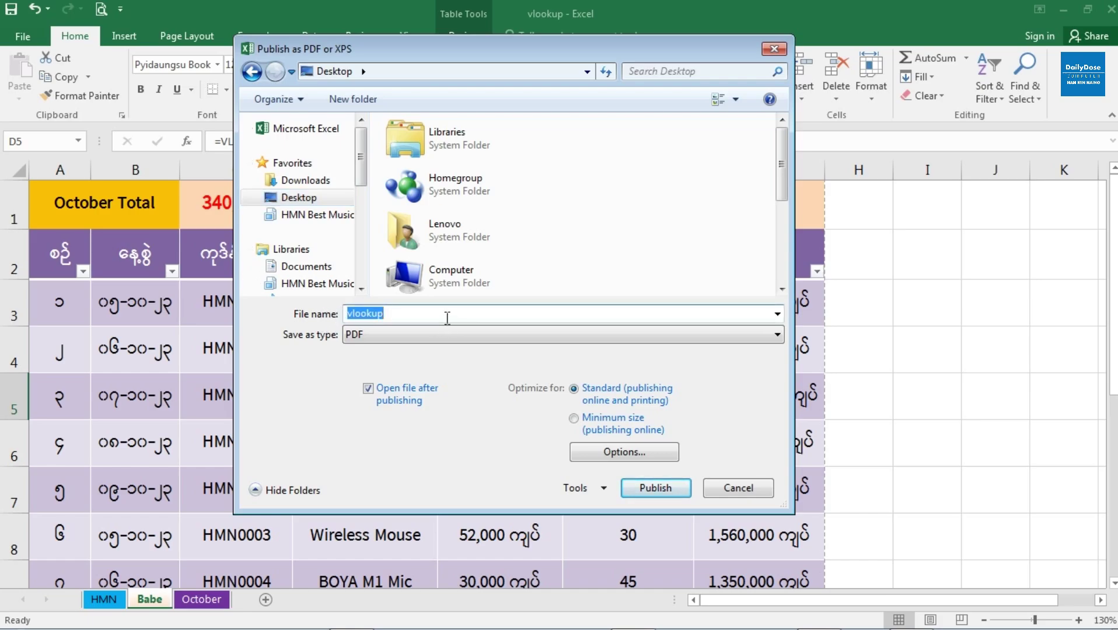
text(hkjhj)
text(k)
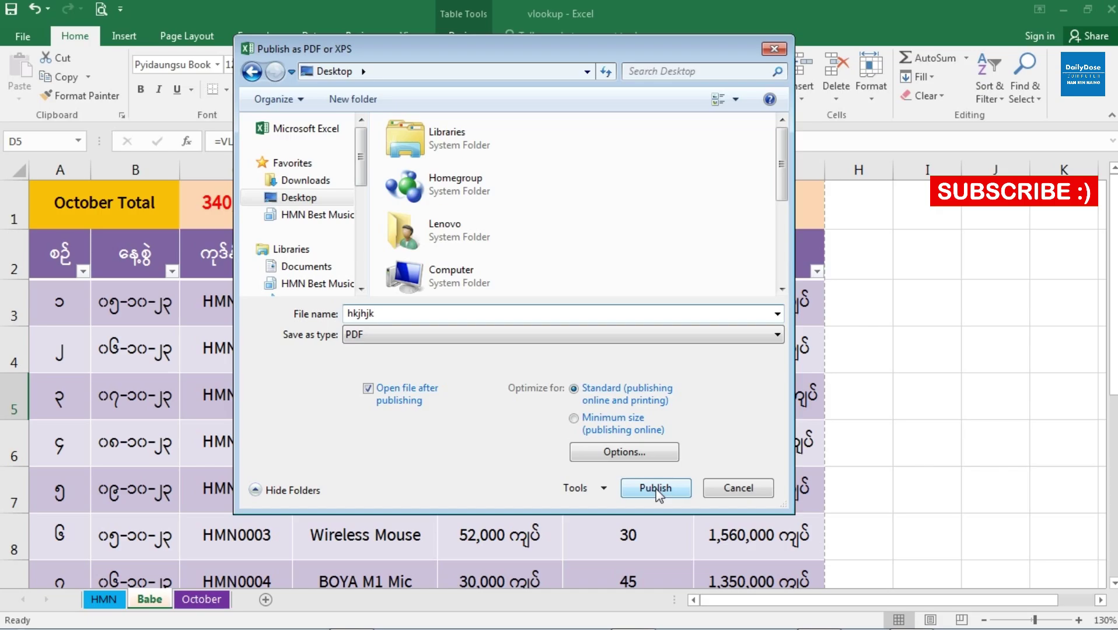
click(748, 492)
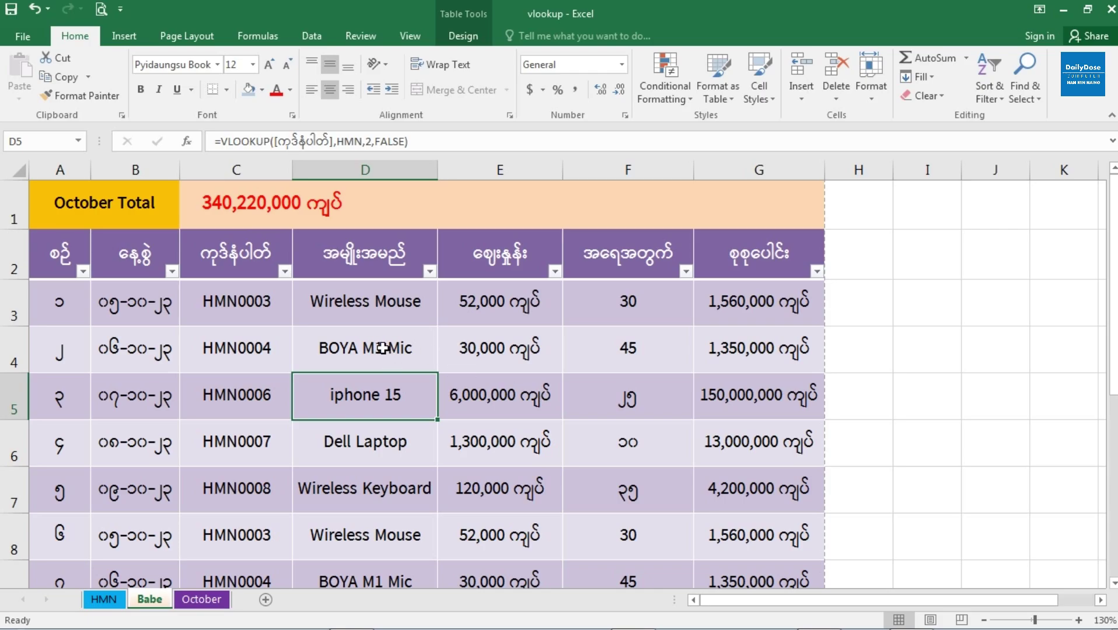
- Select cell D4 (BOYA M1 Mic) and bring up the workbook's Save As locations
click(411, 353)
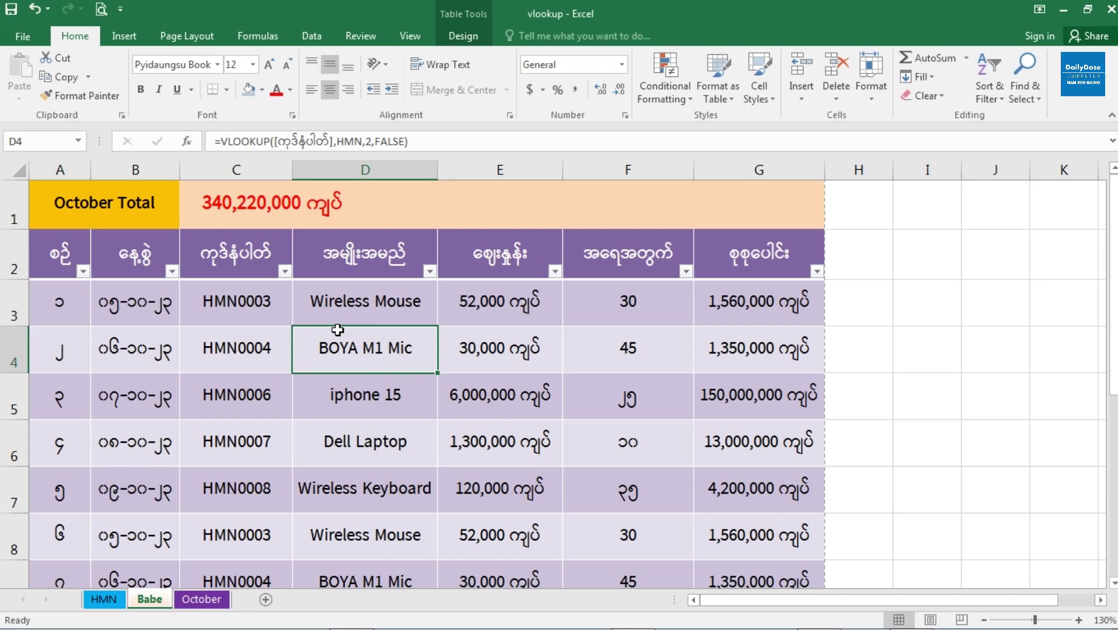
click(26, 35)
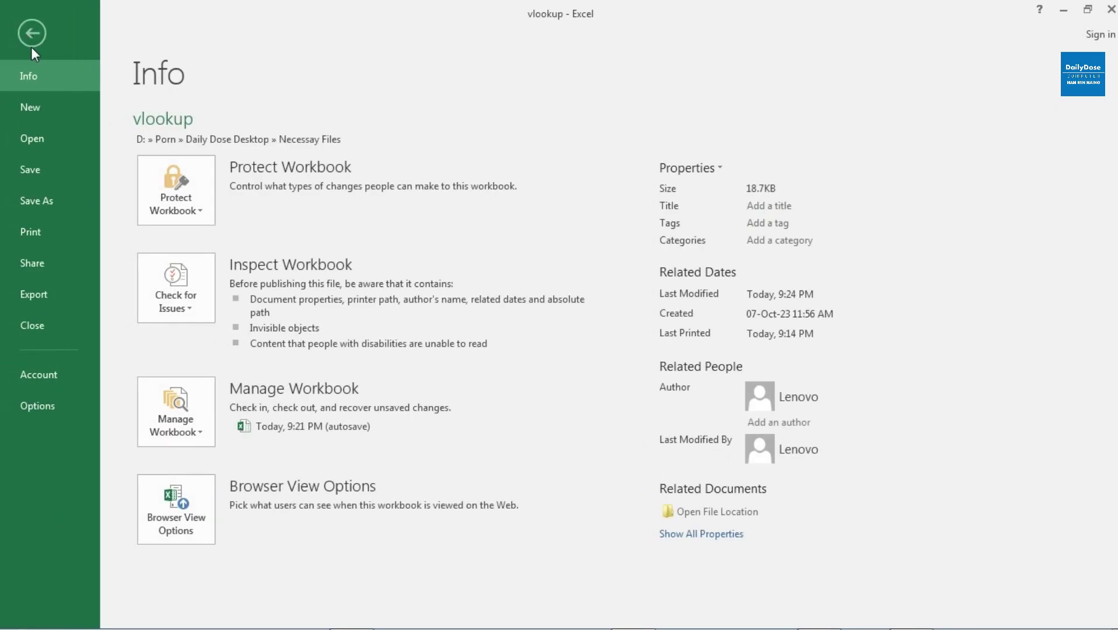
click(54, 204)
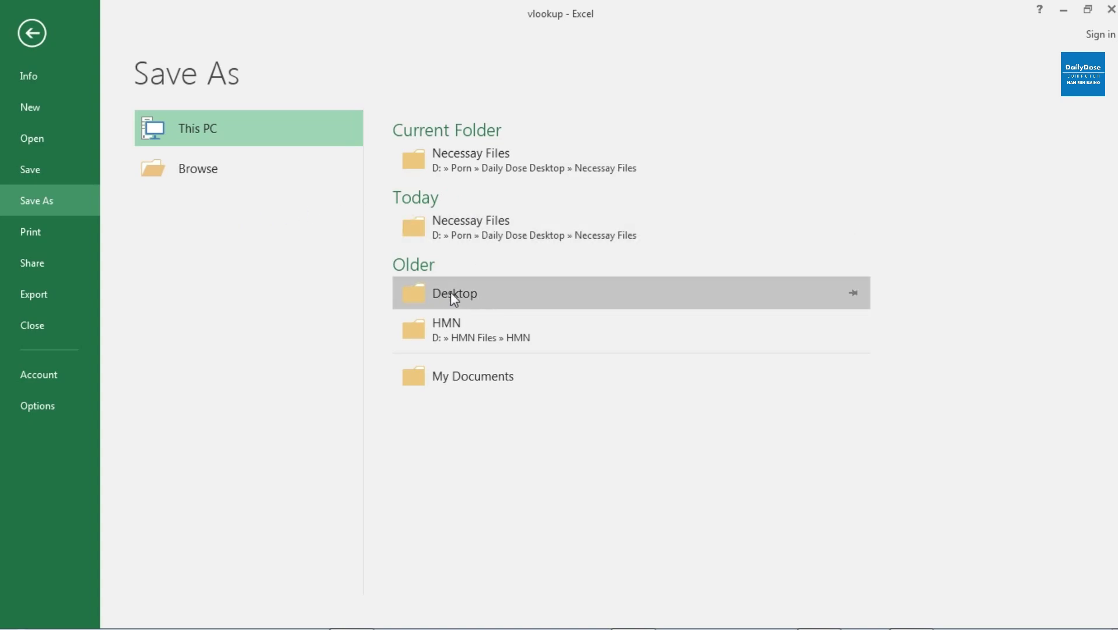
- Save to the Desktop with file type PDF, keeping the name vlookup
click(492, 294)
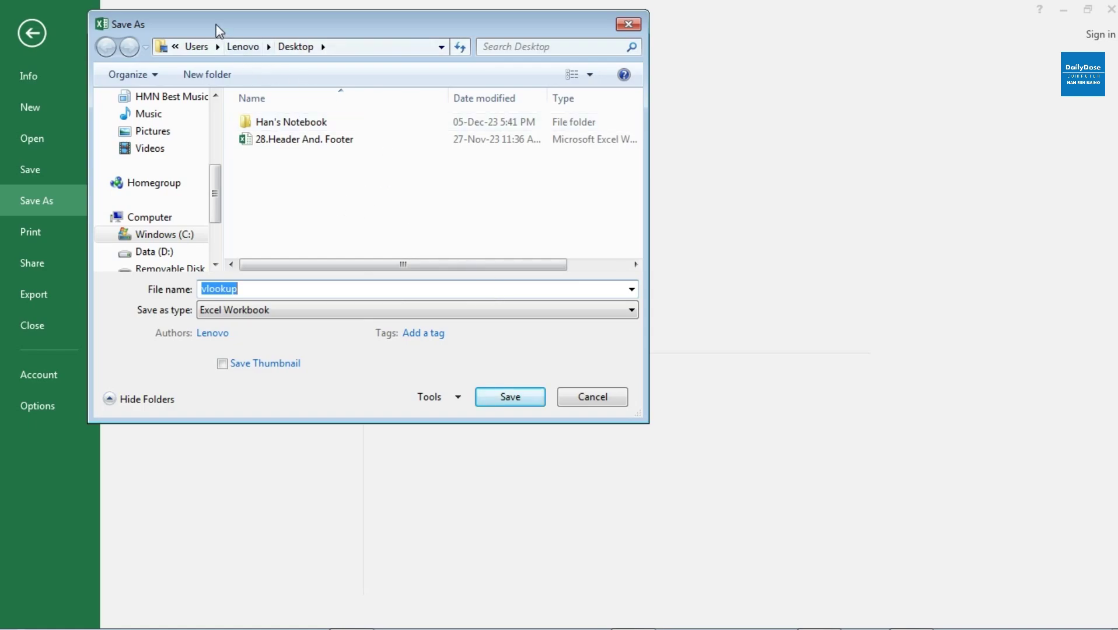
drag(216, 23, 328, 42)
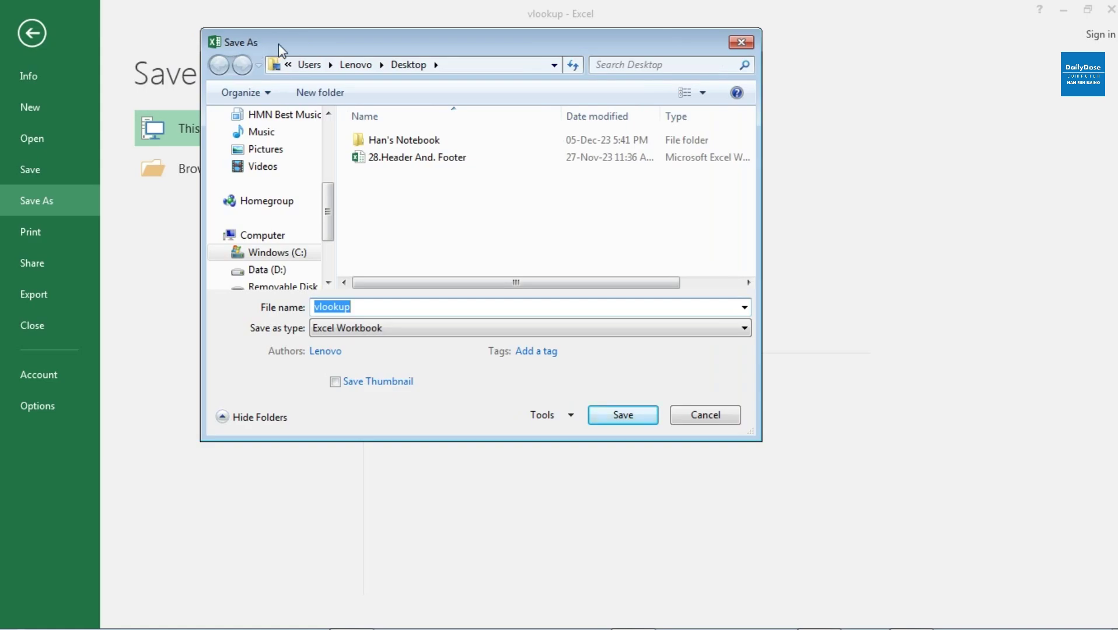
drag(279, 43, 274, 38)
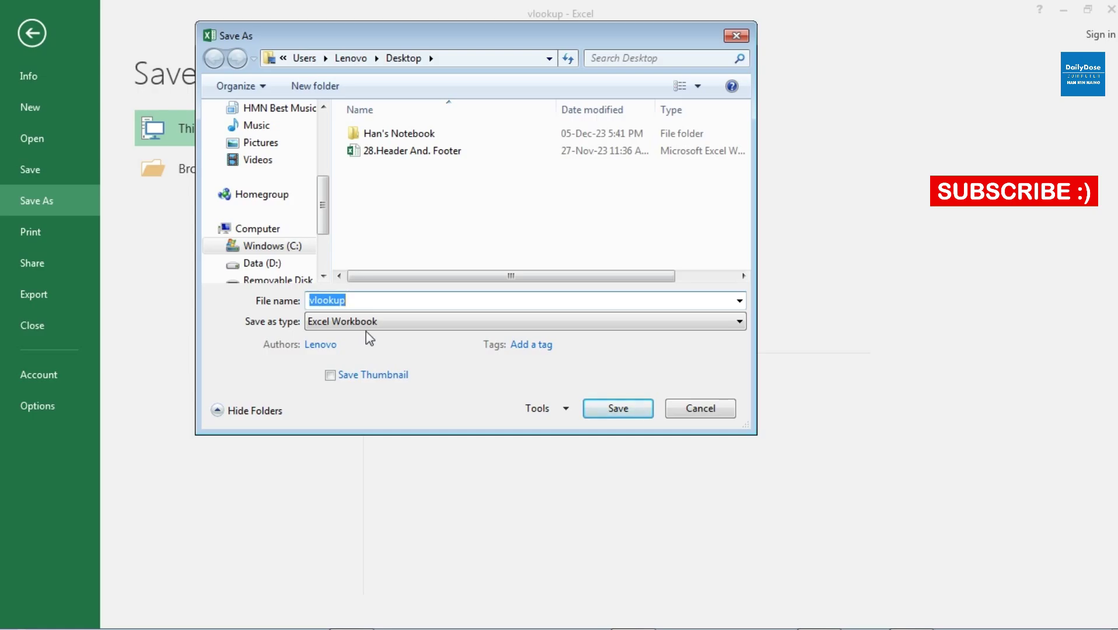
click(395, 322)
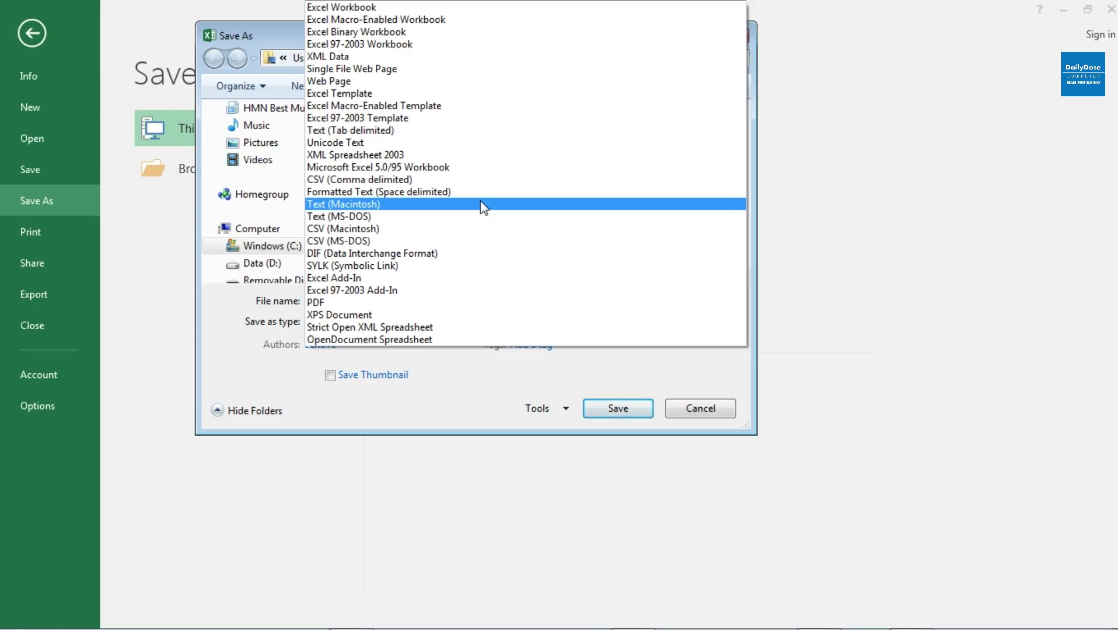
click(326, 303)
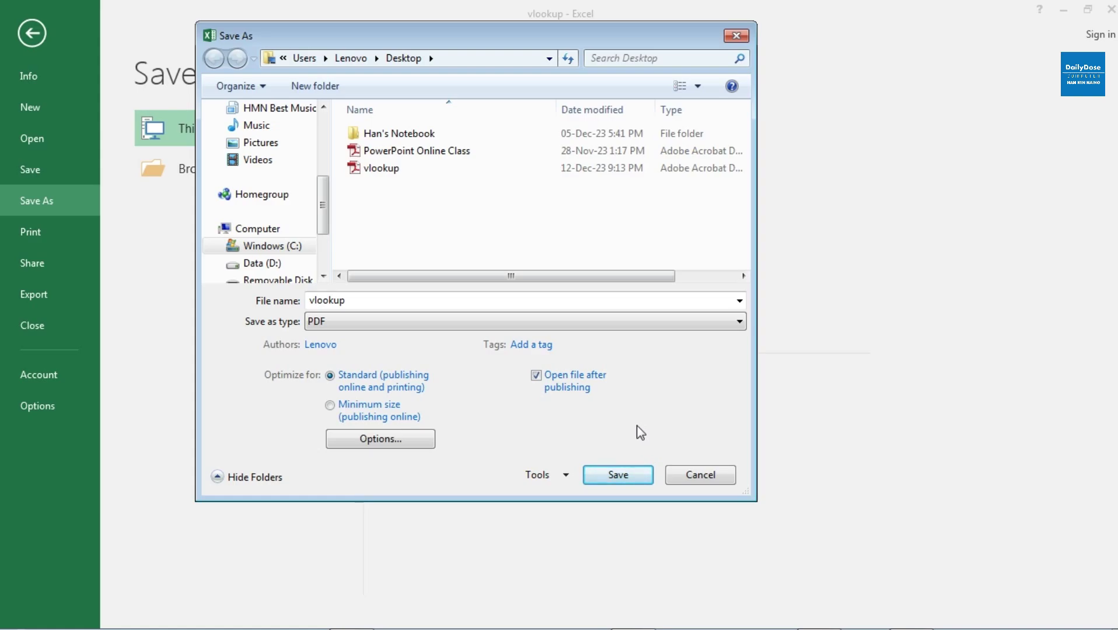
drag(453, 36, 464, 27)
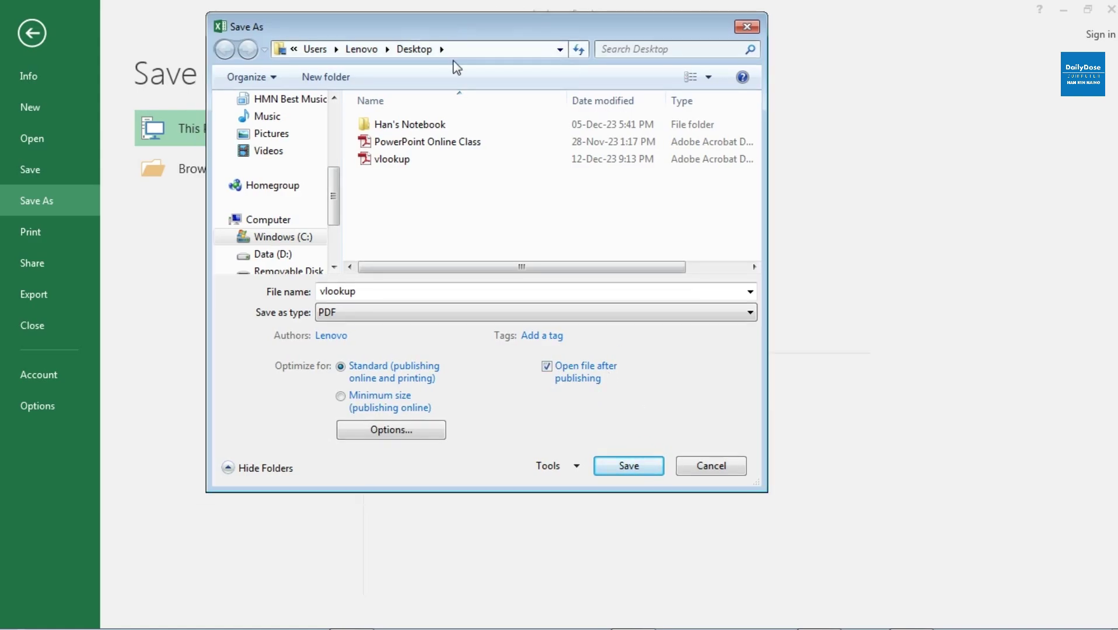
click(406, 435)
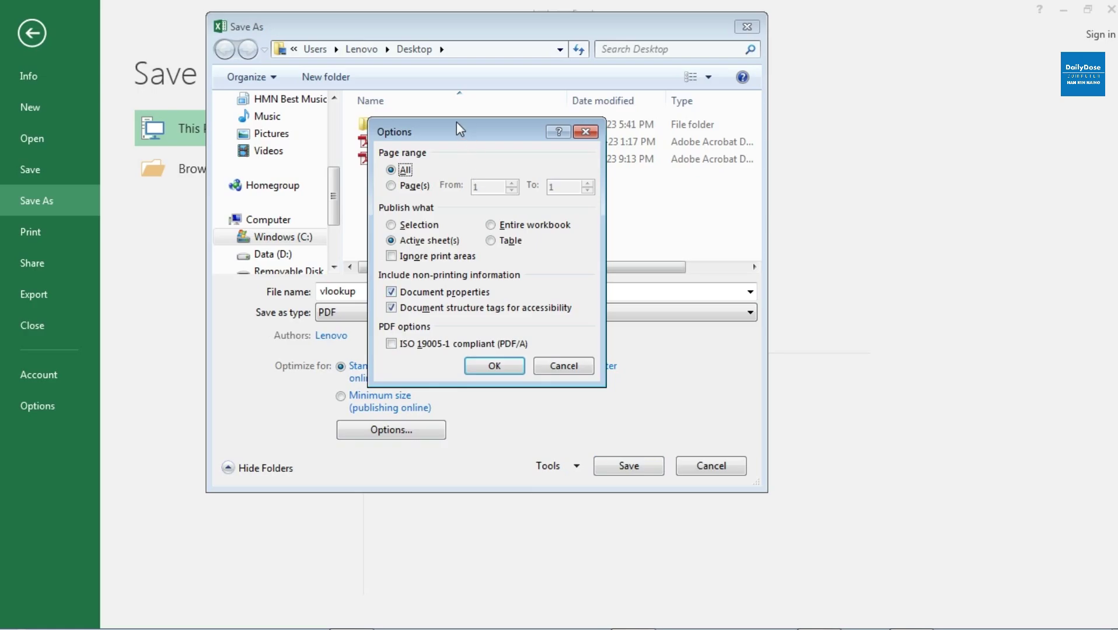
mouse_move(448, 124)
mouse_down()
mouse_move(479, 120)
mouse_move(469, 121)
mouse_up()
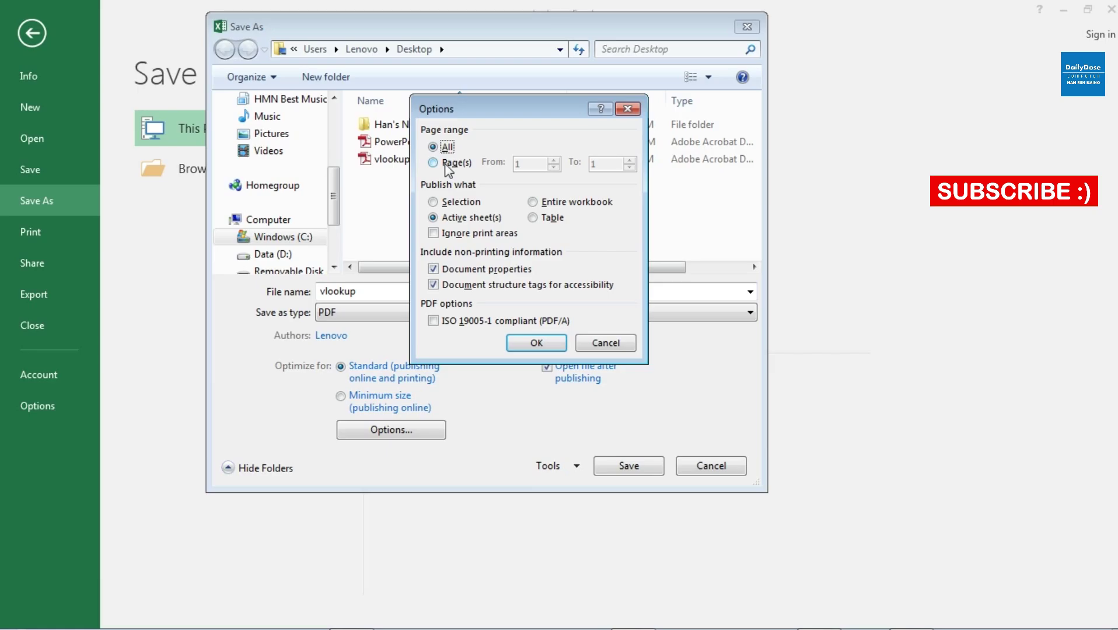
click(448, 163)
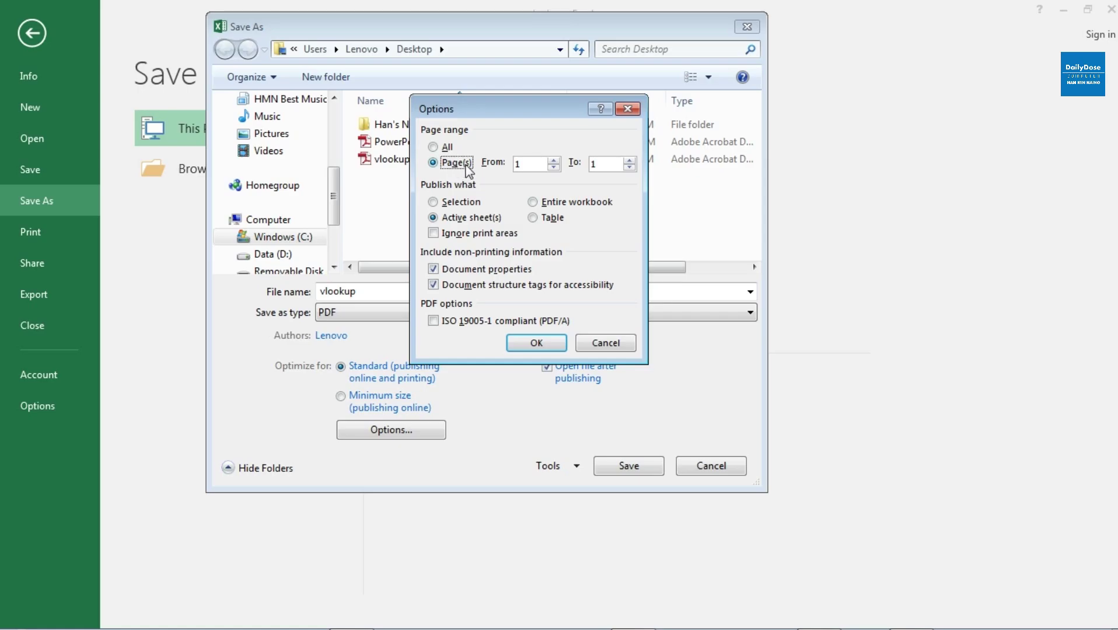
click(526, 165)
click(604, 164)
key(BackSpace)
text(3)
click(451, 149)
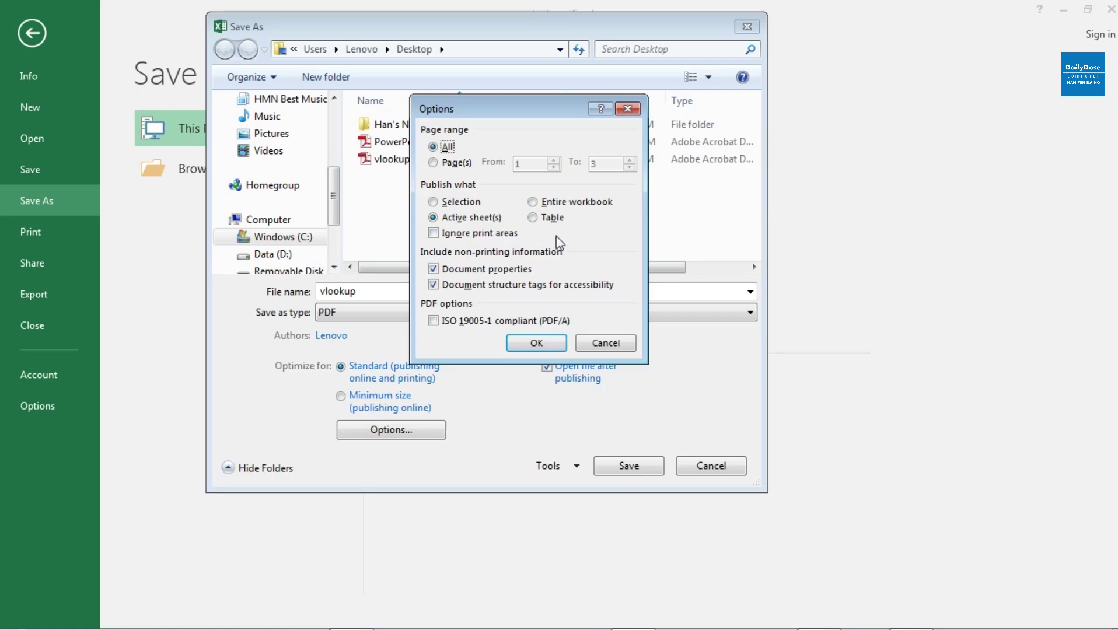
drag(485, 114, 512, 104)
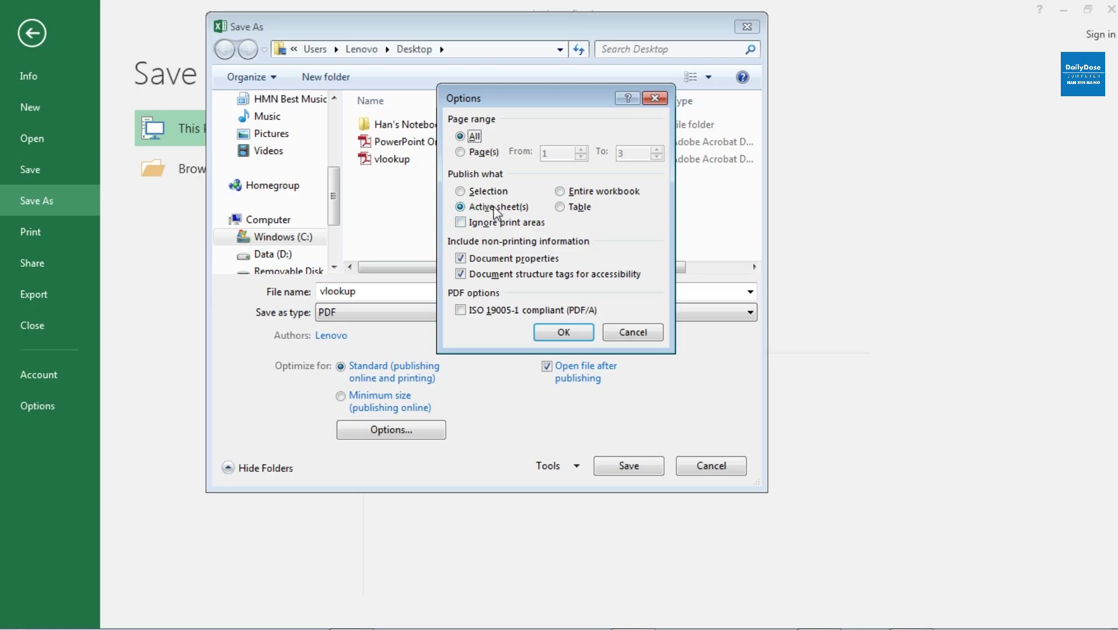
click(635, 334)
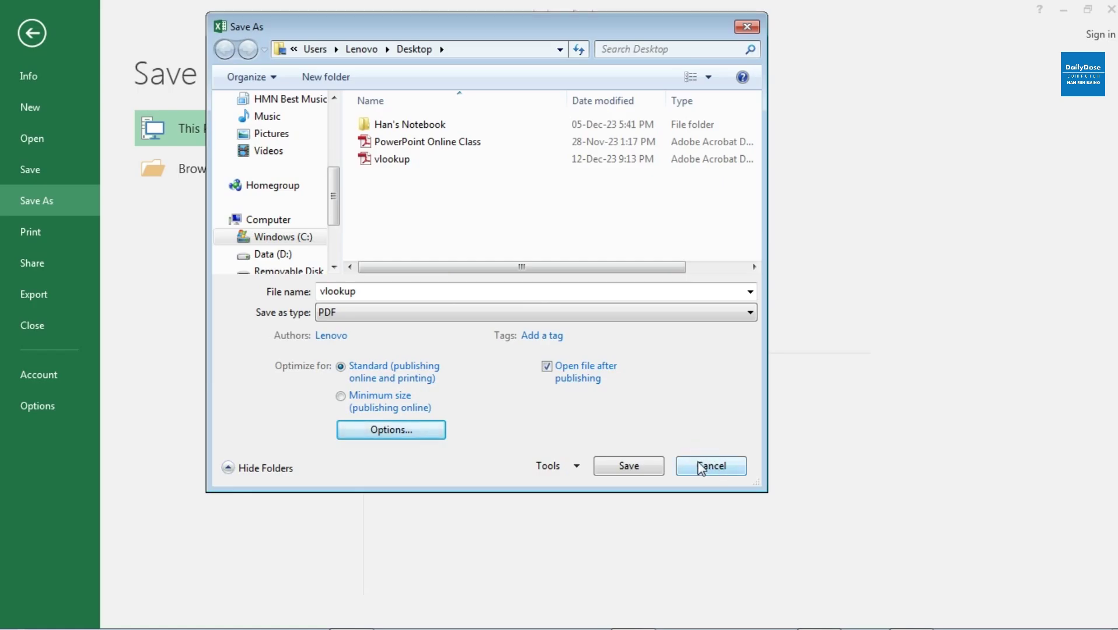
- Cancel the PDF save dialog, return to the sheet and select cell D6
click(711, 467)
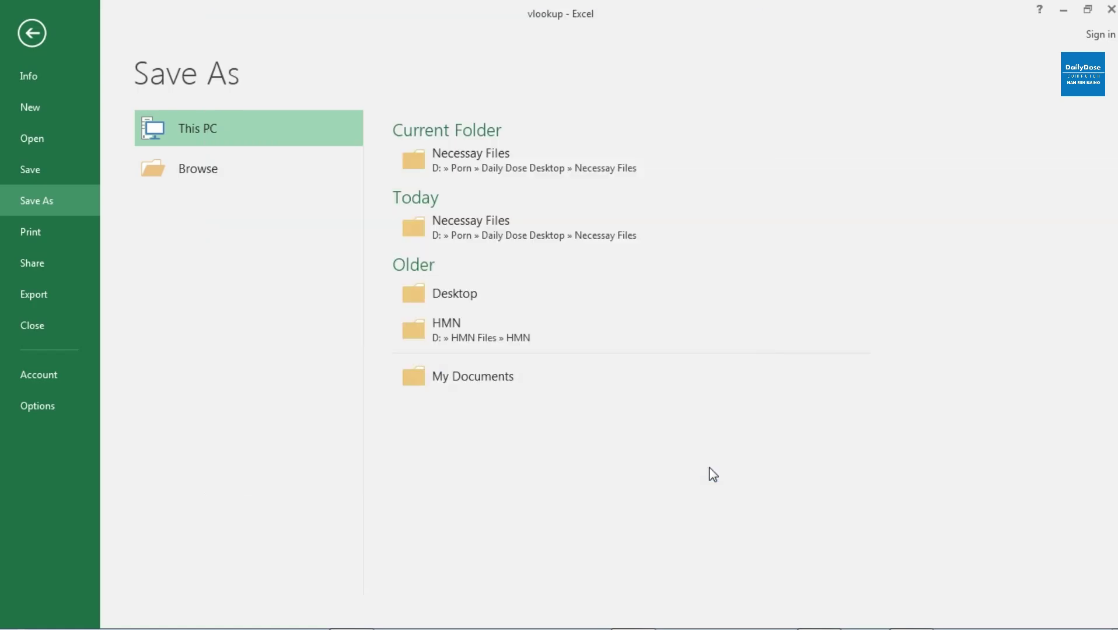
click(30, 30)
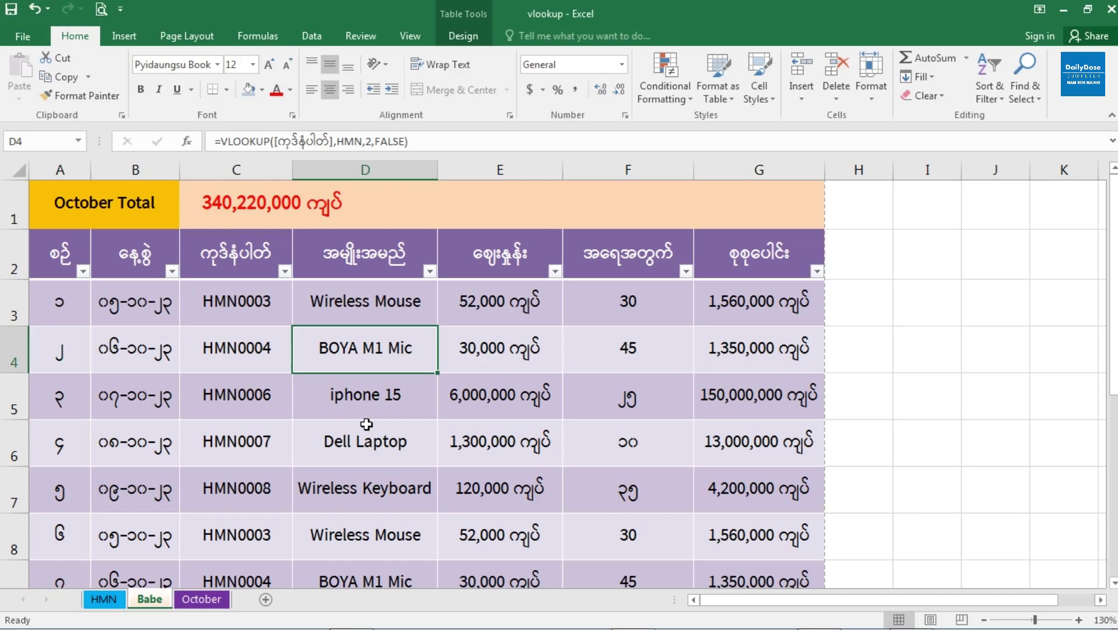
click(374, 458)
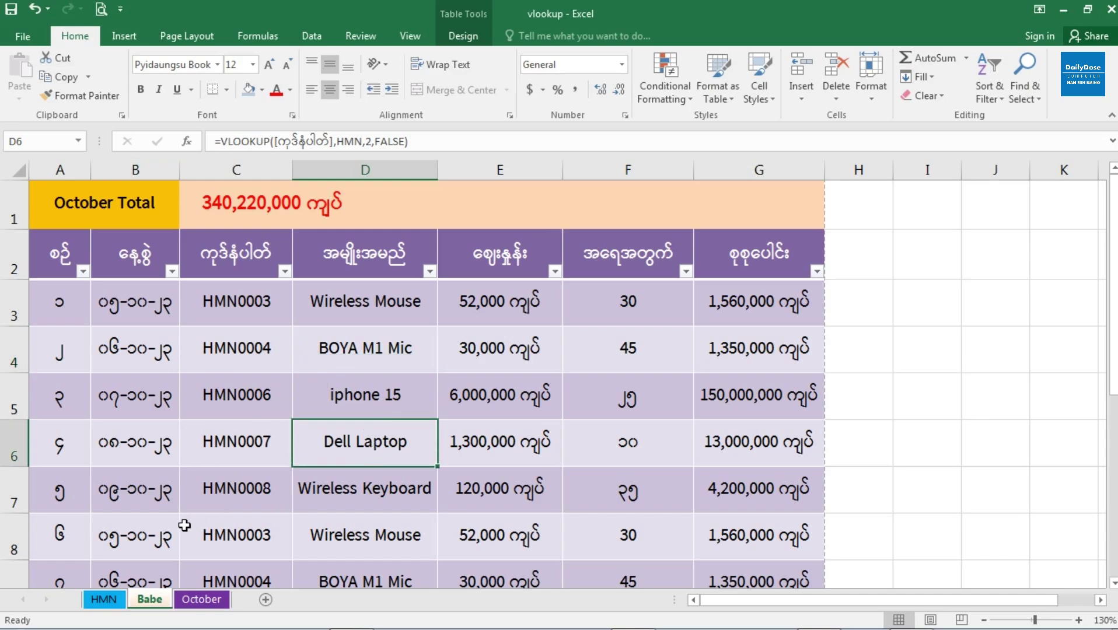
- Flip between the HMN, Babe and October sheets, ending on Babe, then open the File menu
click(105, 601)
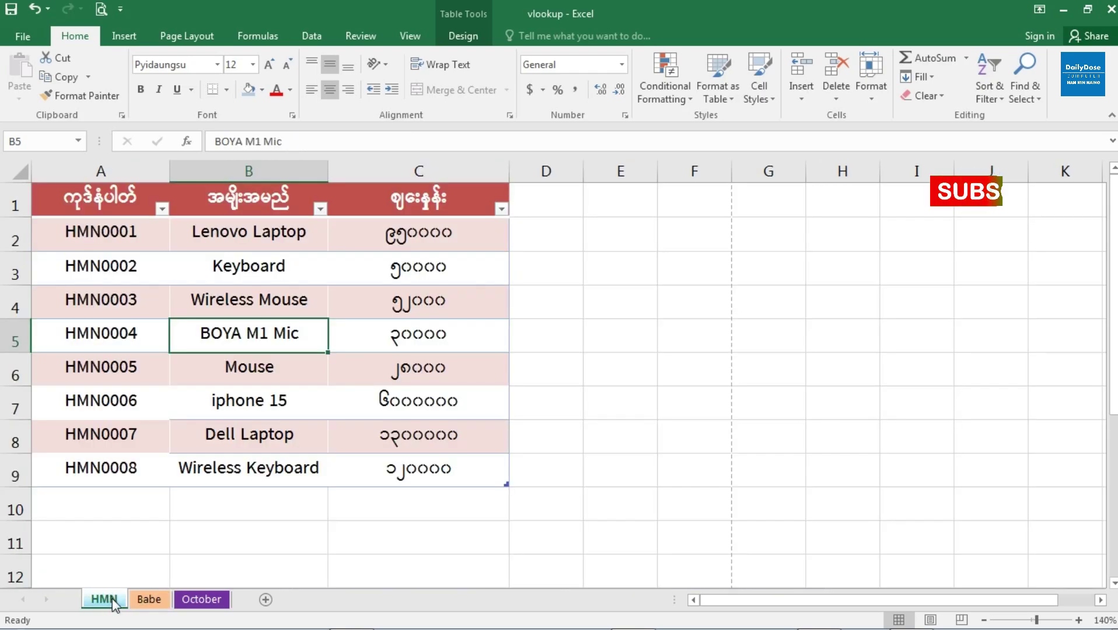
click(151, 604)
click(201, 605)
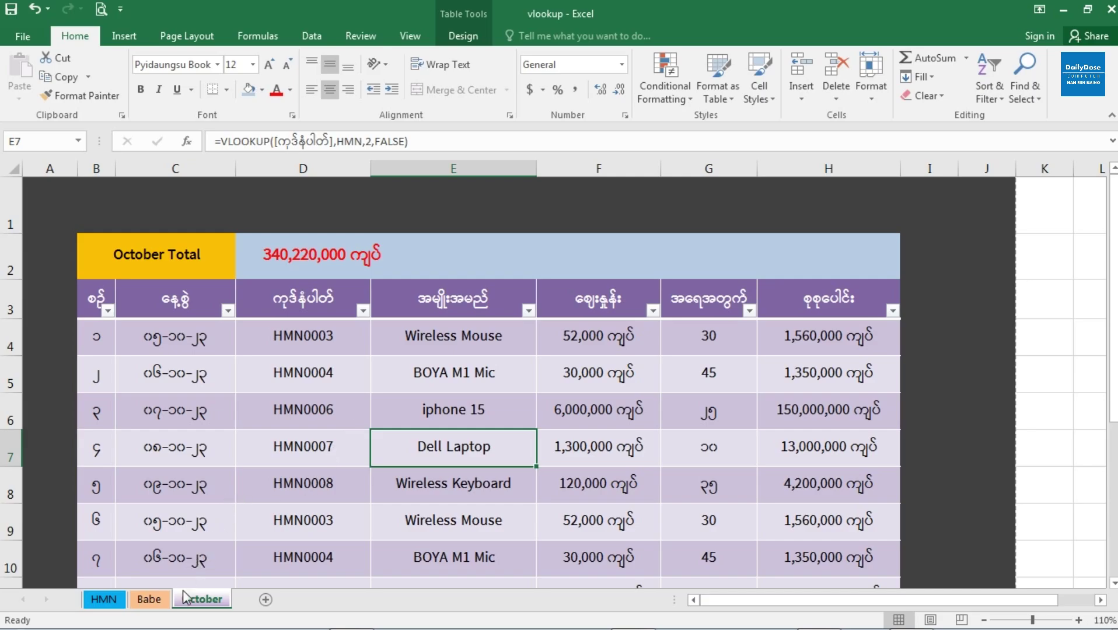
click(149, 599)
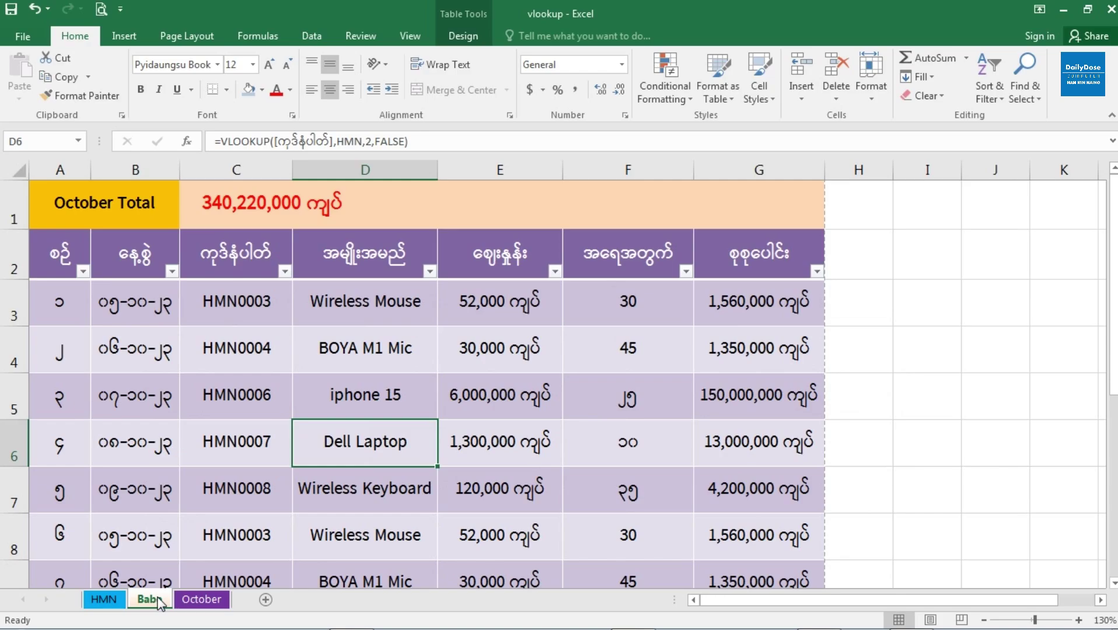
click(112, 601)
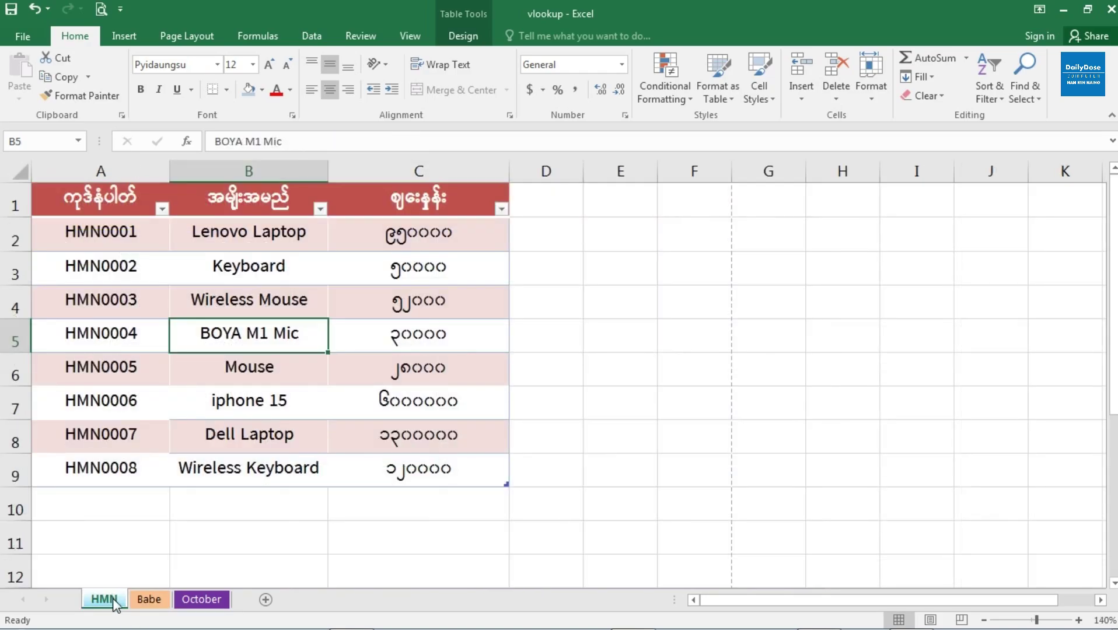
click(213, 607)
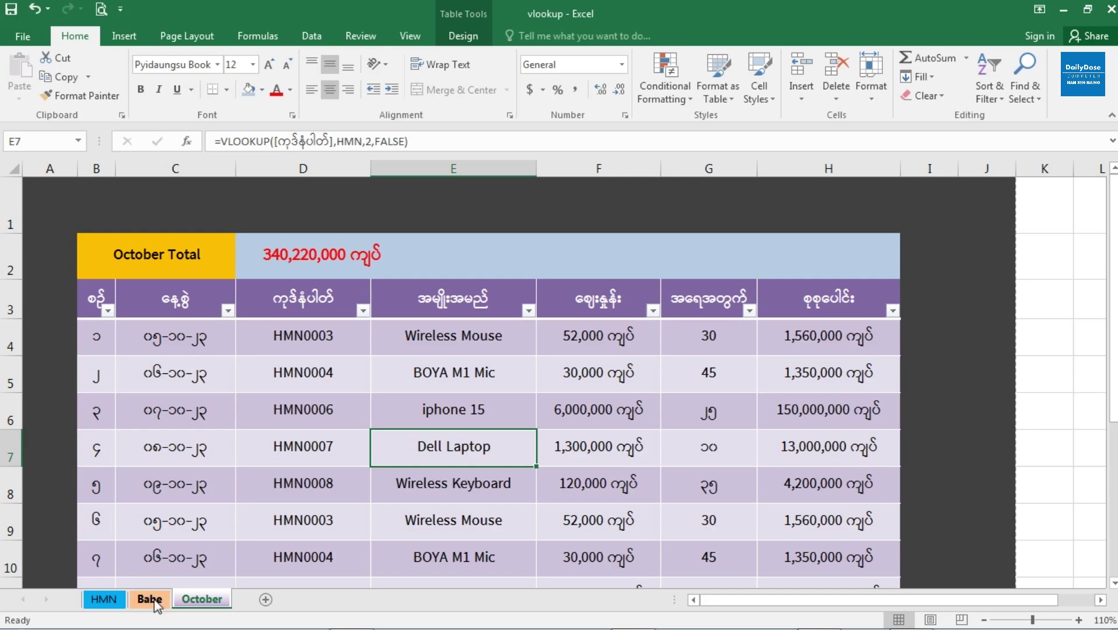
click(153, 601)
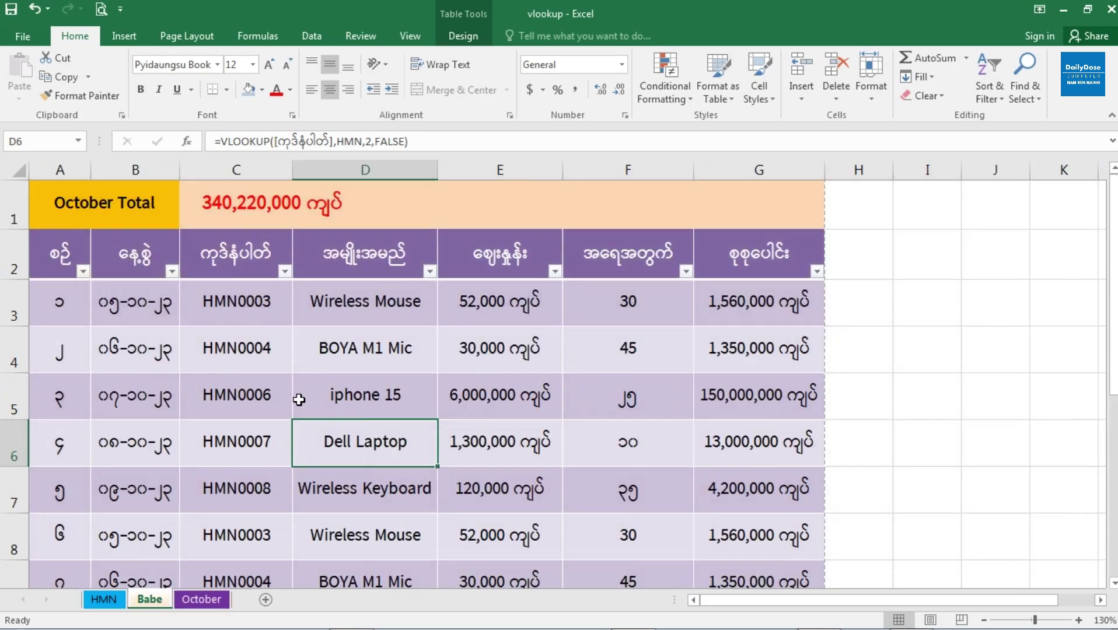
click(26, 34)
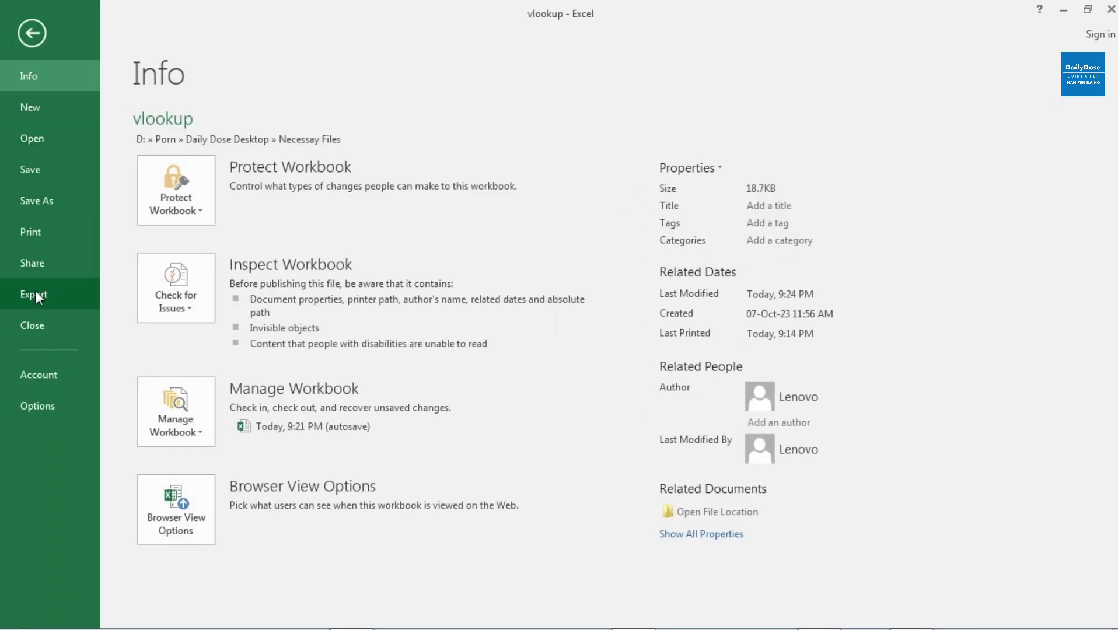
- Move from the Save As choices to Export and start creating a PDF/XPS of the workbook
click(53, 200)
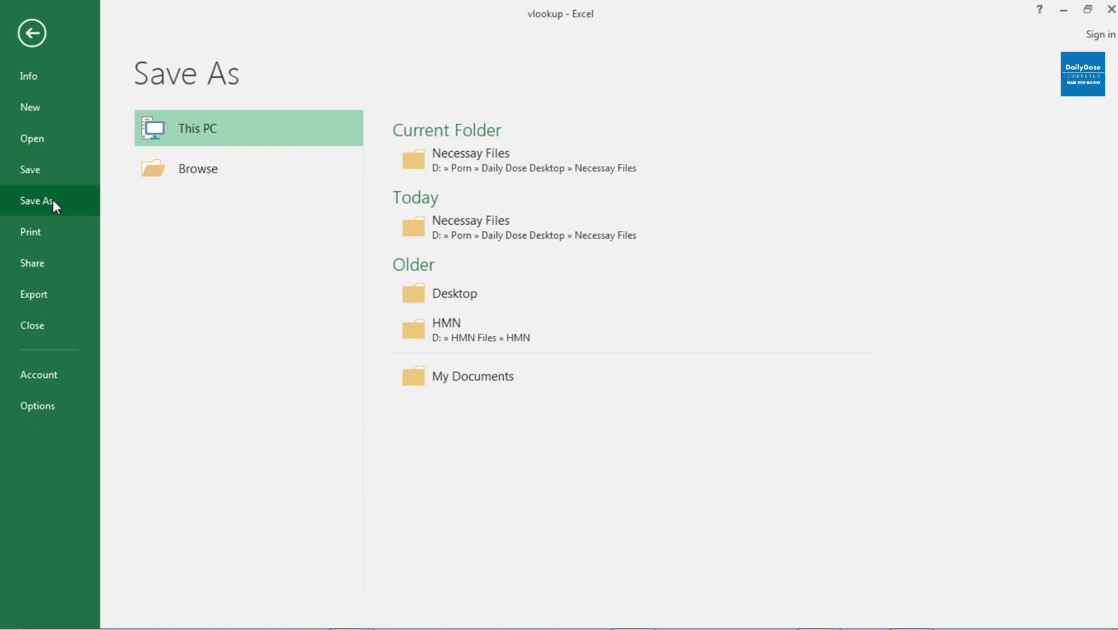
click(53, 293)
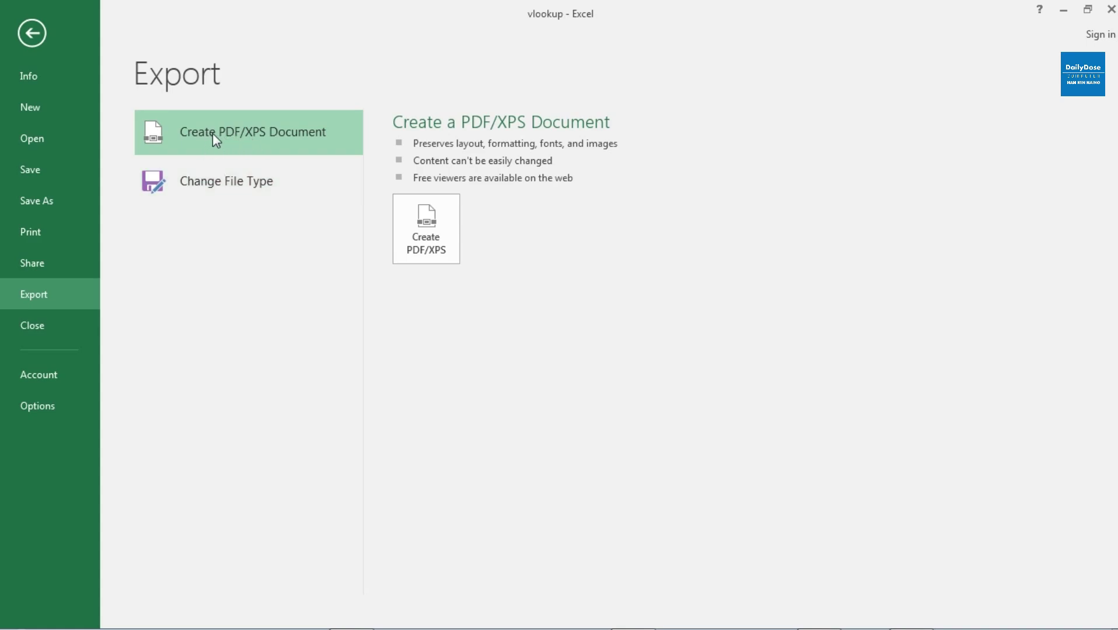
click(424, 248)
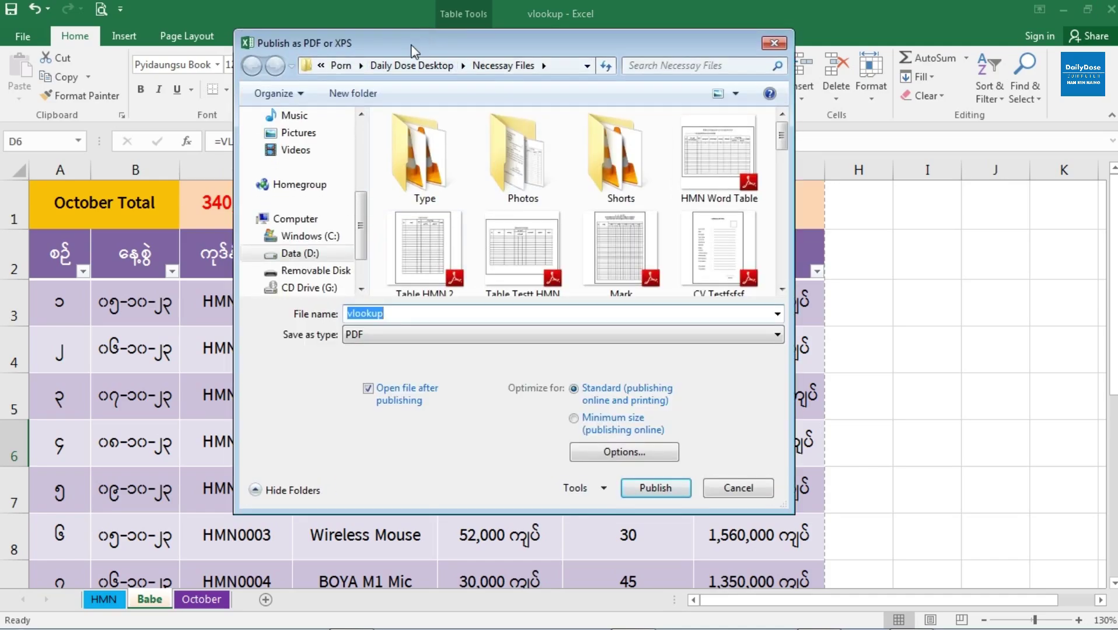
- Set the publish location to Desktop and the file name to vlookup1, leaving Options unchanged
drag(357, 229, 360, 170)
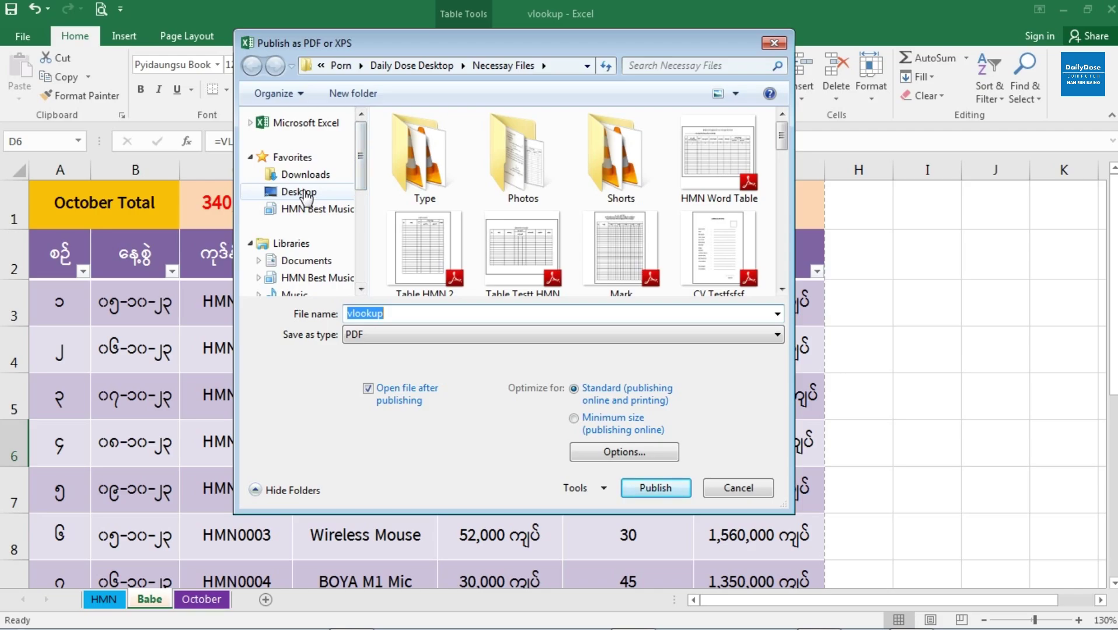
click(299, 192)
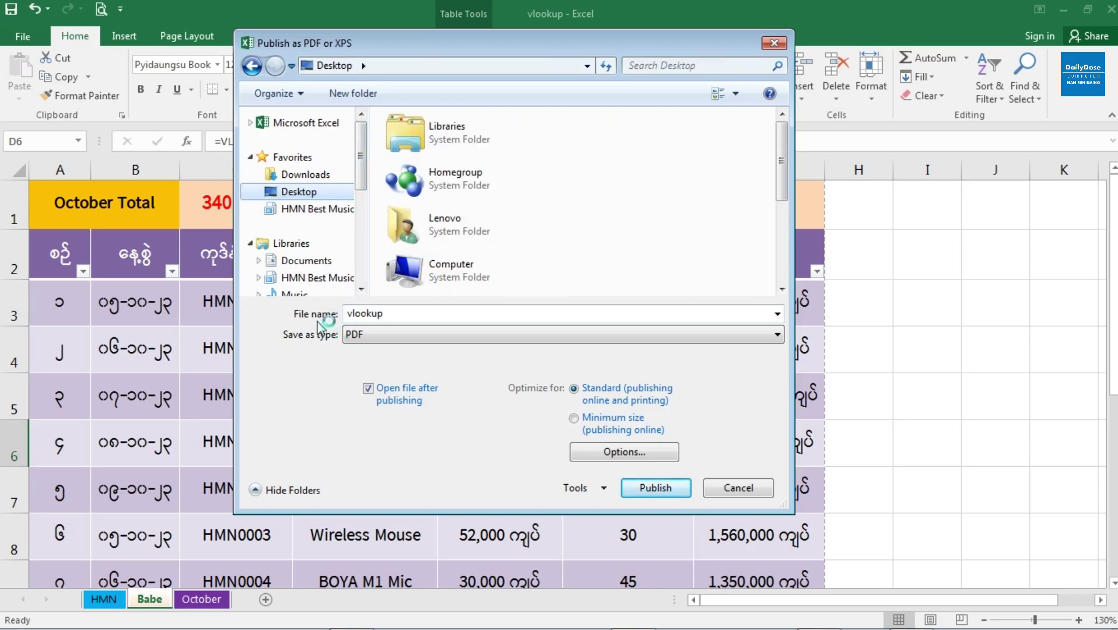
click(376, 314)
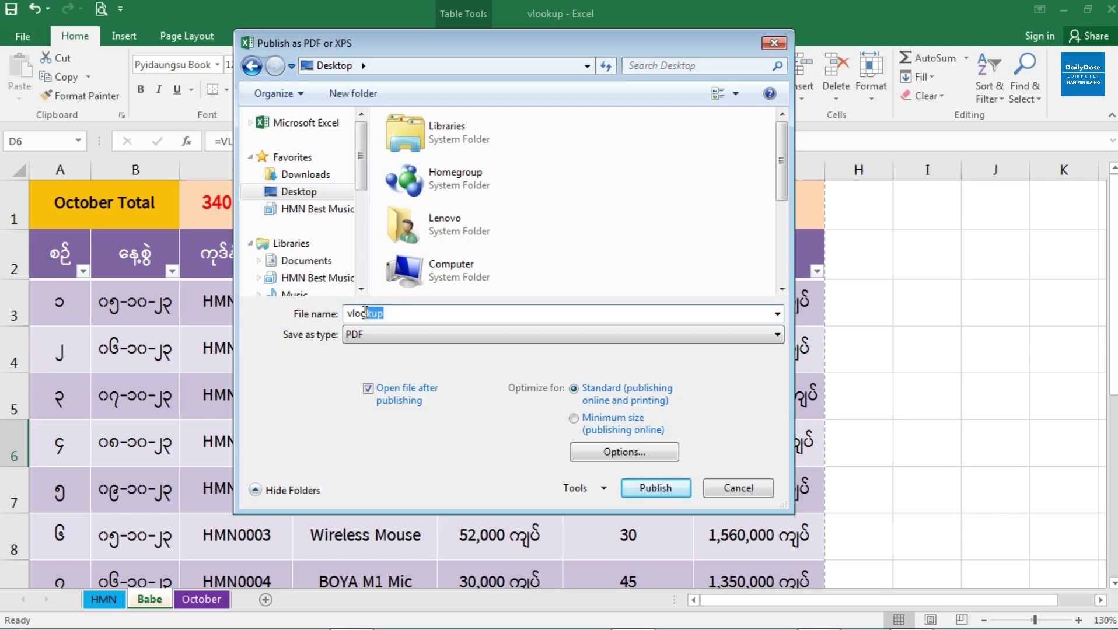
click(386, 313)
text(1)
click(625, 454)
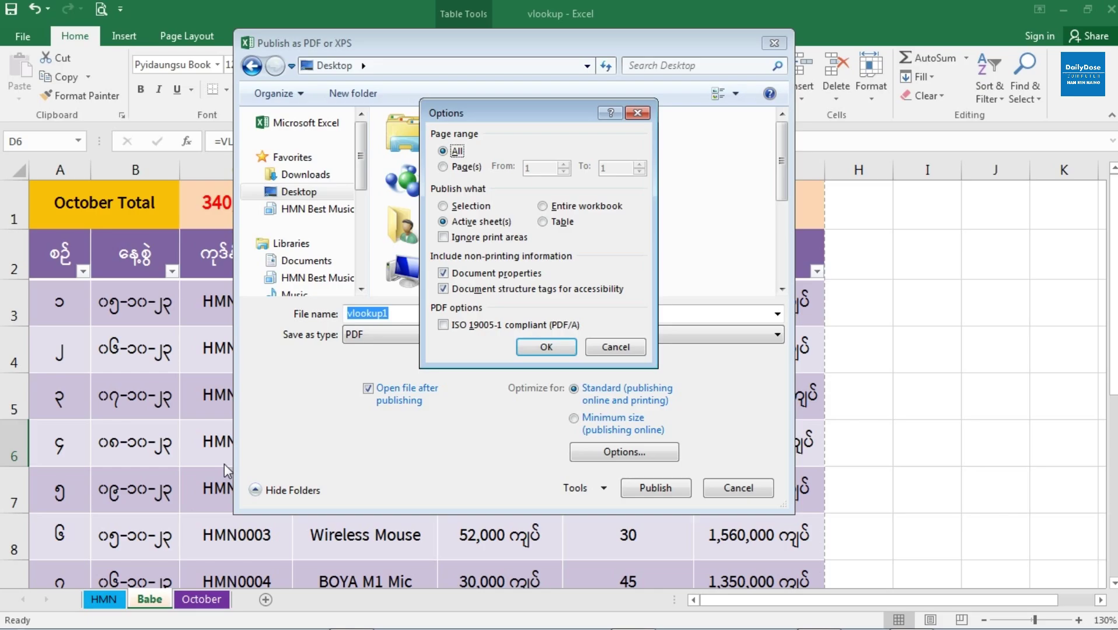
click(613, 348)
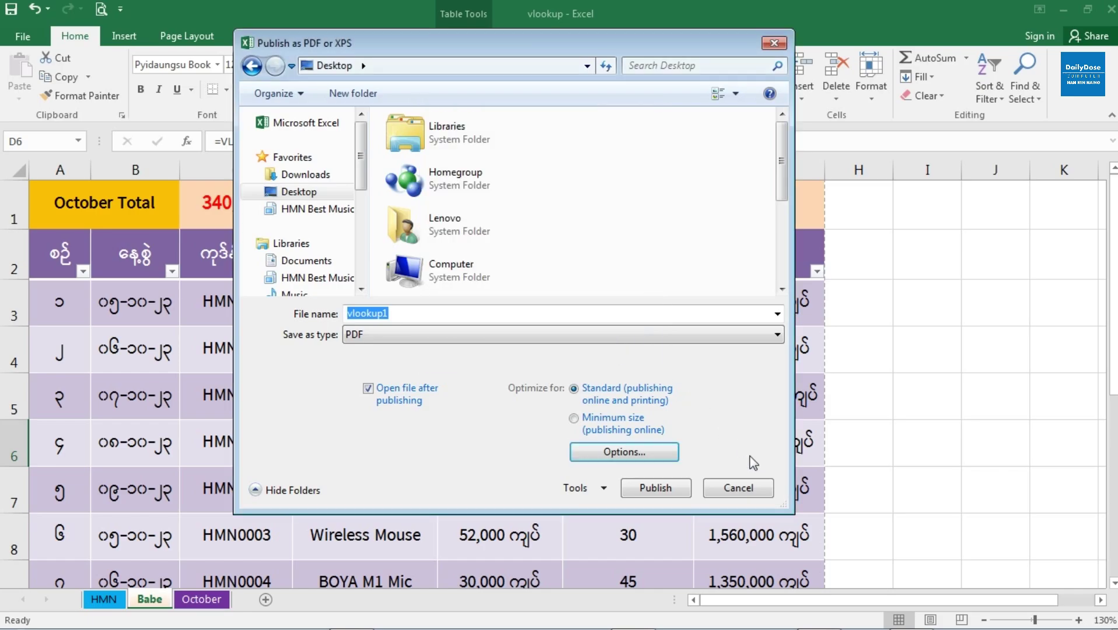
- Cancel publishing, select C7 (HMN0008), then Ctrl+click to group the HMN and Babe sheets
click(739, 488)
click(233, 501)
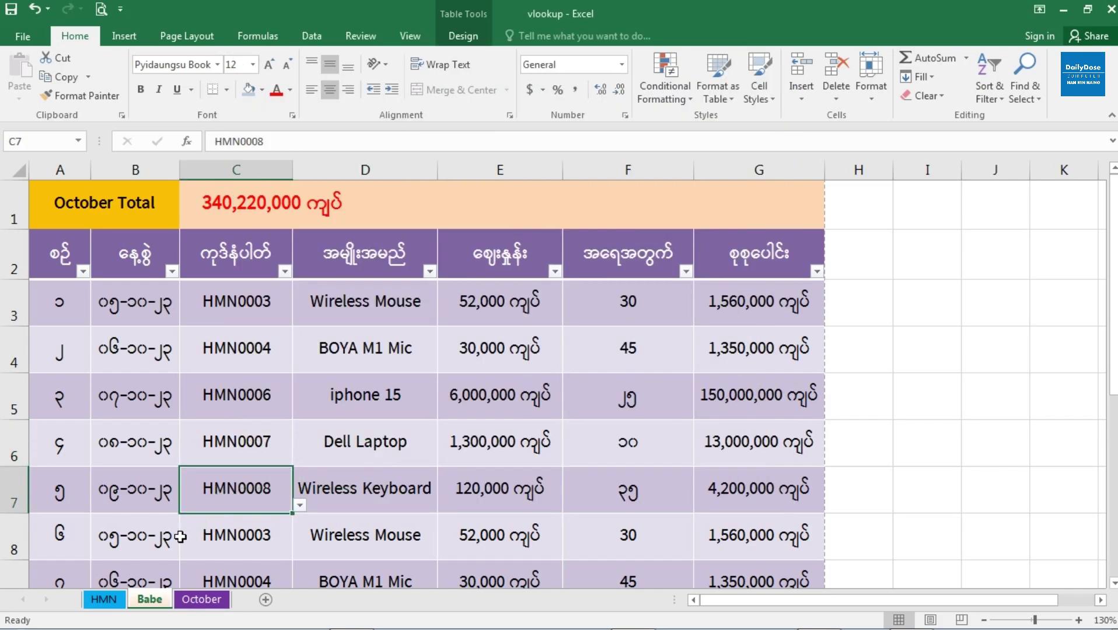
click(111, 601)
click(142, 602)
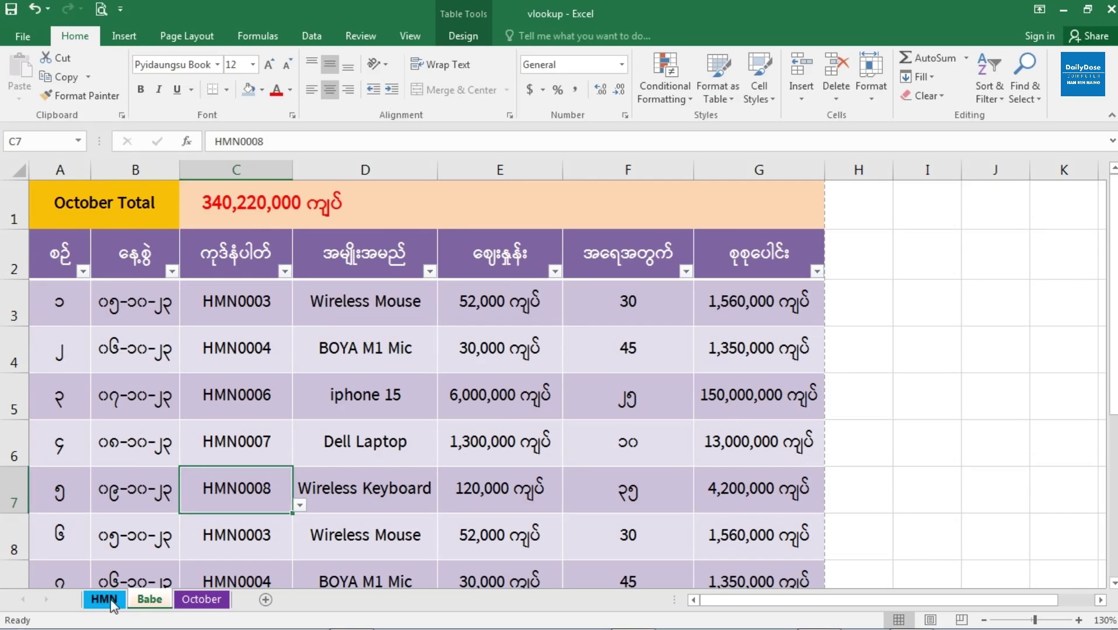
click(116, 602)
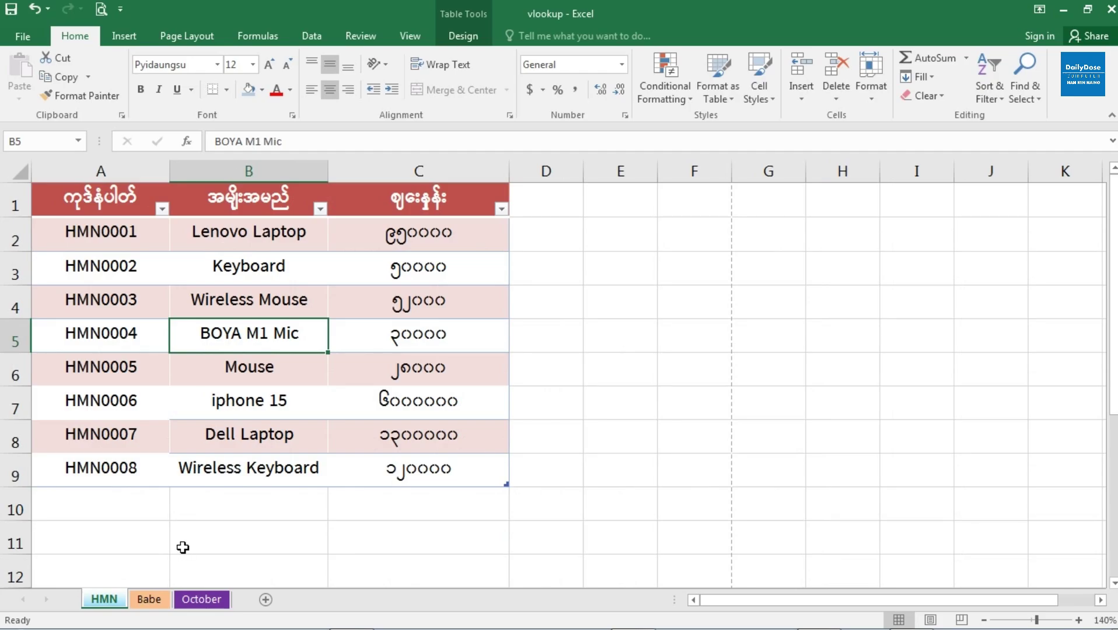
ctrl+click(156, 601)
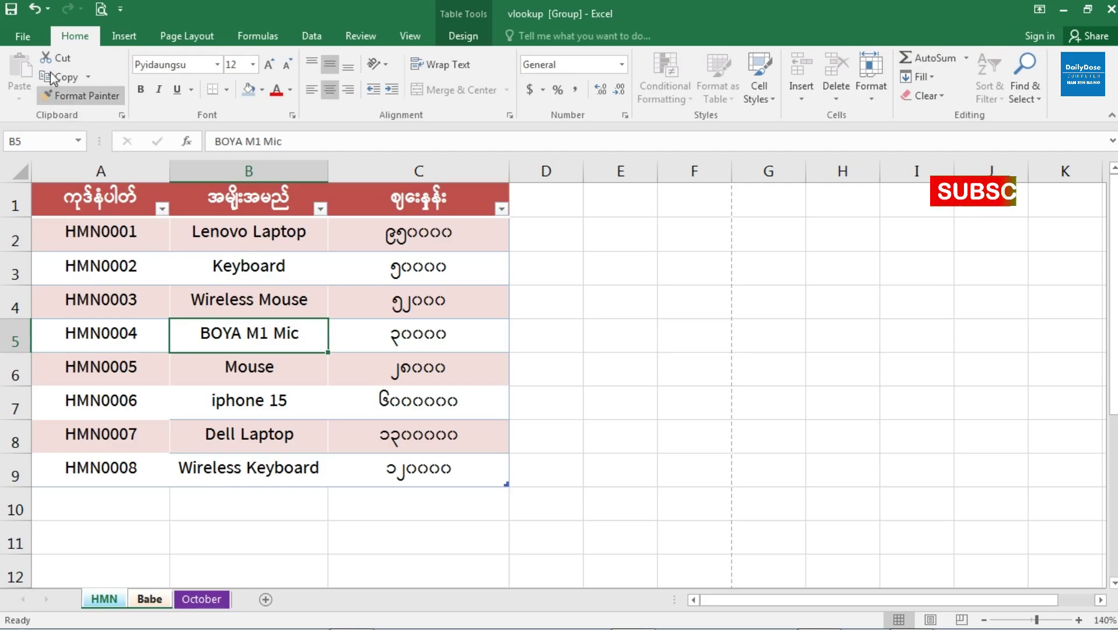
- Open Publish as PDF or XPS for the grouped sheets through File > Export > Create PDF/XPS
click(26, 37)
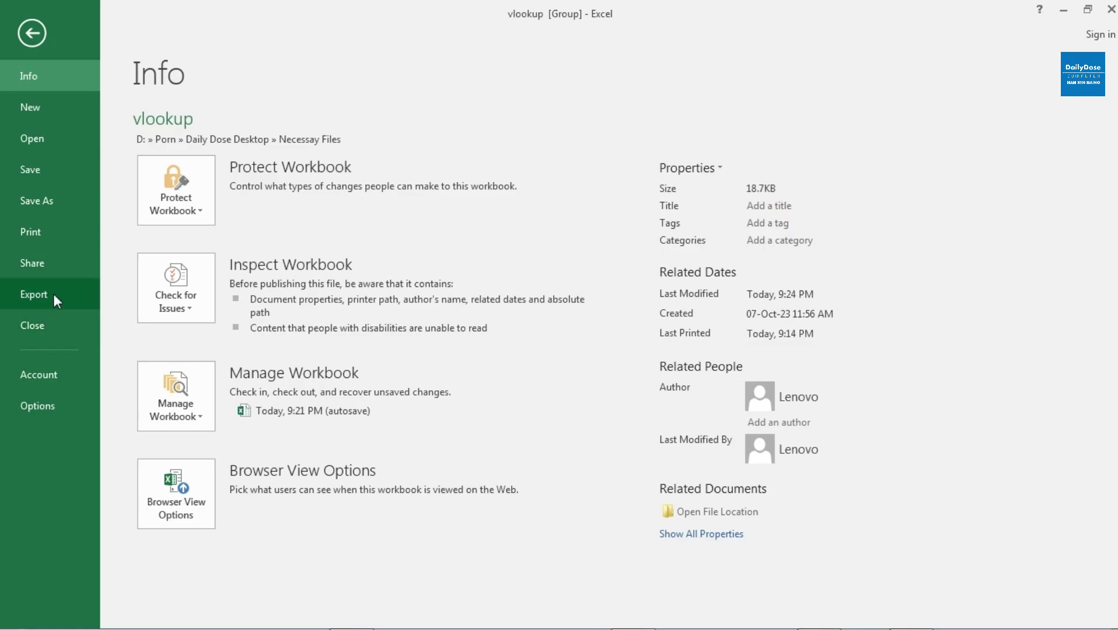
click(53, 295)
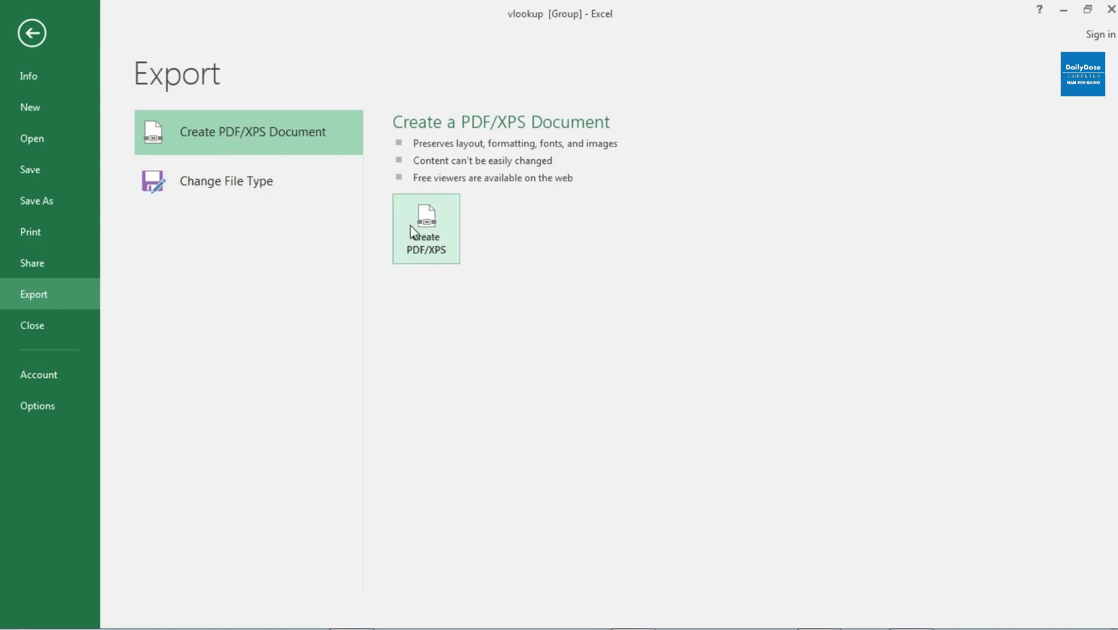
click(432, 239)
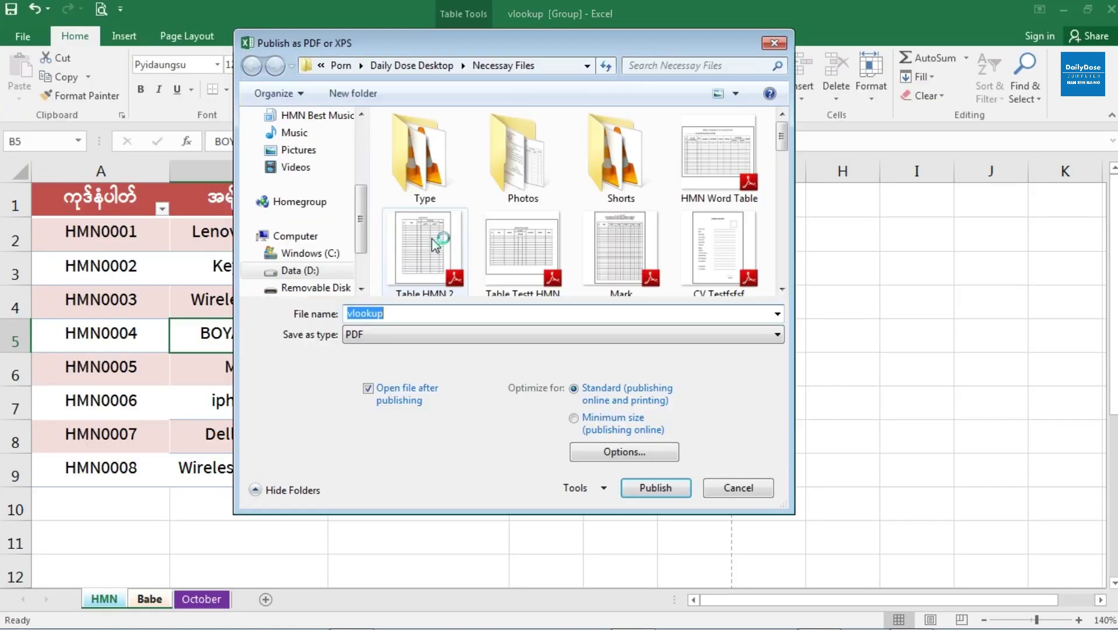
- Keep 'Active sheet(s)' in the publishing options and leave 'Open file after publishing' checked
click(624, 452)
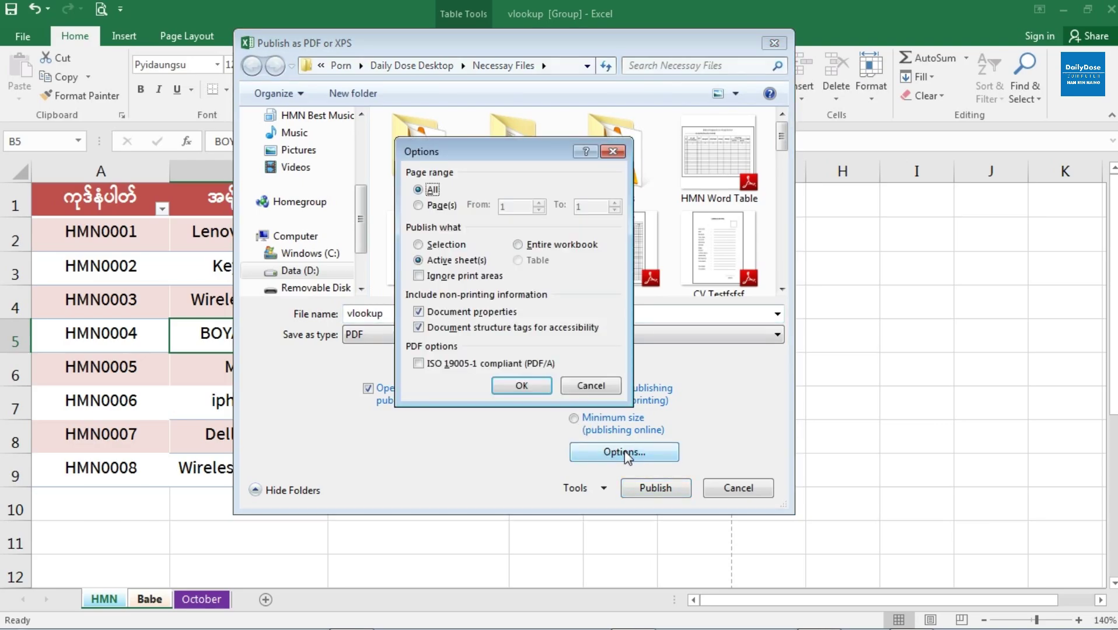
drag(476, 155, 504, 143)
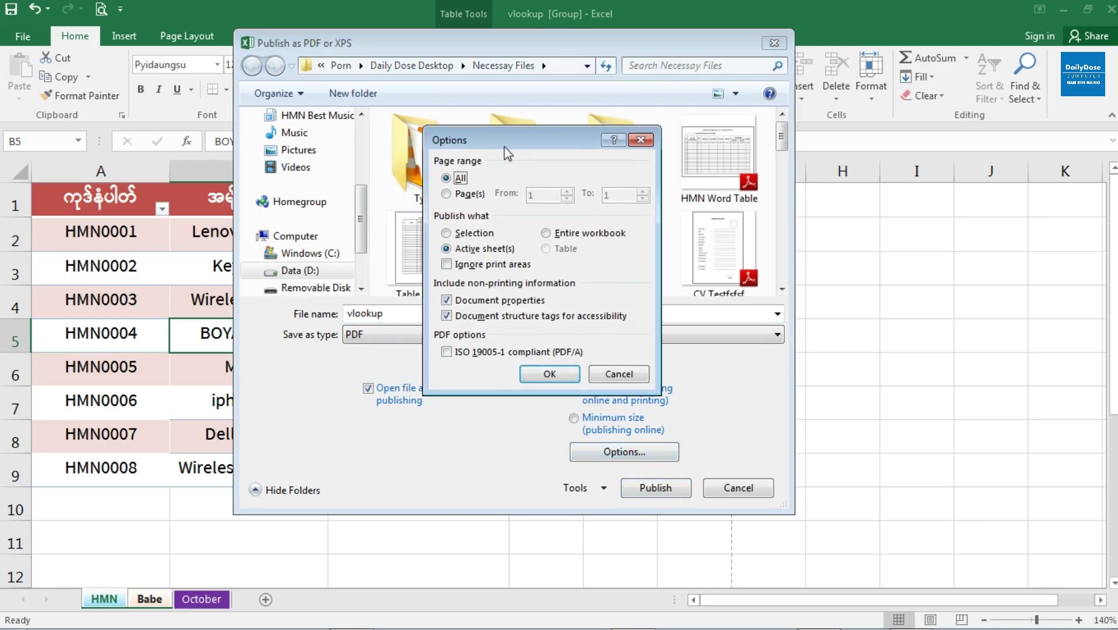
click(474, 251)
click(547, 376)
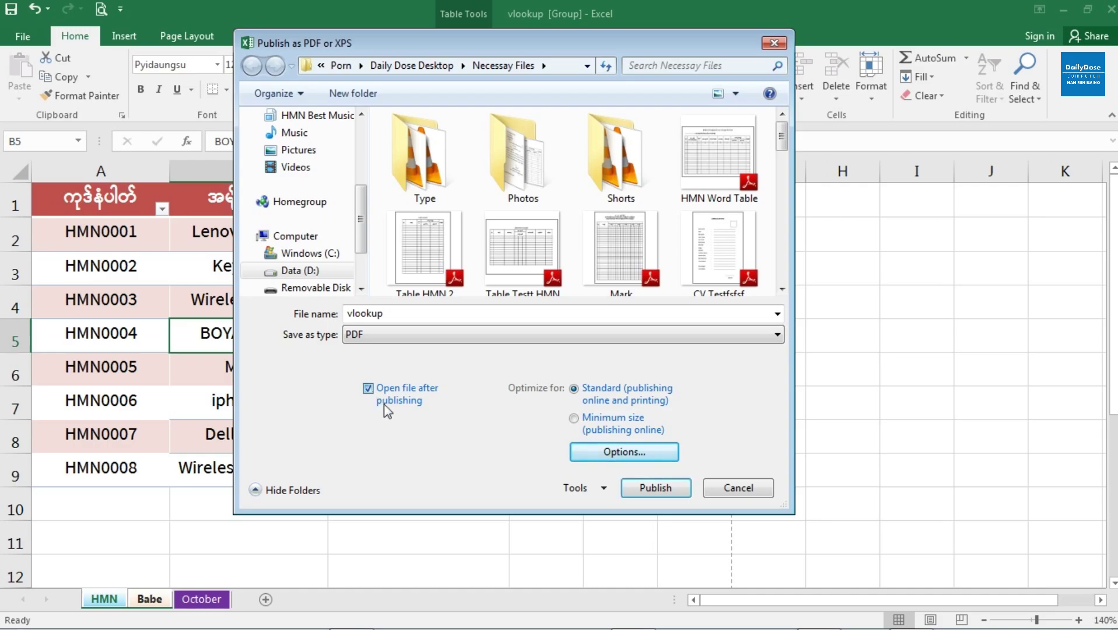
click(384, 404)
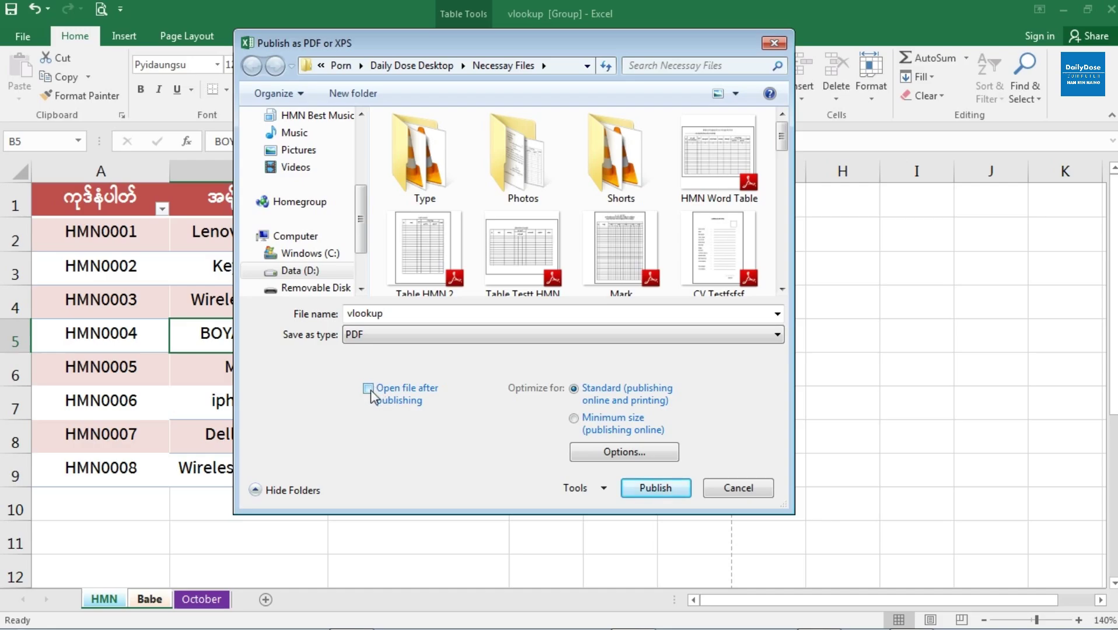
click(370, 392)
- Publish vlookup.pdf and maximize the Adobe Reader window showing it
click(657, 490)
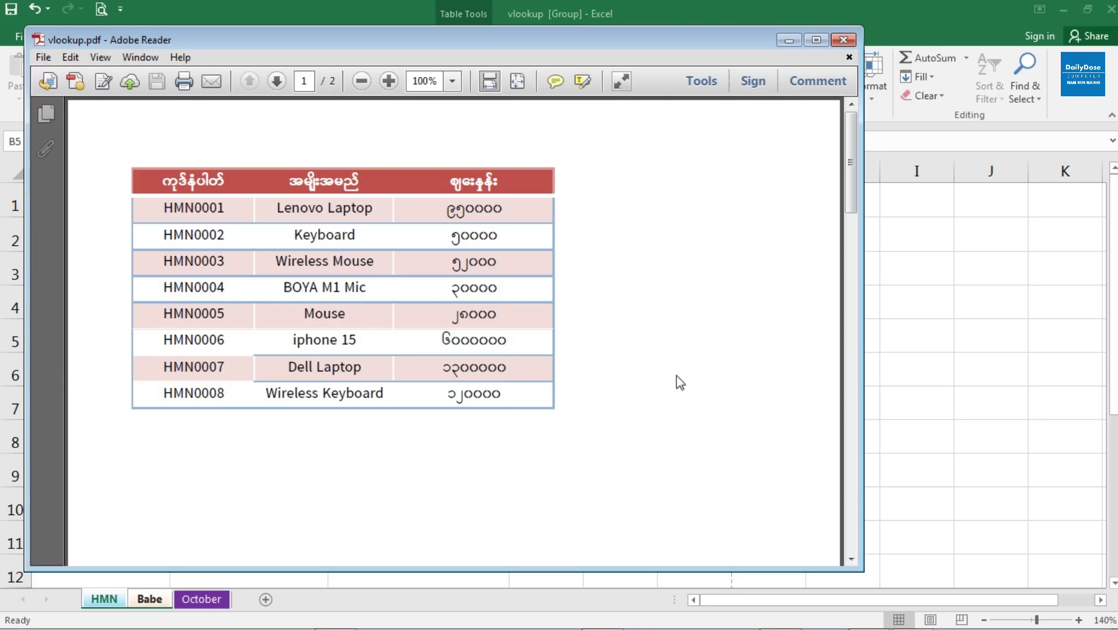
drag(471, 44, 558, 36)
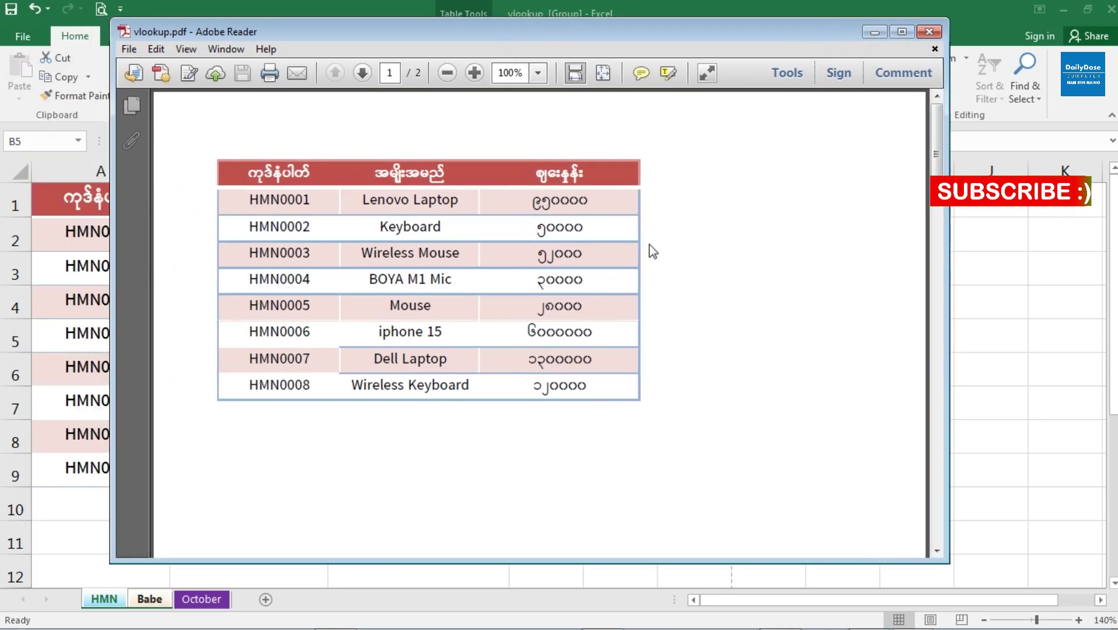
click(901, 32)
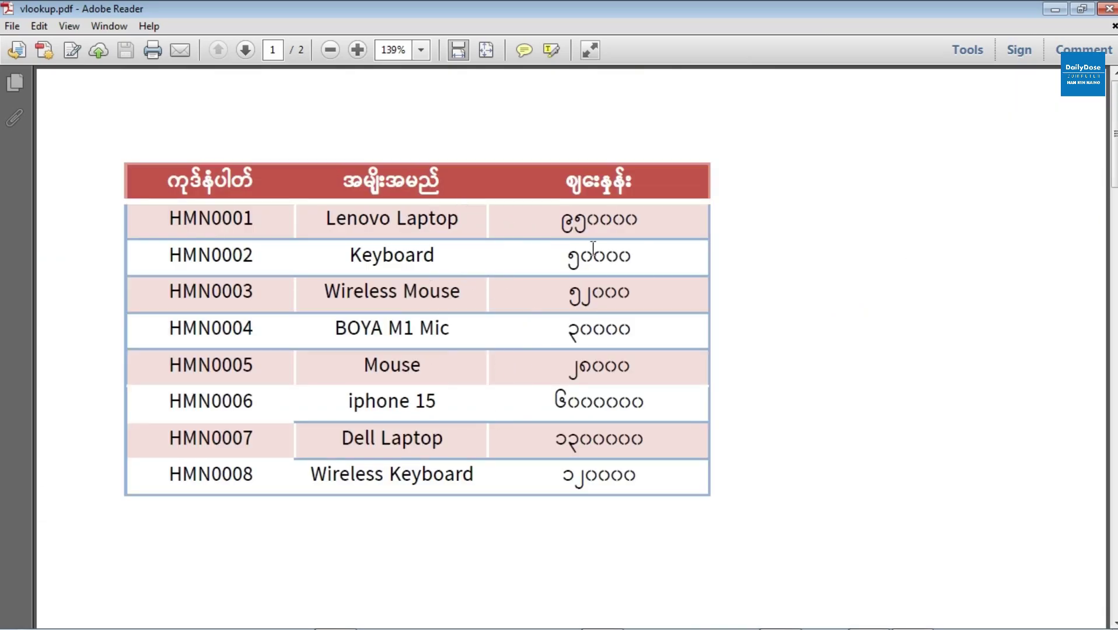
- Scroll to page 2 showing the October Total table of 340,220,000 ကျပ်
scroll(595, 250, down, 2)
scroll(595, 250, down, 4)
scroll(594, 251, down, 3)
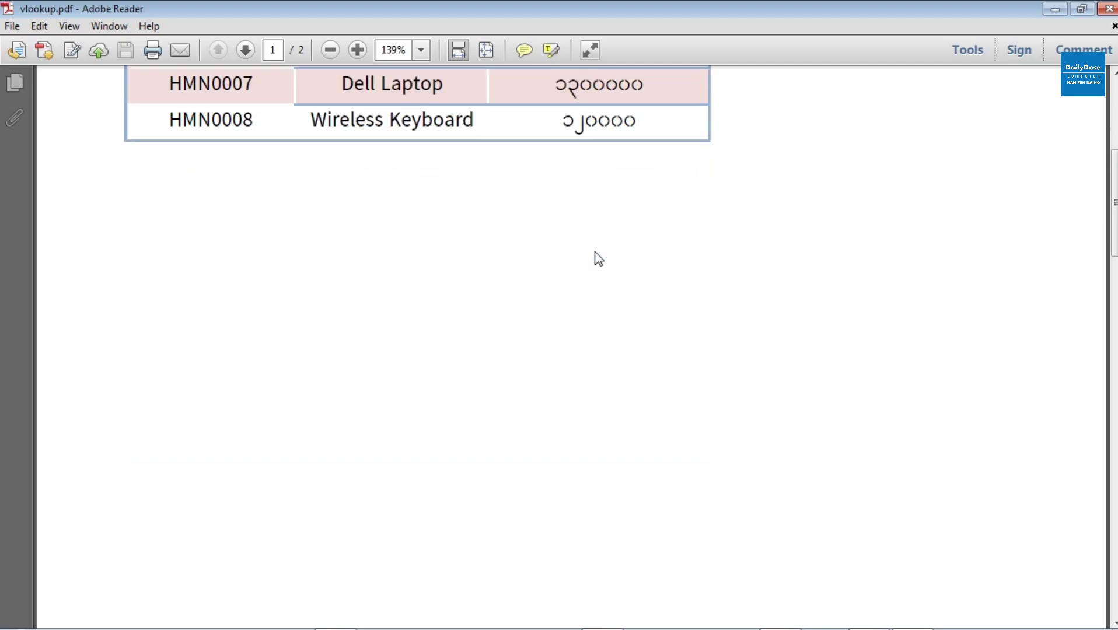
scroll(594, 252, down, 3)
scroll(595, 251, down, 3)
scroll(595, 252, down, 5)
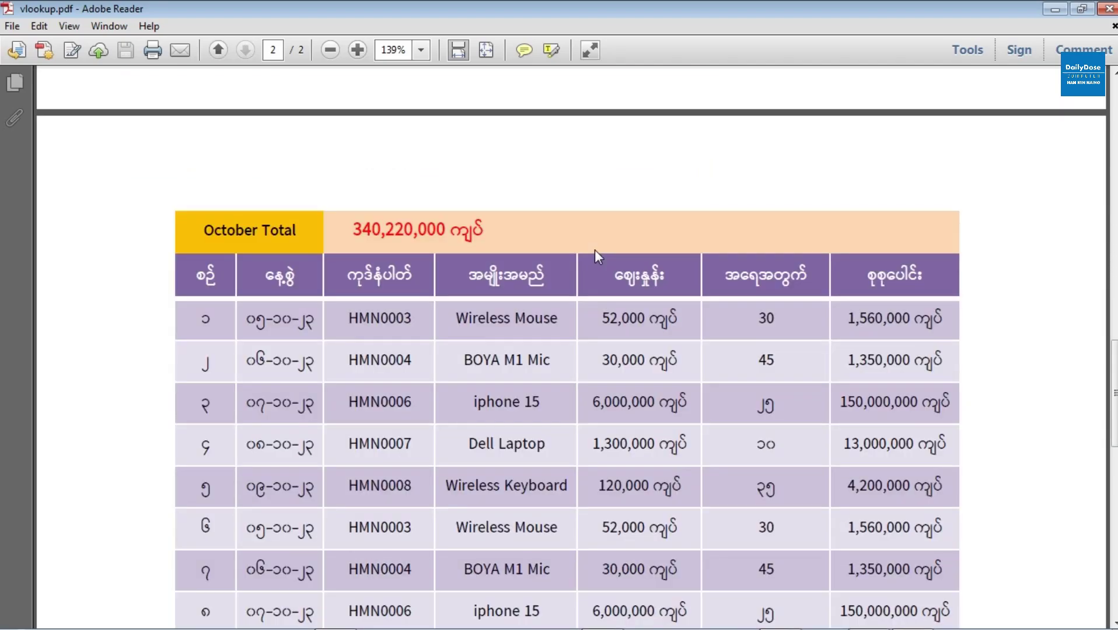
scroll(451, 213, down, 1)
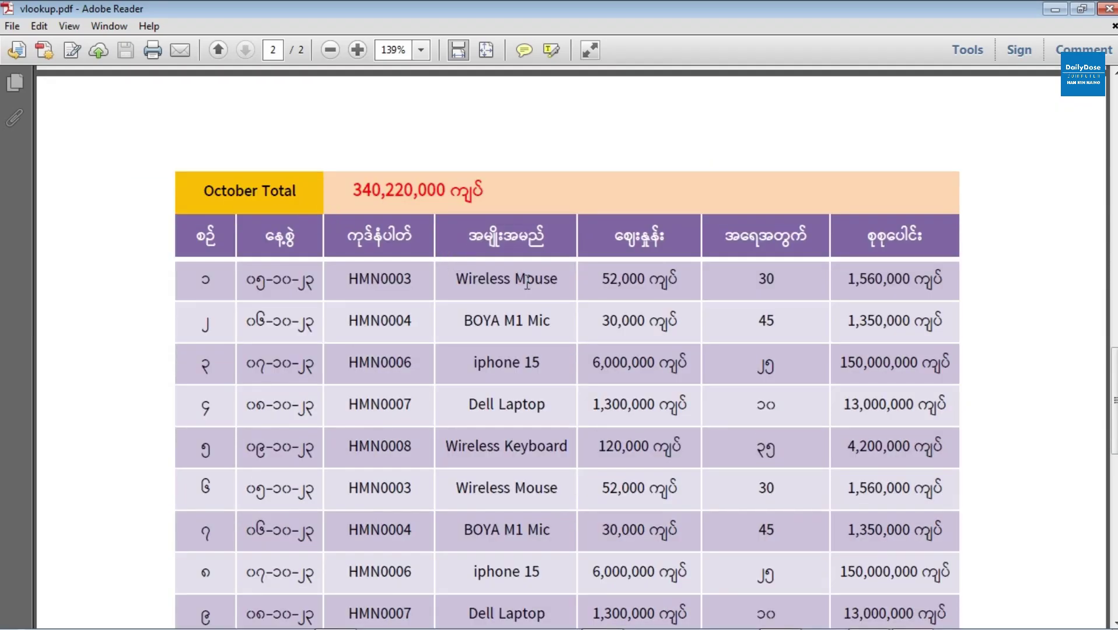
- Return to Excel and check the October and HMN sheets' header cells
click(1058, 9)
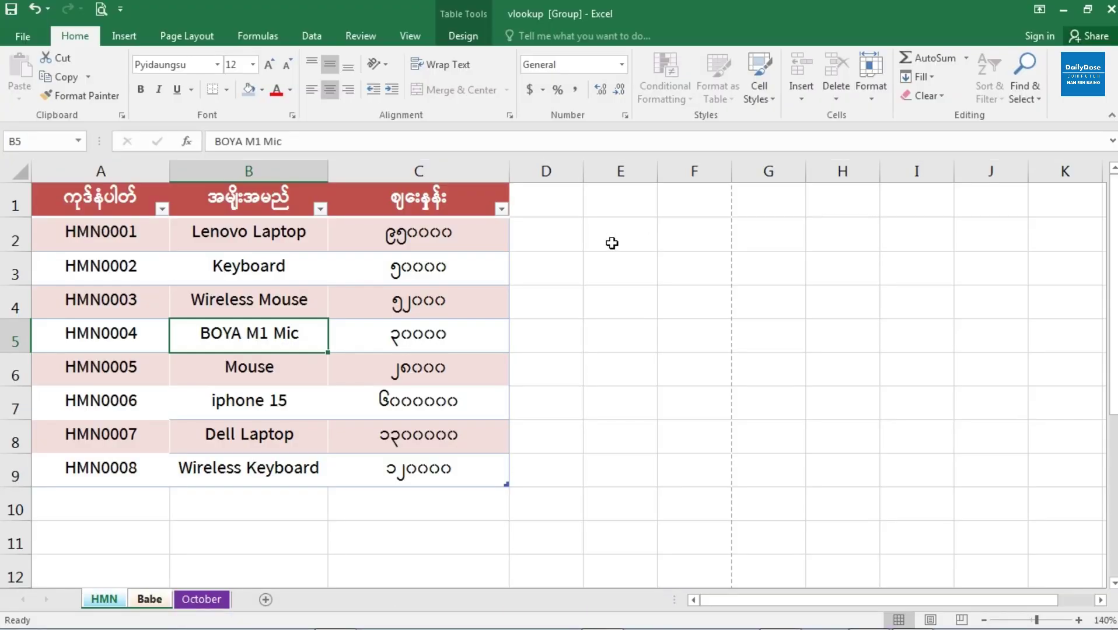
click(195, 600)
click(116, 600)
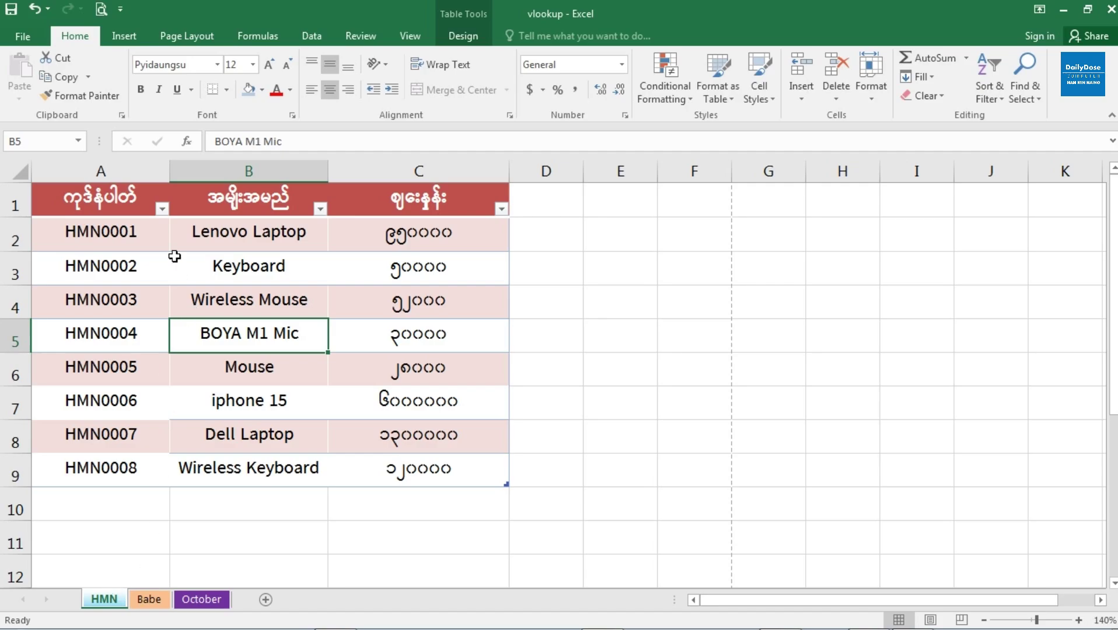
click(121, 198)
click(228, 199)
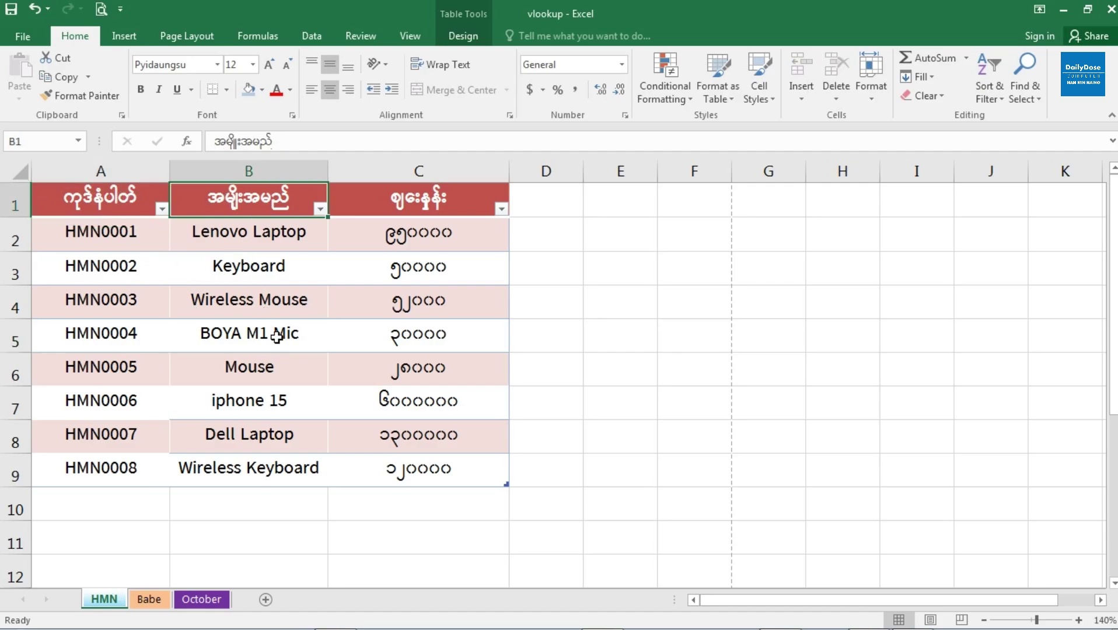
- On the Babe sheet, inspect the HMN0004 code and the VLOOKUP formula in D4
click(161, 601)
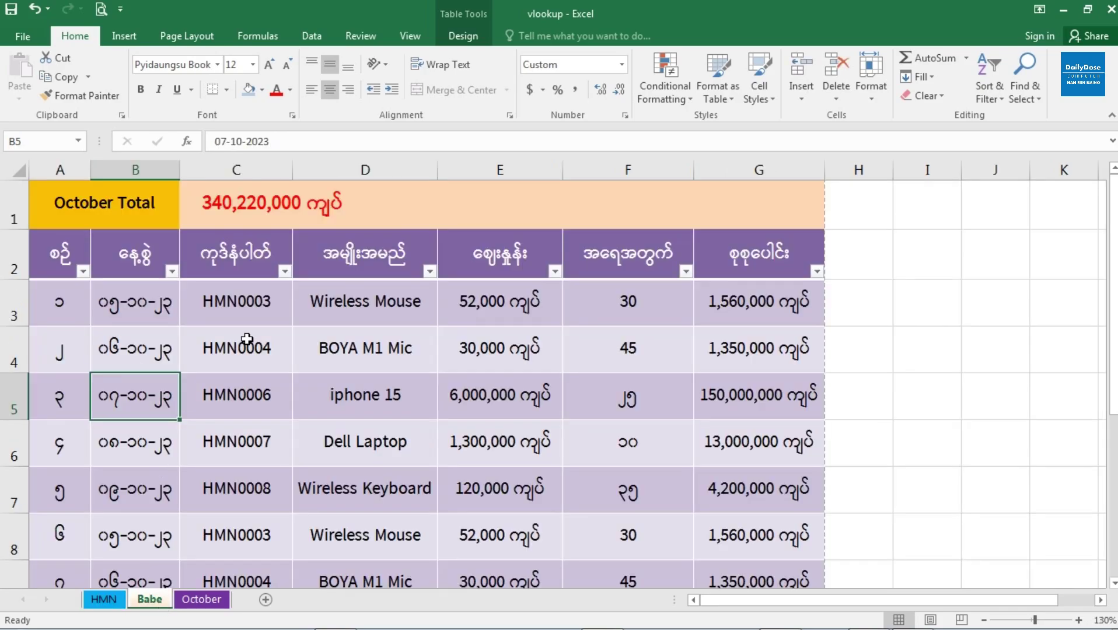
click(261, 337)
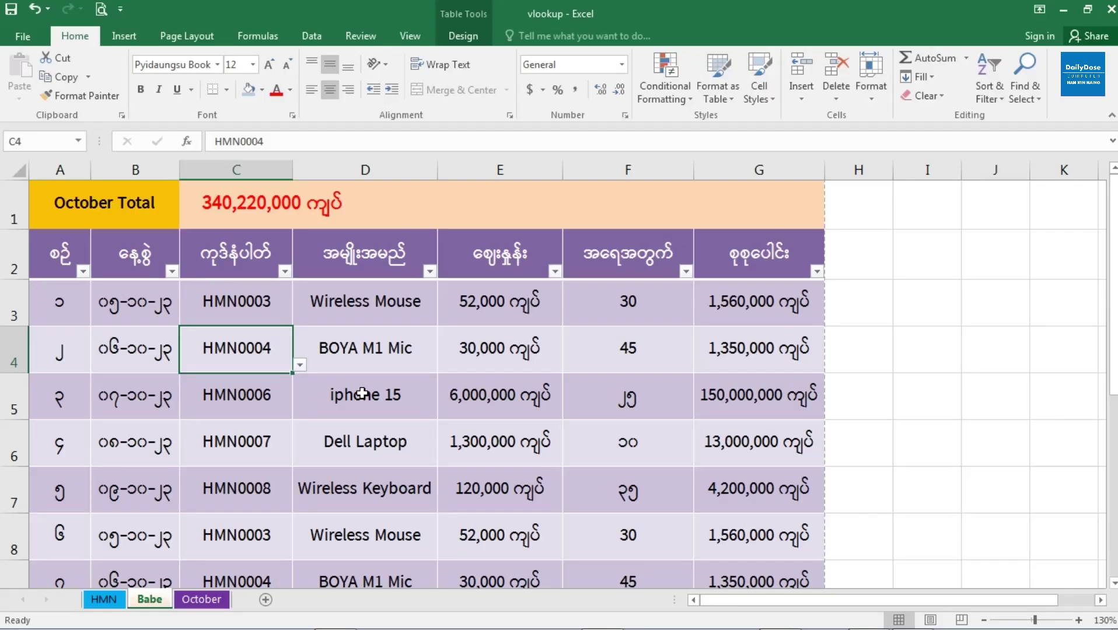
click(430, 345)
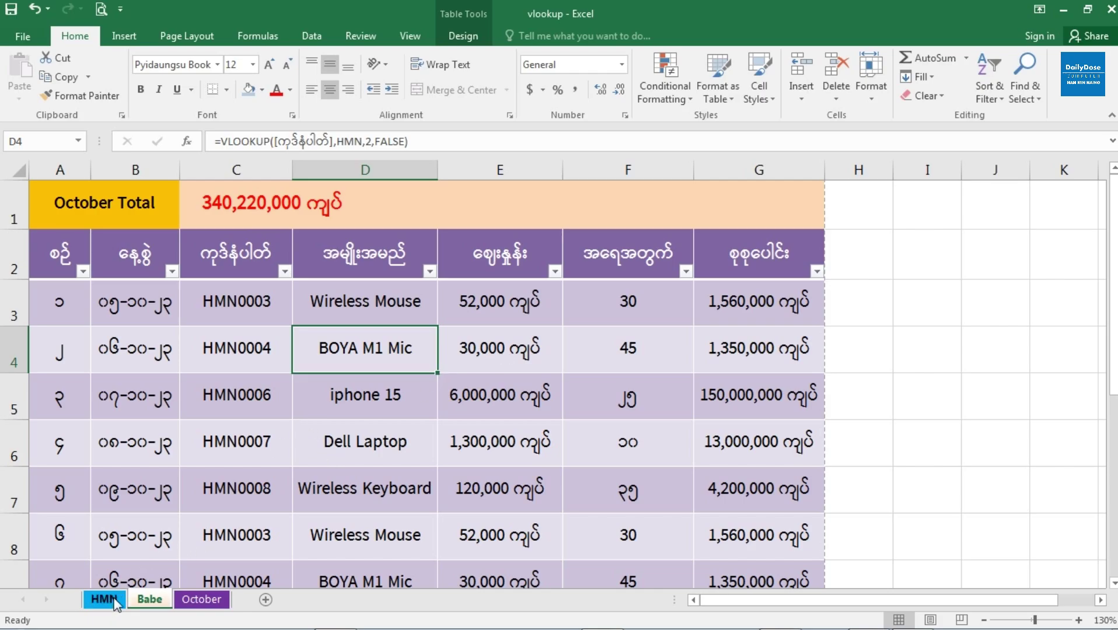
scroll(284, 397, down, 2)
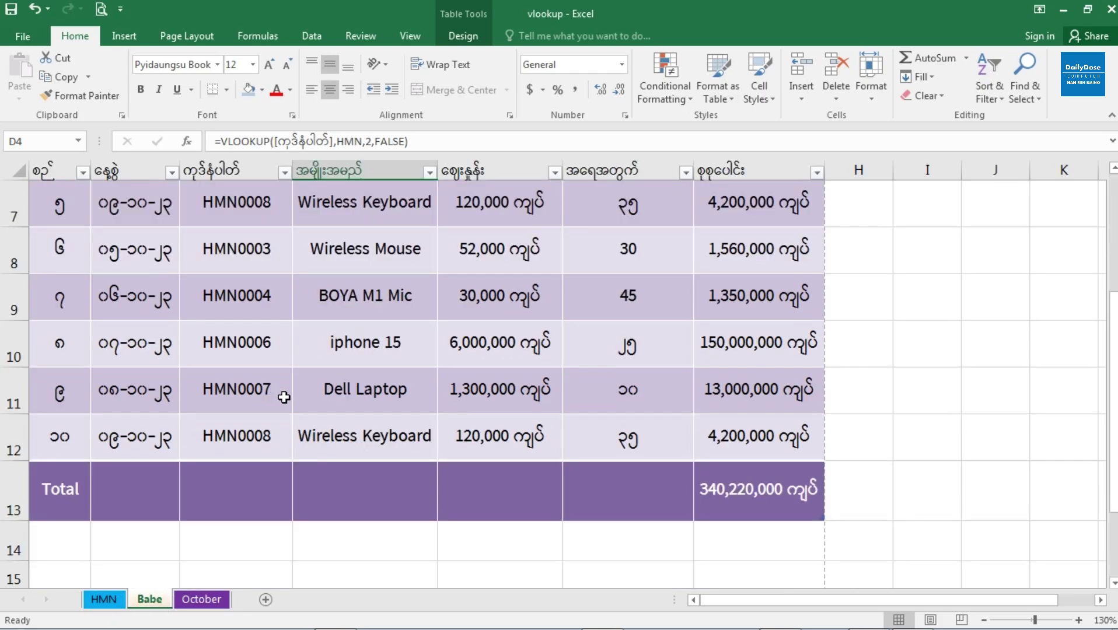
scroll(284, 398, up, 2)
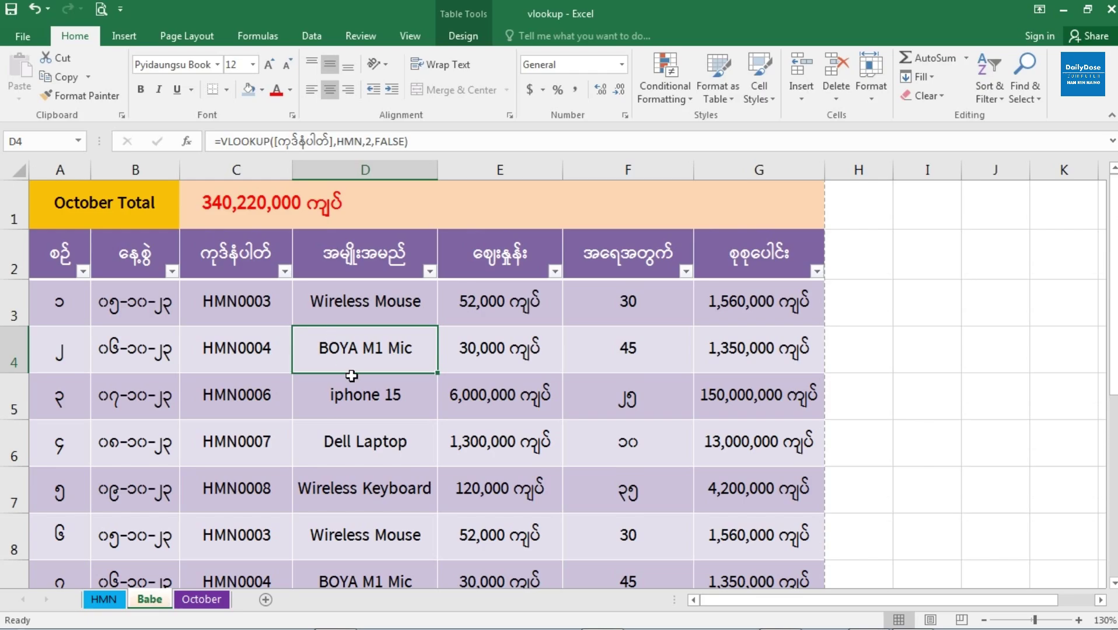
scroll(353, 379, down, 2)
scroll(355, 384, up, 2)
click(71, 492)
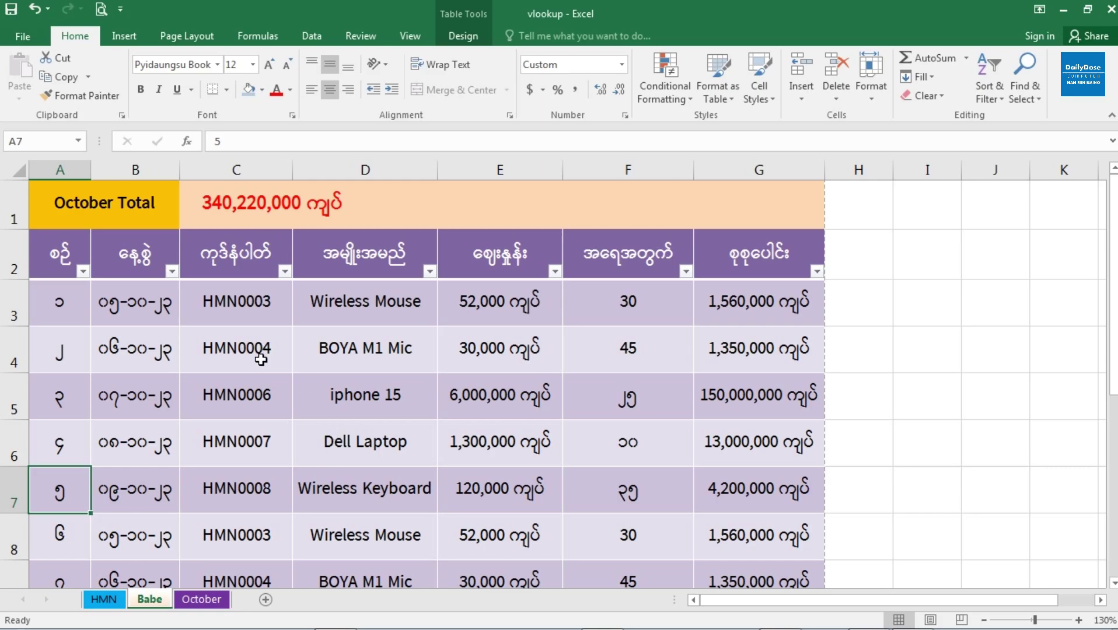
- Select A1:G7, covering the October Total heading and first five product rows
mouse_move(40, 201)
mouse_down()
mouse_move(317, 400)
mouse_move(327, 490)
mouse_up()
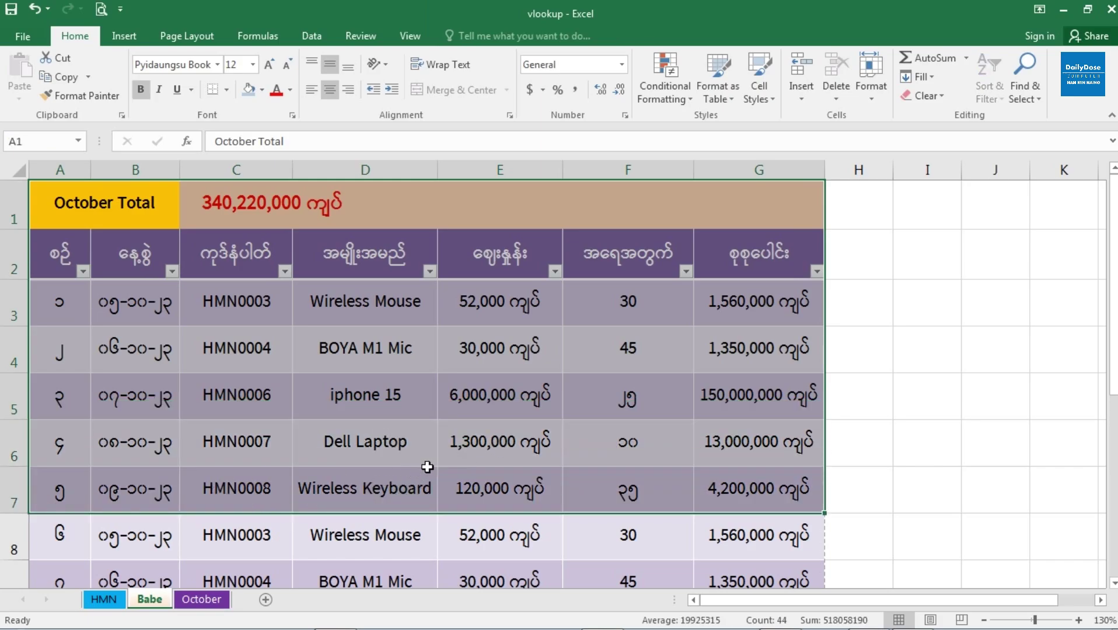
scroll(427, 466, down, 2)
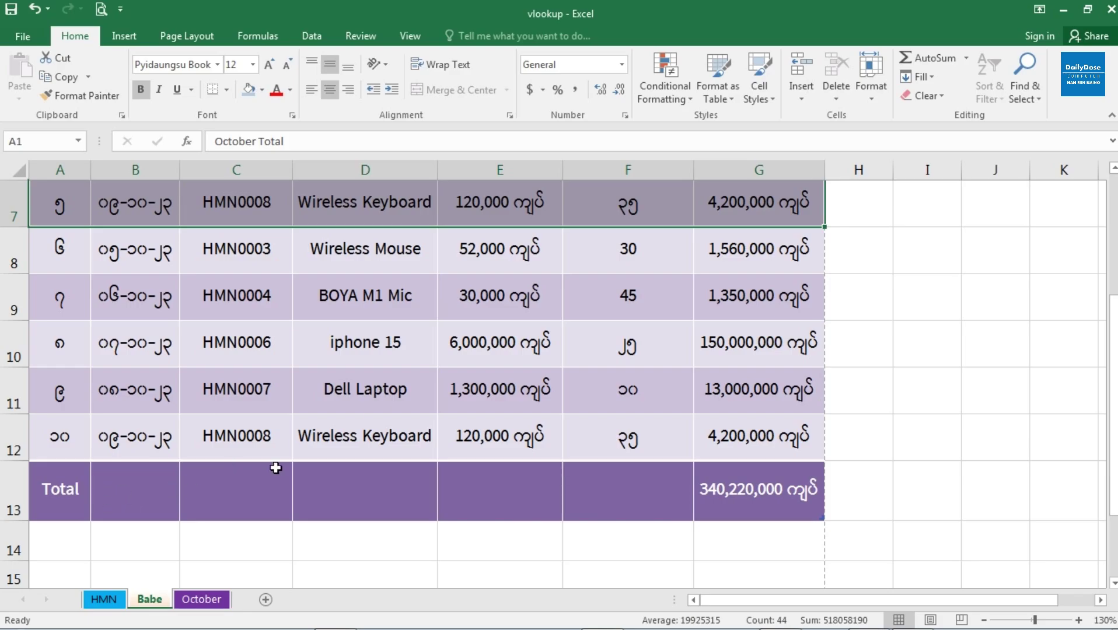
scroll(290, 444, up, 2)
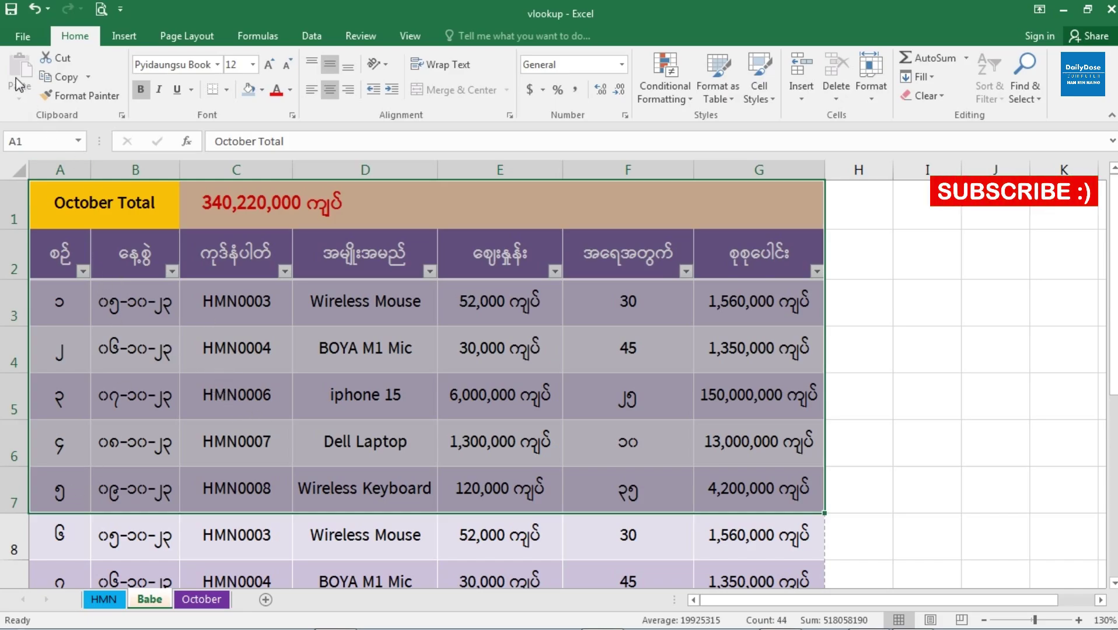
- Open the Publish as PDF or XPS dialog through File > Export > Create PDF/XPS
click(23, 35)
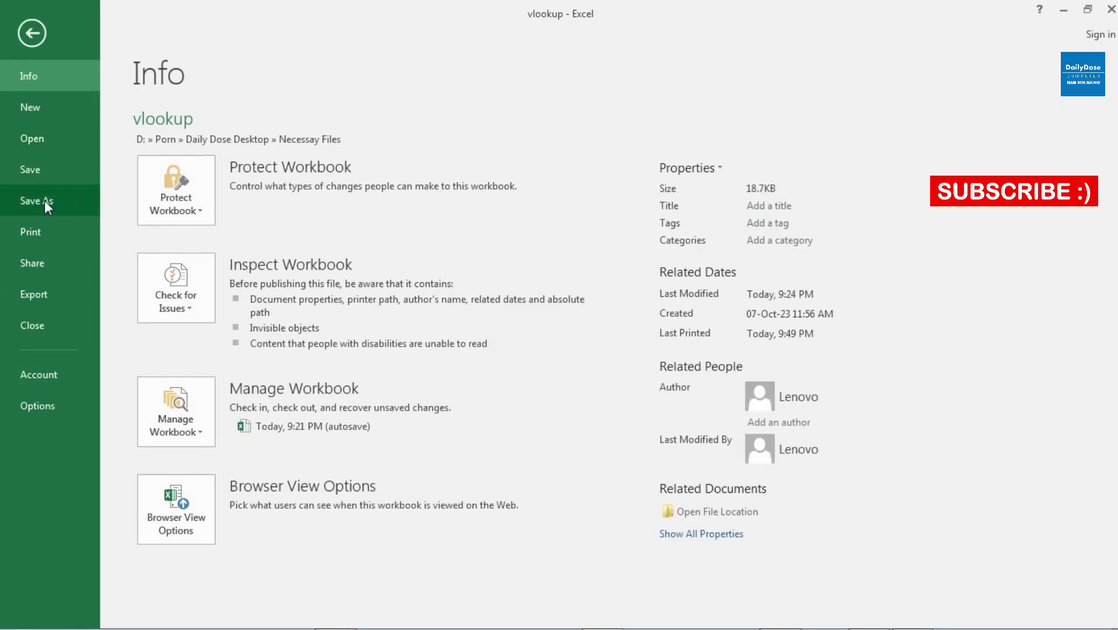
click(52, 293)
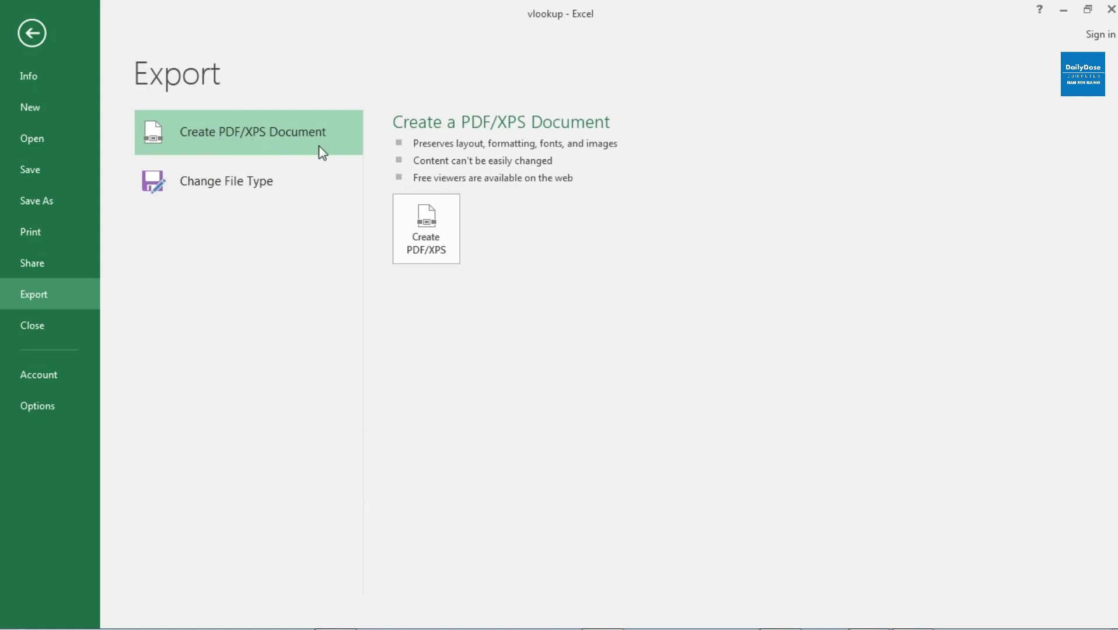
click(420, 239)
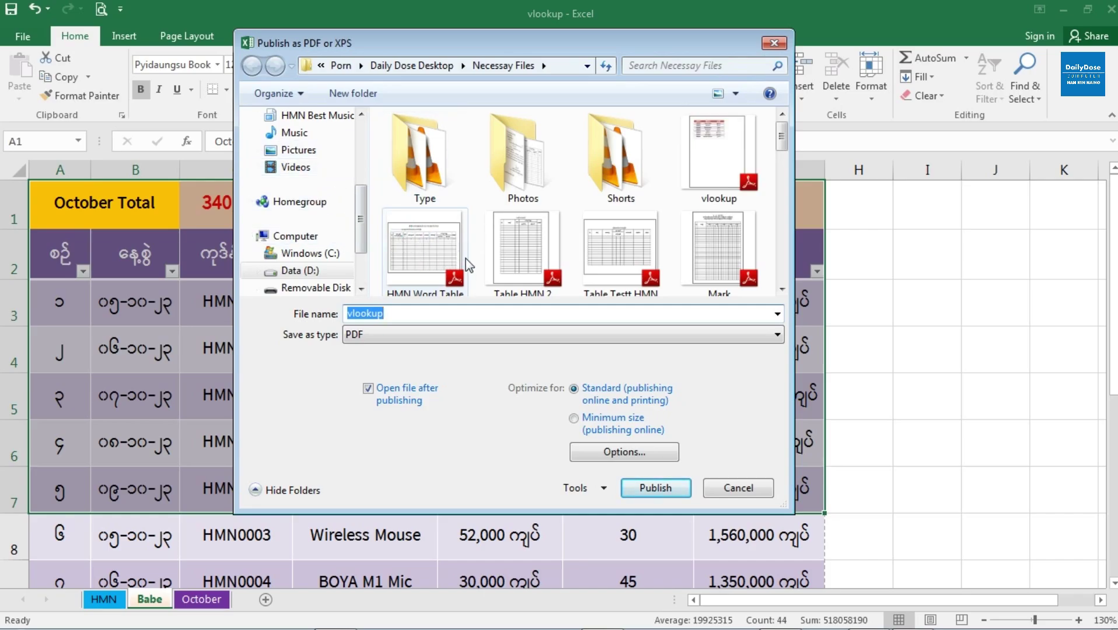
- Set Publish what to 'Selection' in the PDF options and confirm
click(630, 459)
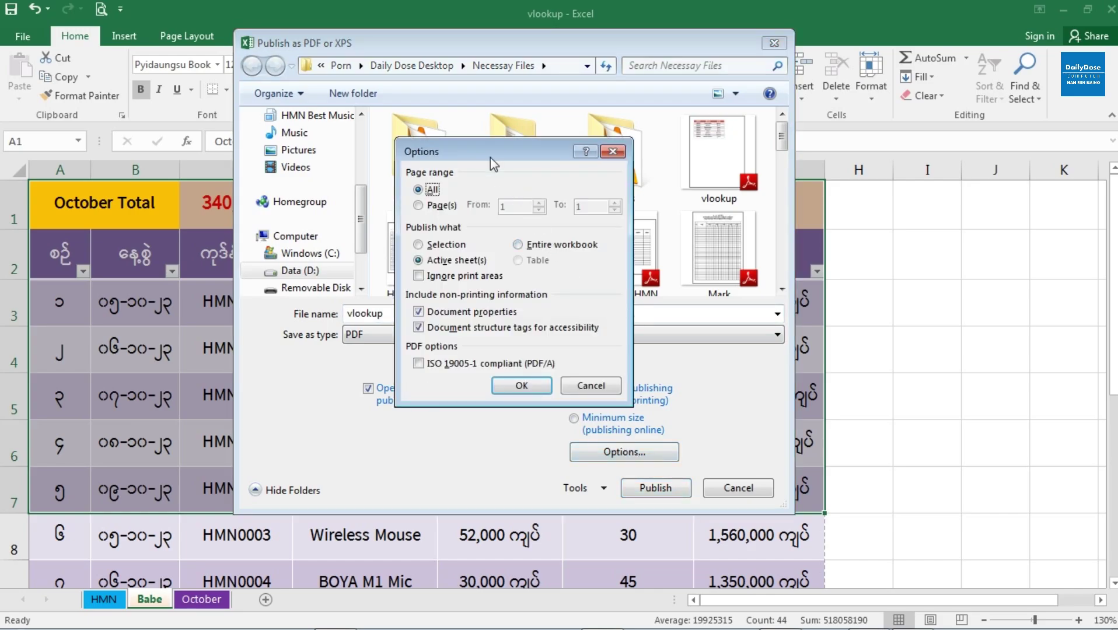
mouse_move(489, 155)
mouse_down()
mouse_move(534, 166)
mouse_move(514, 176)
mouse_up()
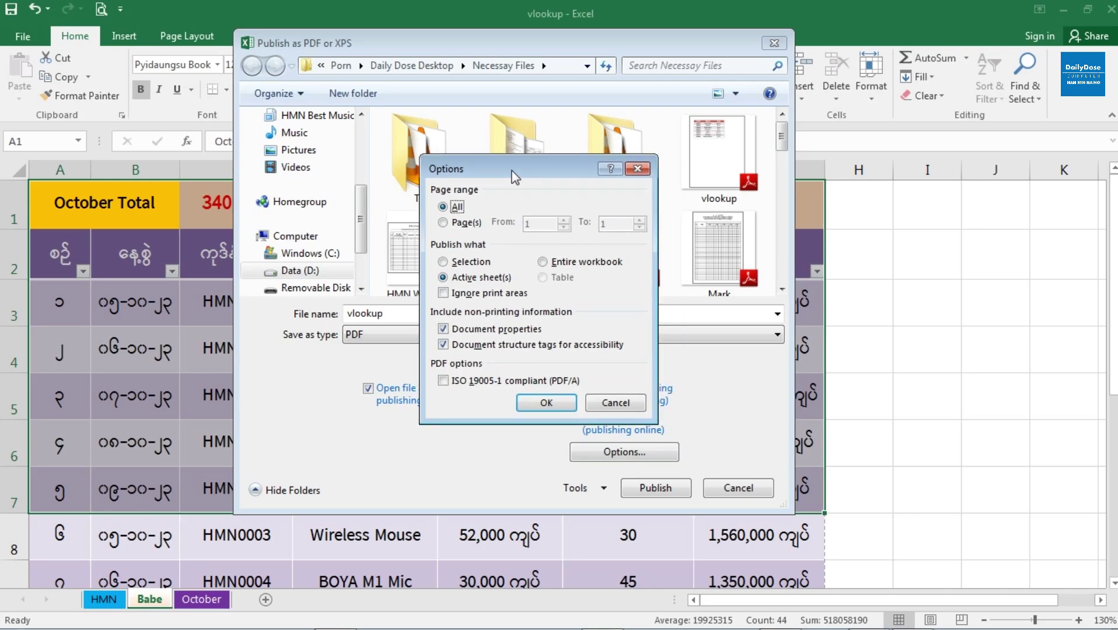
click(456, 262)
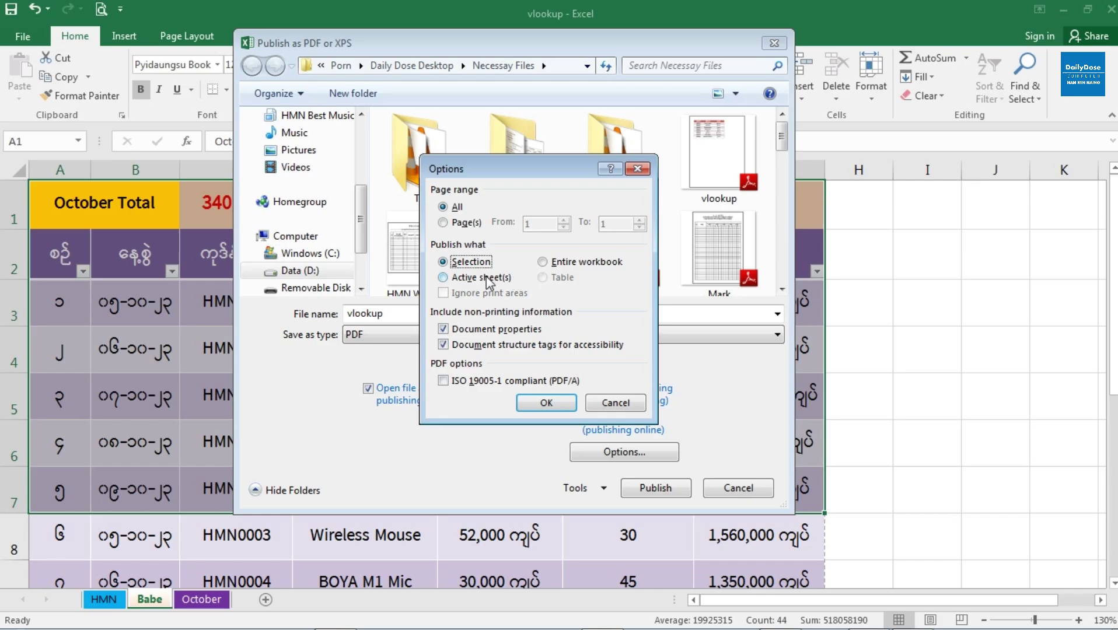
click(545, 405)
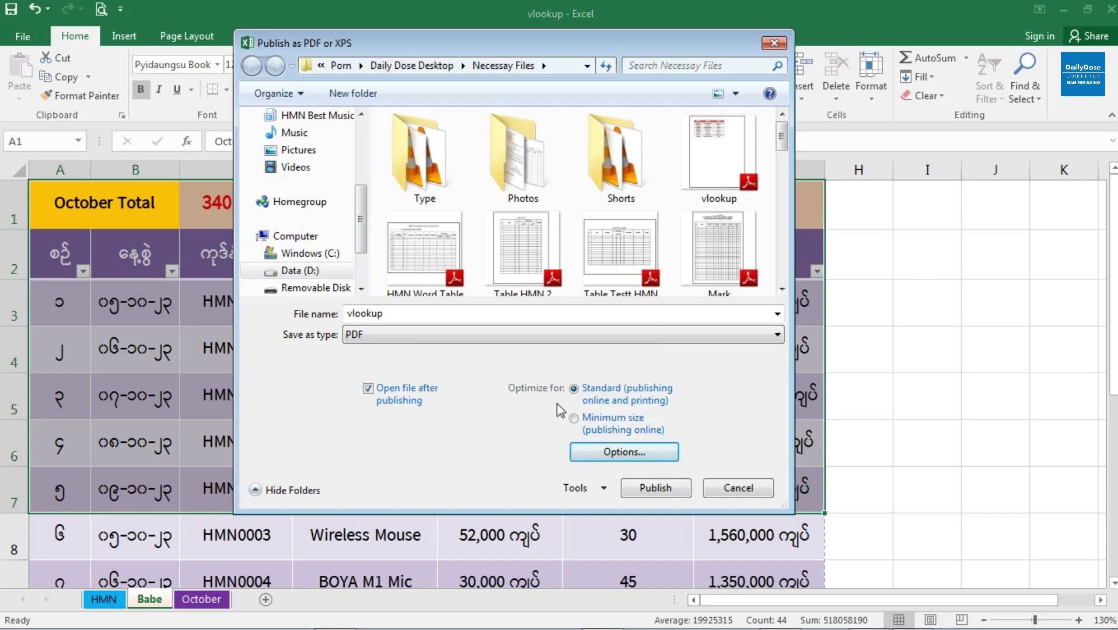
- Publish the selection as AA.pdf after declining to overwrite vlookup.pdf
click(654, 489)
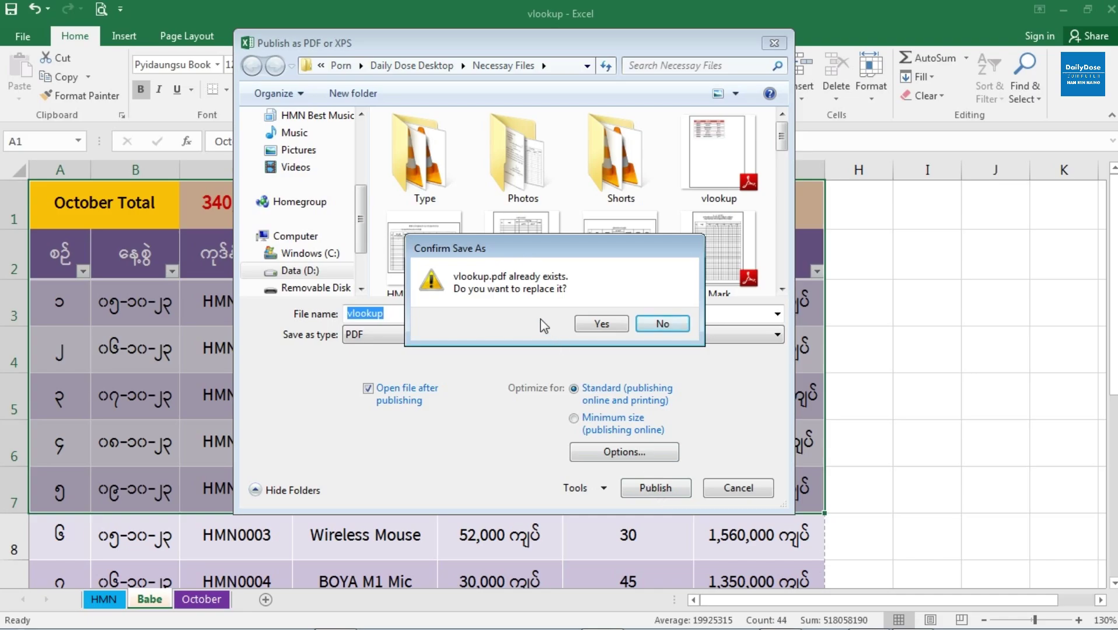
mouse_move(482, 253)
mouse_down()
mouse_move(451, 255)
mouse_move(518, 257)
mouse_up()
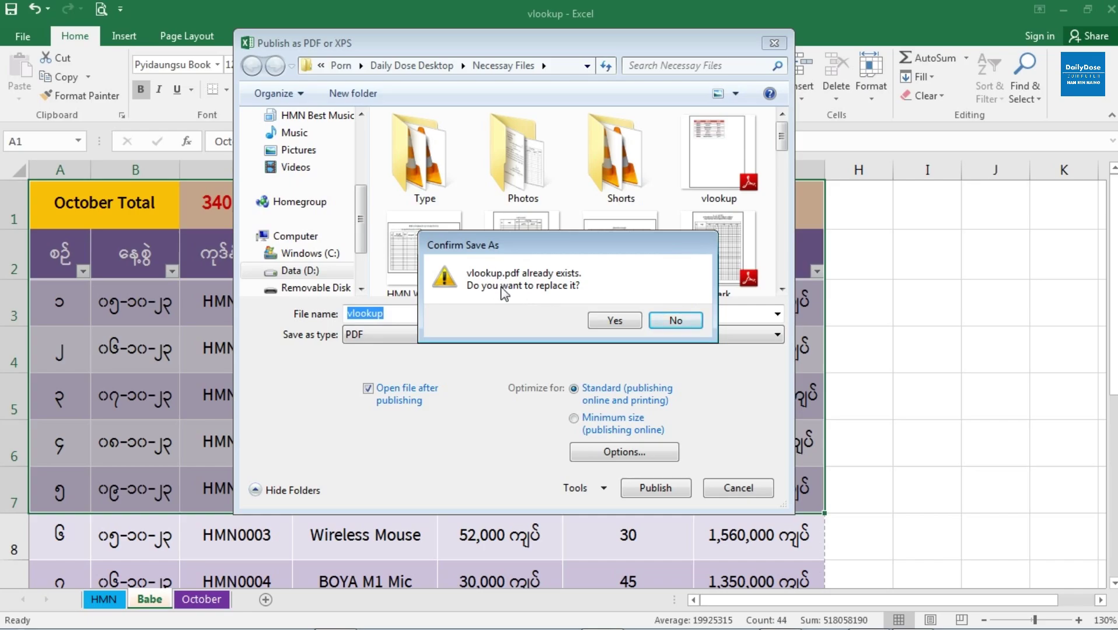
click(674, 323)
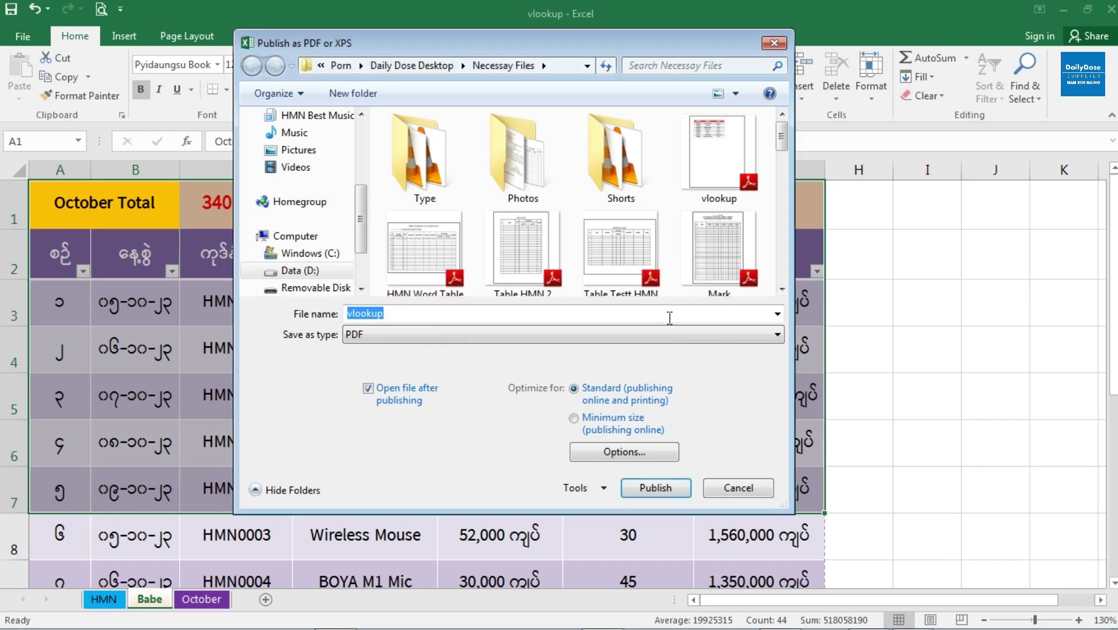
click(402, 313)
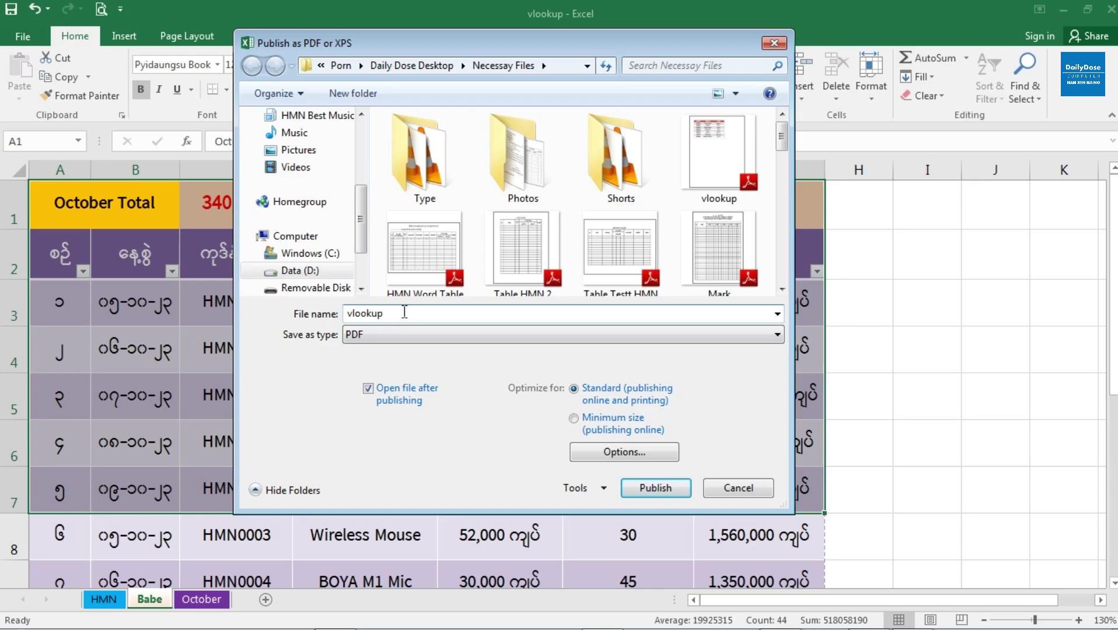
double_click(407, 313)
text(AA)
click(655, 488)
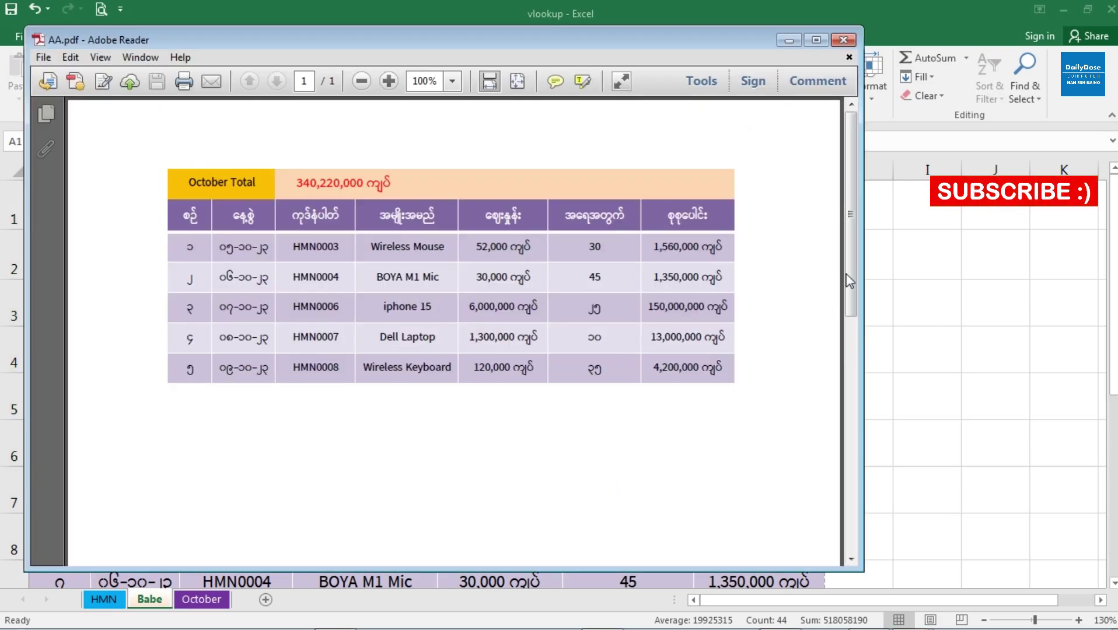
- Scroll the one-page AA.pdf to check its five October Total rows
mouse_move(851, 282)
mouse_down()
mouse_move(855, 309)
mouse_move(855, 248)
mouse_up()
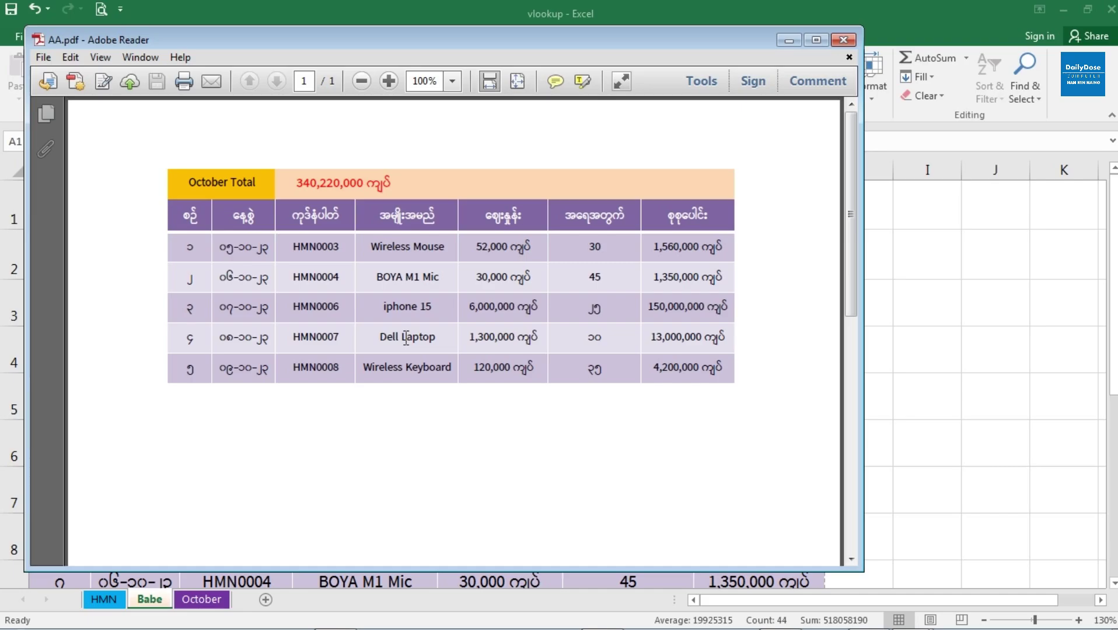
- Close AA.pdf and clear the range selection by picking cell D4
click(844, 39)
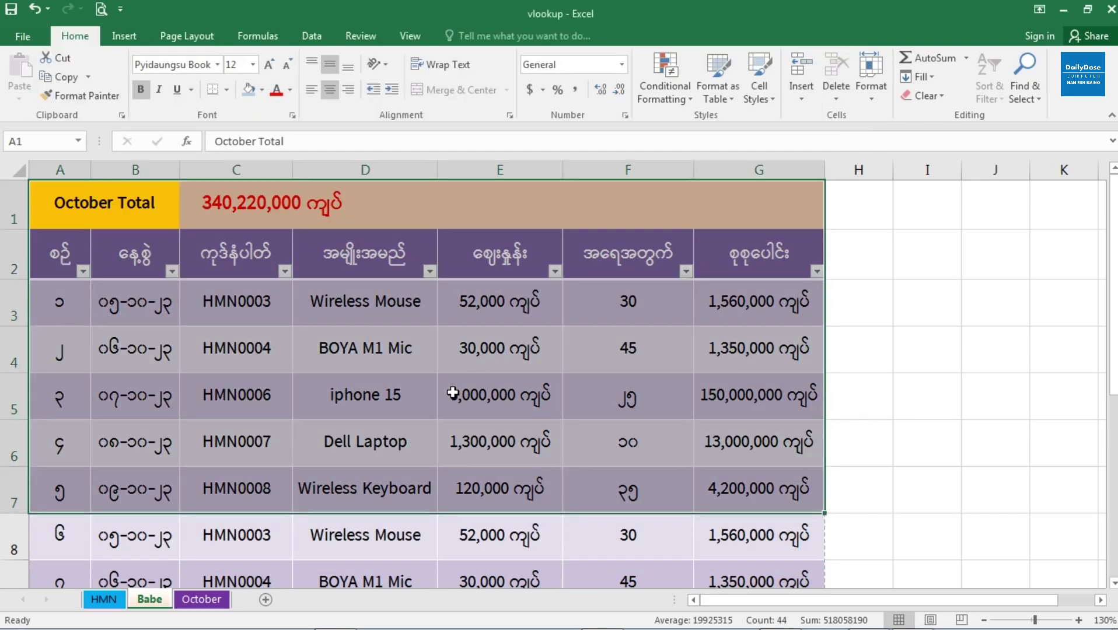
click(452, 392)
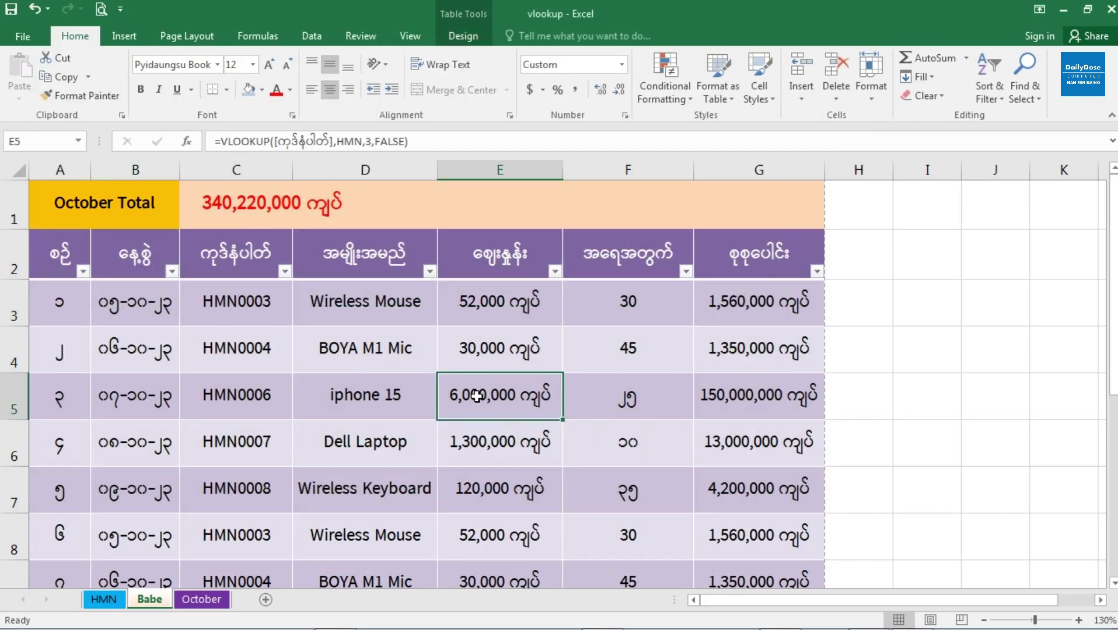
click(404, 358)
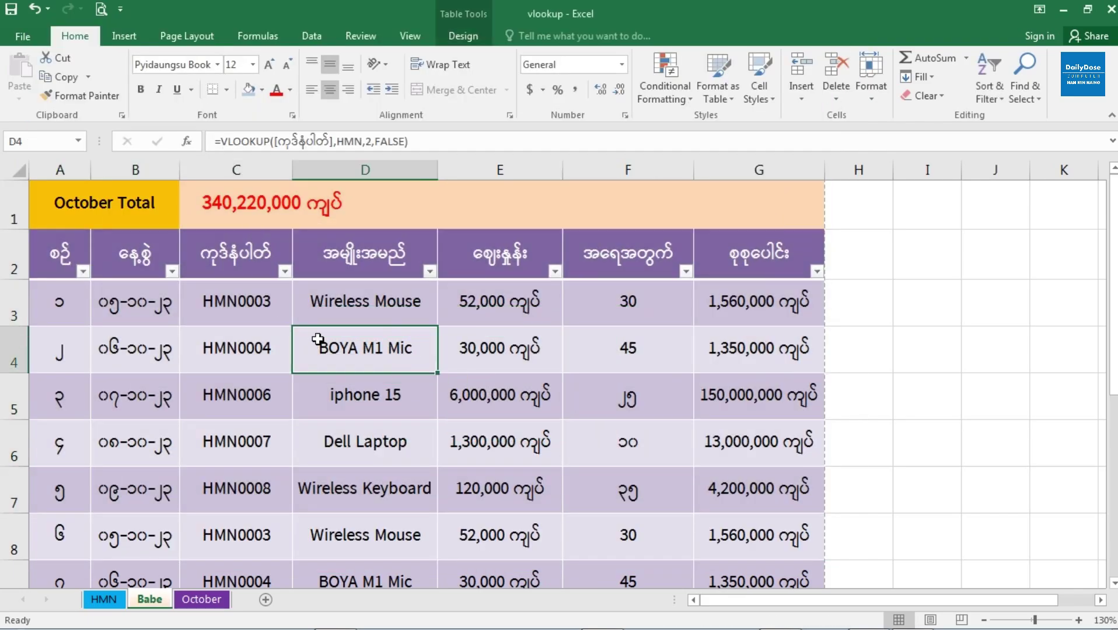
- Open Publish as PDF or XPS again via File > Export > Create PDF/XPS
click(23, 38)
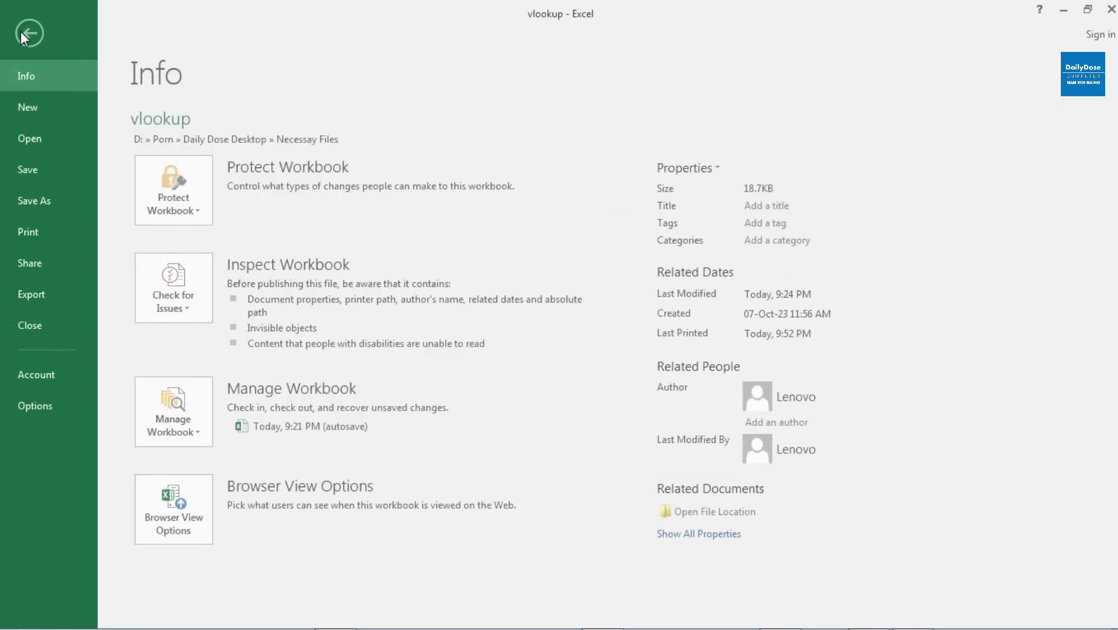
click(43, 296)
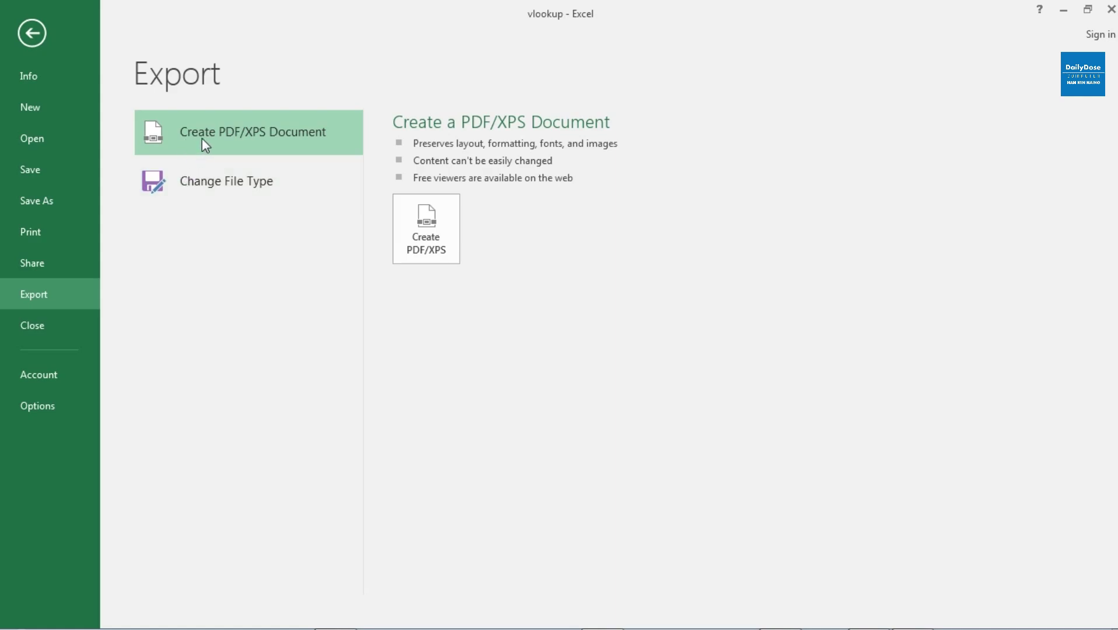
click(431, 250)
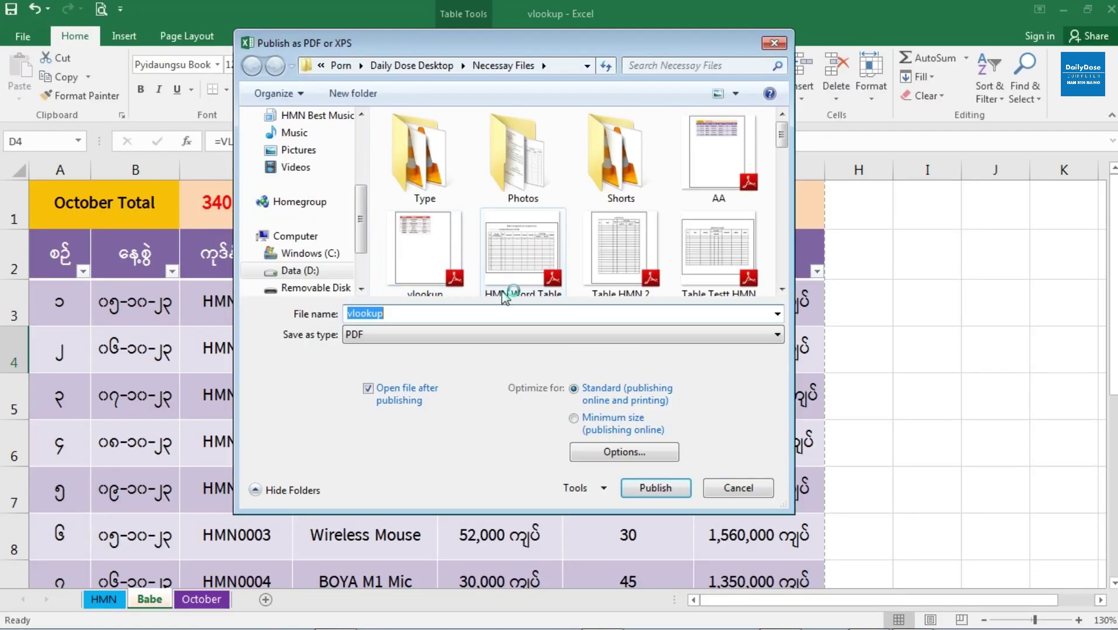
- In the PDF Options dialog, choose Entire workbook under Publish what and close it
click(624, 453)
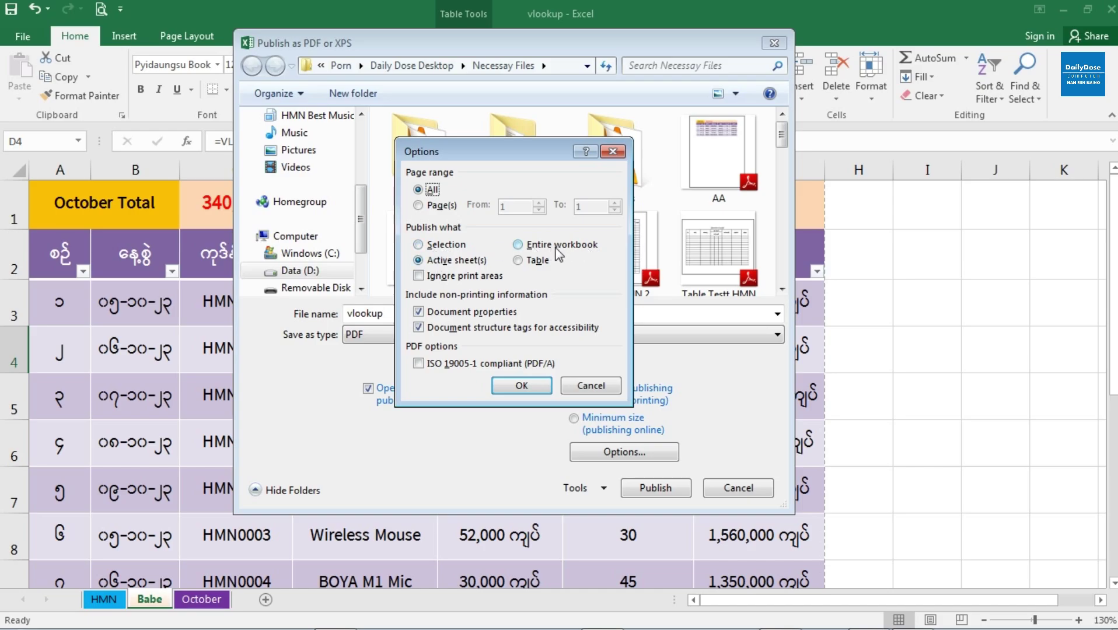
drag(506, 160, 522, 154)
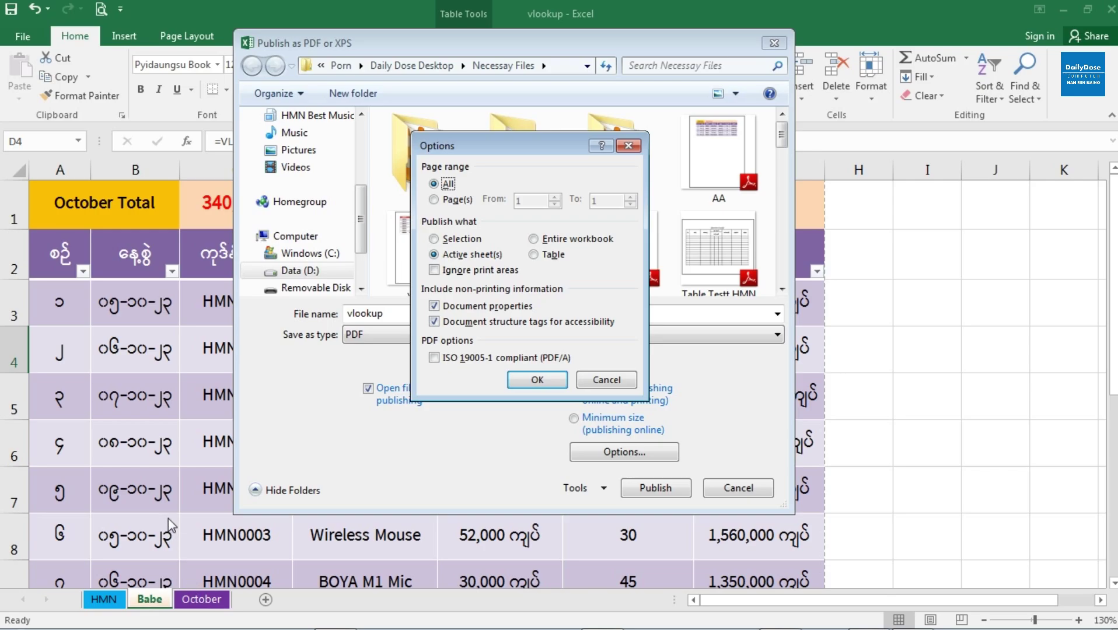
click(565, 244)
click(607, 381)
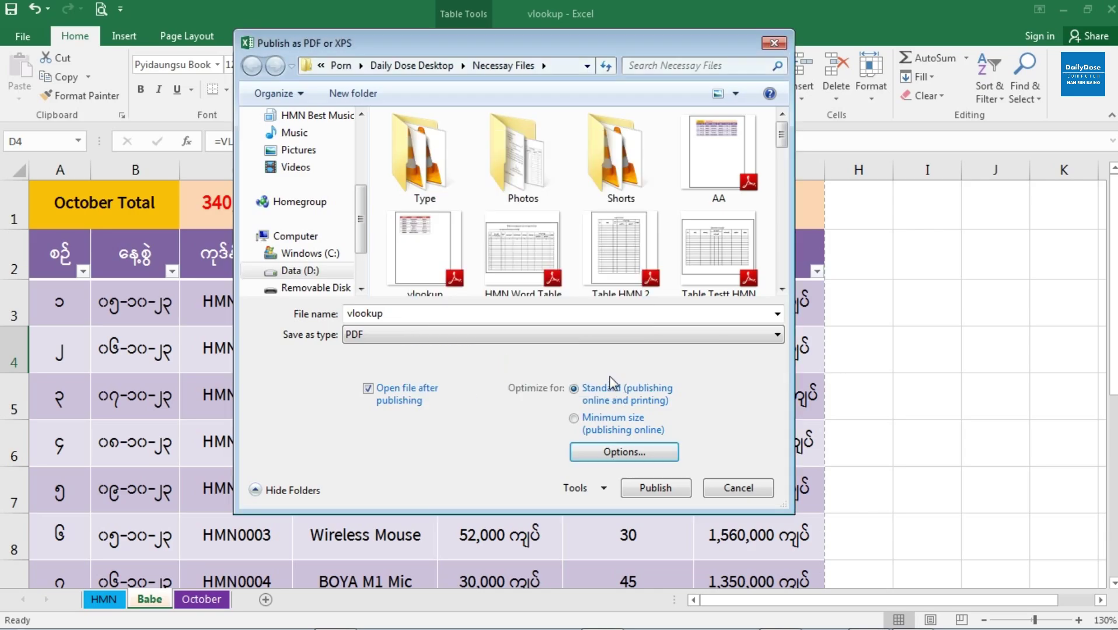
- Close the PDF publishing dialog and switch to the October sheet
click(739, 487)
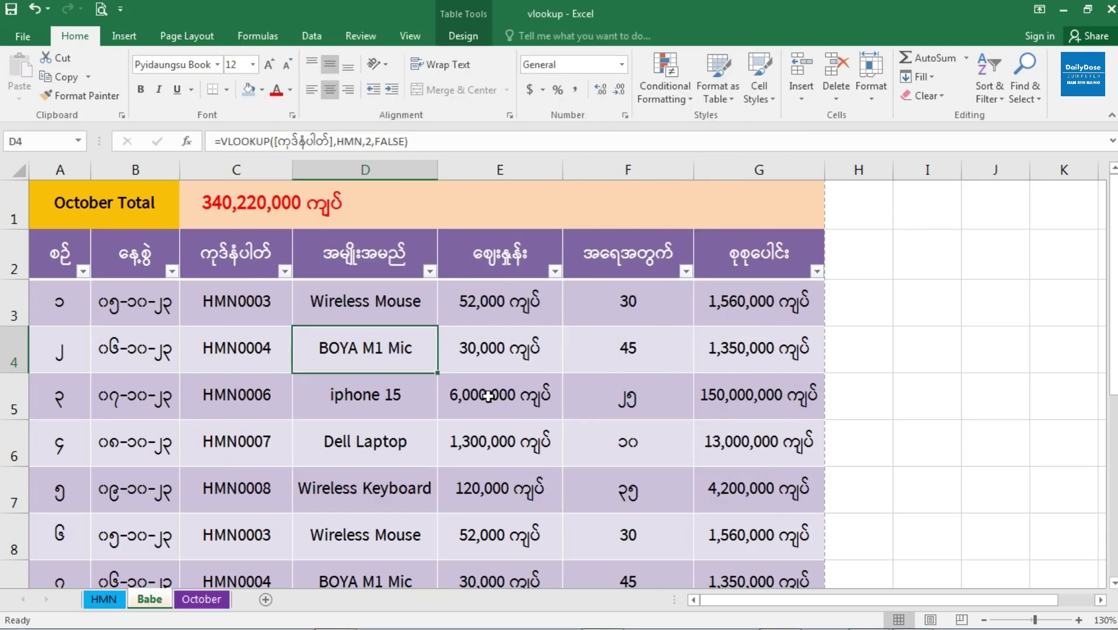
click(492, 404)
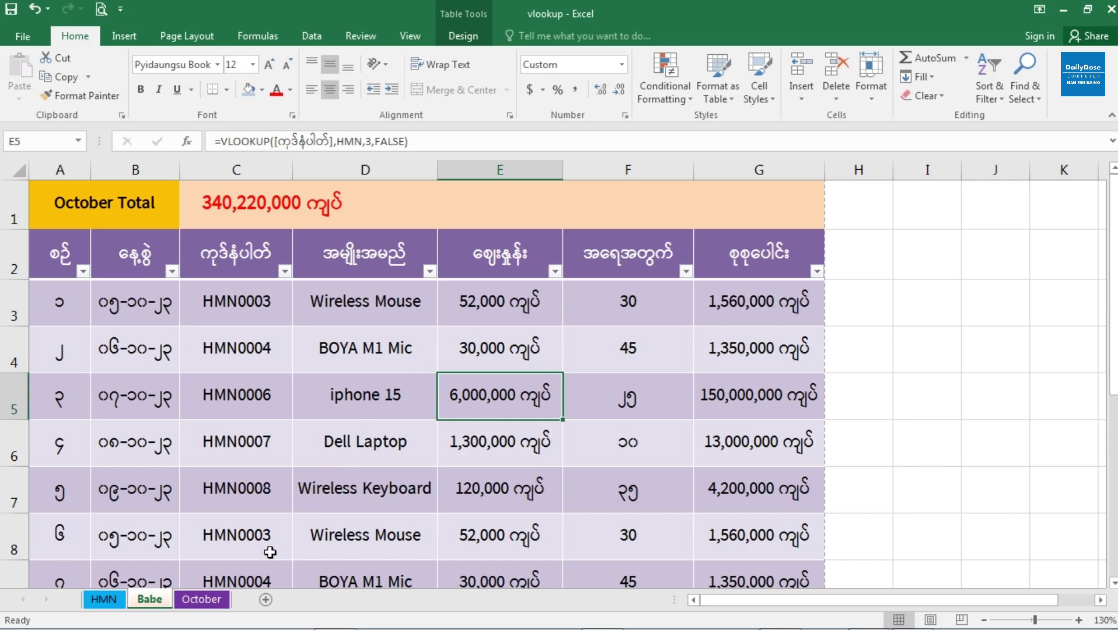
click(208, 601)
click(600, 421)
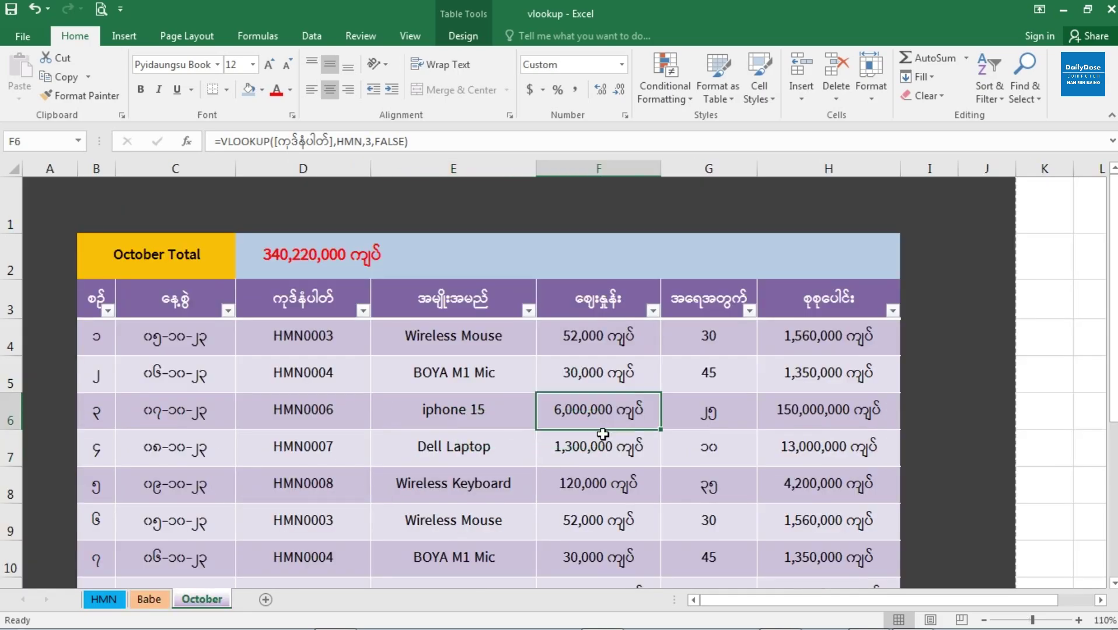
- Review the October table totalling 340,220,000 ကျပ် and select the October Total heading cell B2
scroll(676, 442, down, 3)
scroll(676, 442, up, 3)
scroll(964, 284, down, 1)
scroll(964, 287, down, 3)
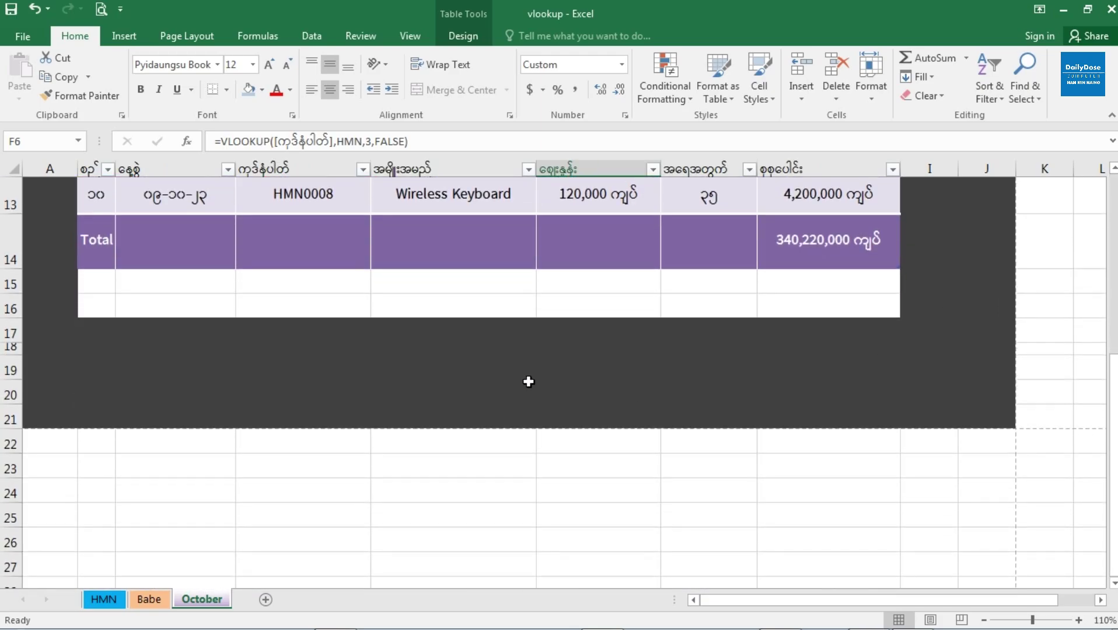
scroll(494, 382, up, 3)
scroll(496, 381, up, 1)
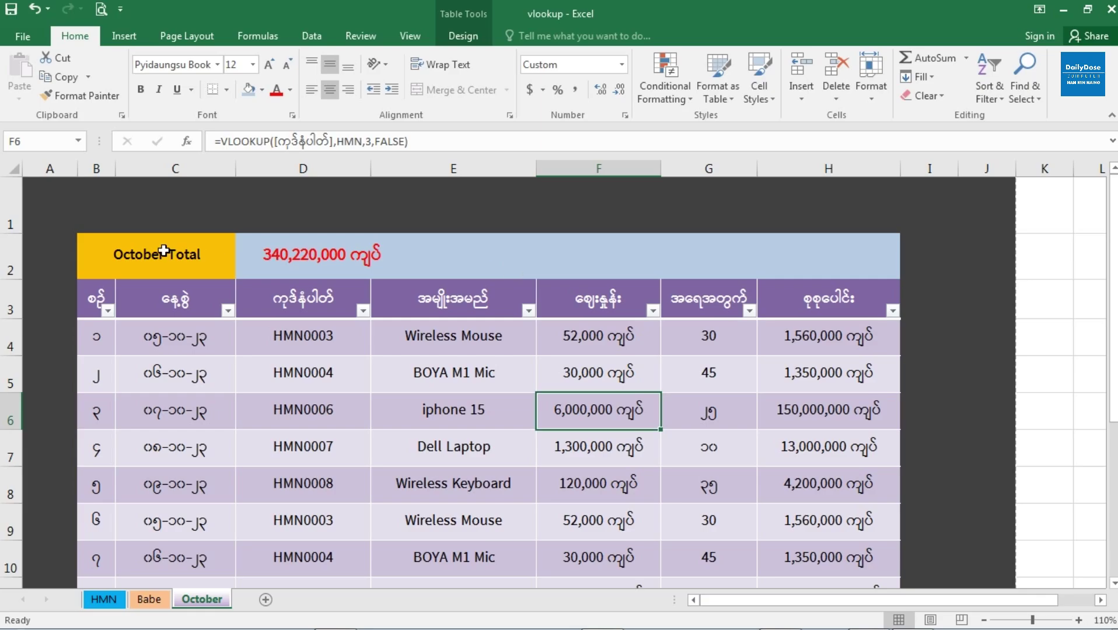
click(175, 255)
scroll(286, 350, down, 1)
scroll(294, 356, down, 1)
scroll(408, 403, down, 1)
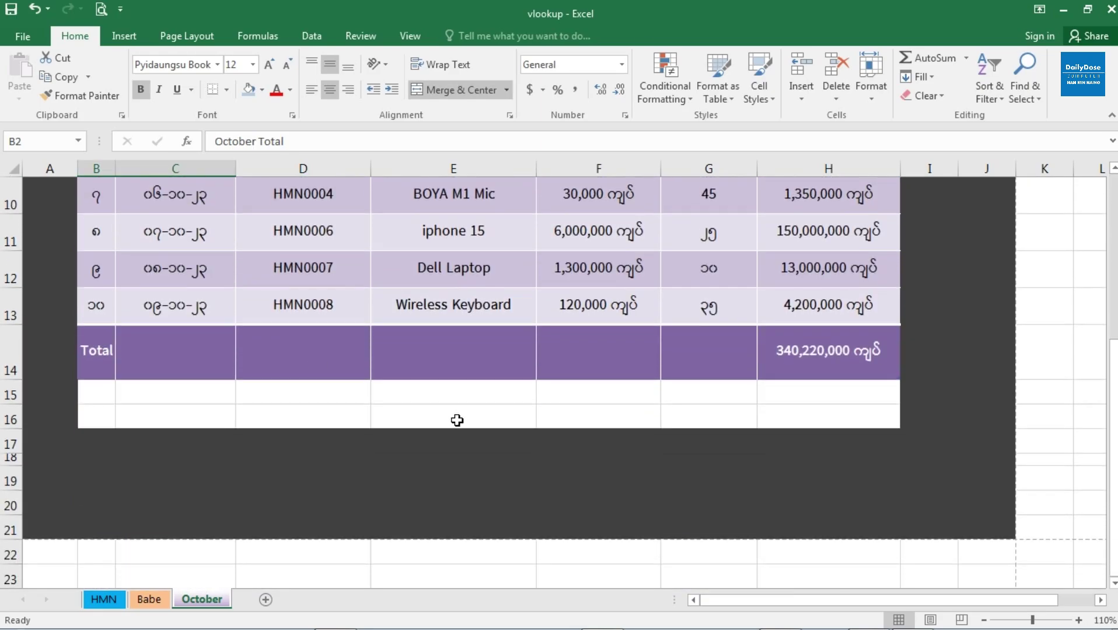
scroll(491, 419, up, 3)
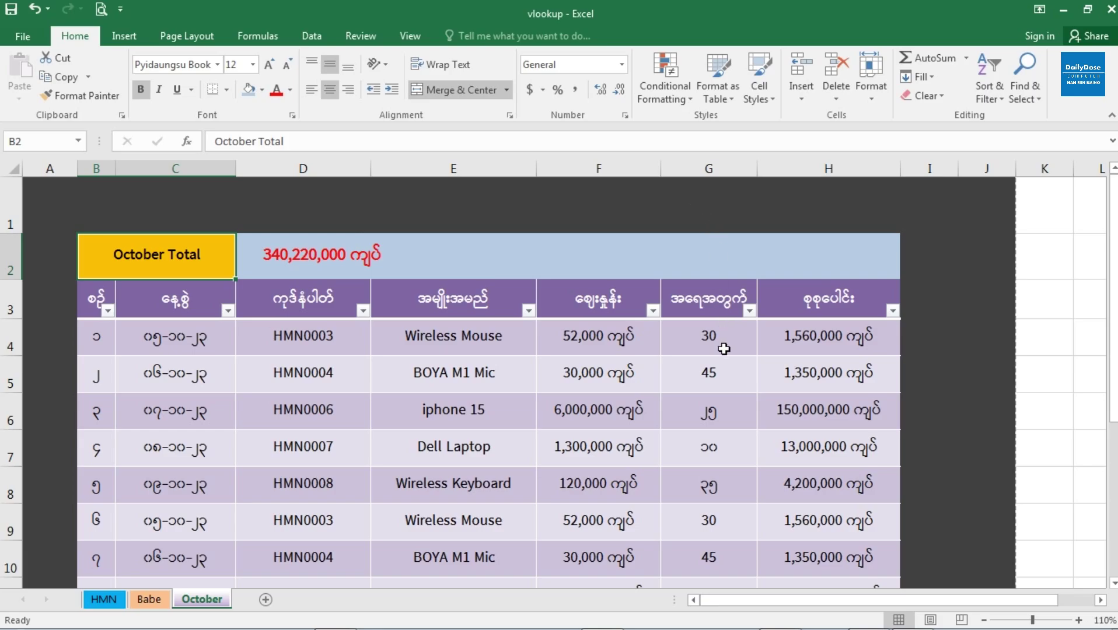
scroll(723, 349, down, 2)
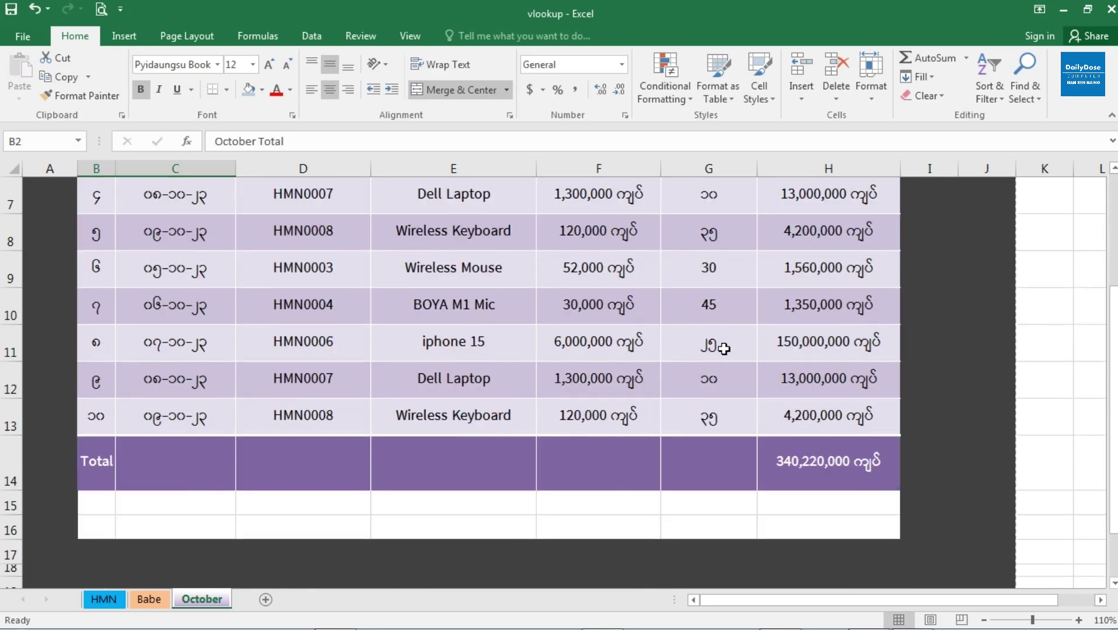
scroll(694, 403, up, 1)
scroll(671, 444, up, 1)
scroll(630, 409, down, 2)
scroll(630, 408, up, 2)
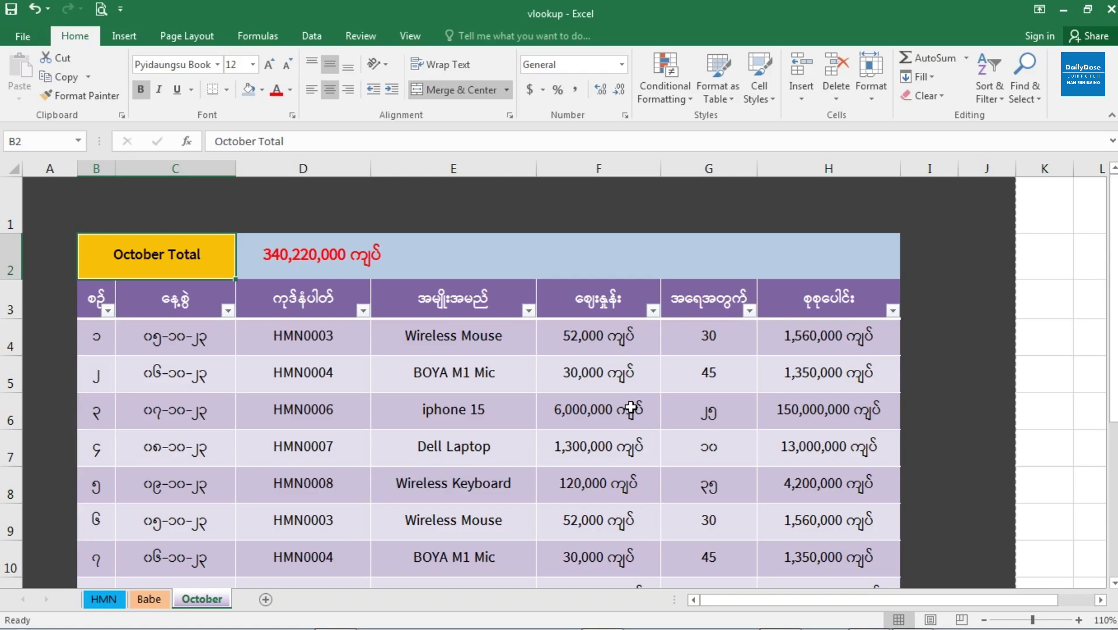
- Zoom the sheet out to 70% and select the October table from B2 to H16
click(984, 620)
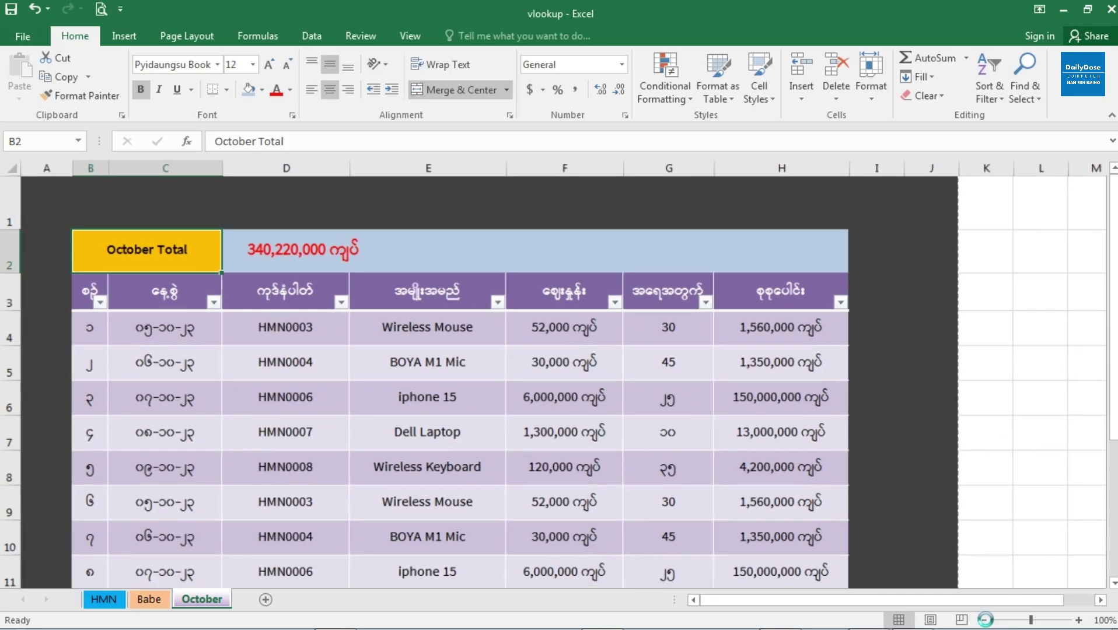
click(985, 621)
click(985, 620)
click(985, 621)
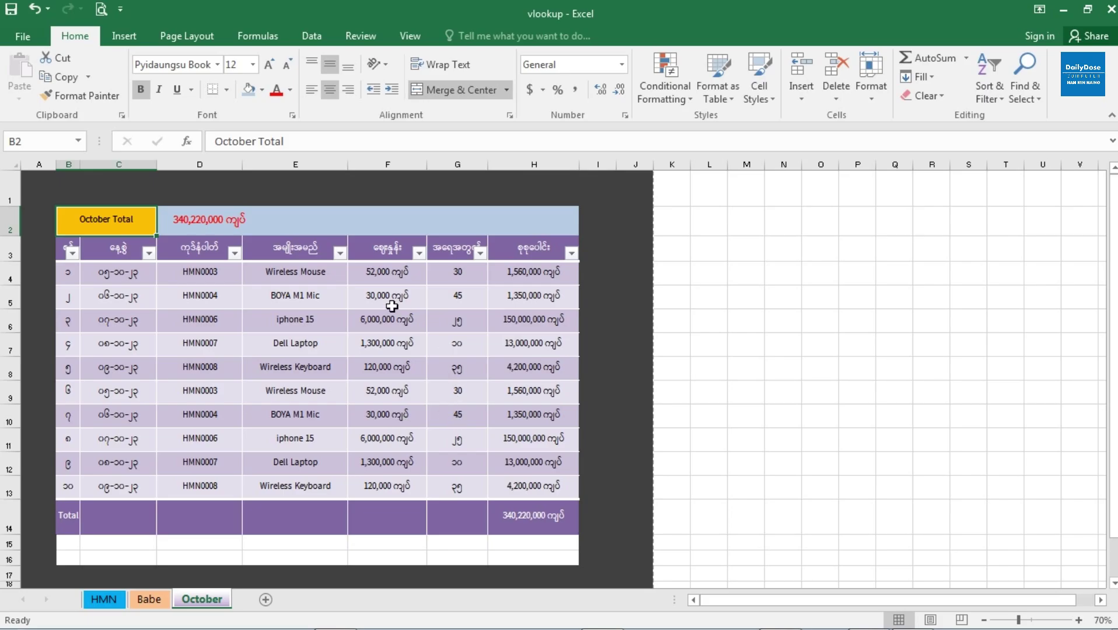
drag(93, 220, 426, 556)
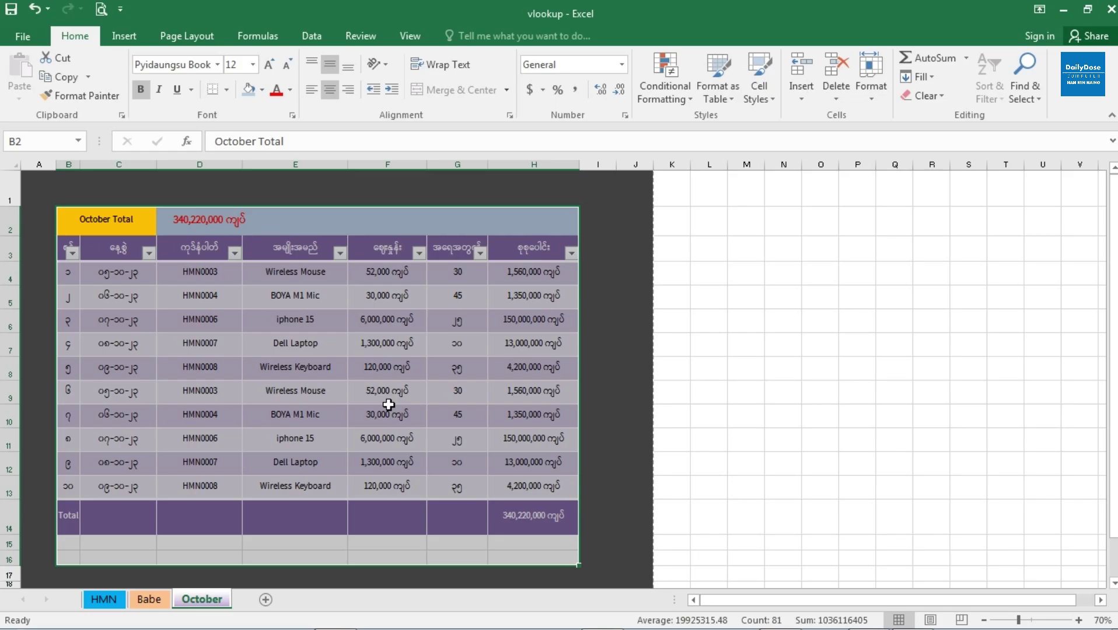
- Start a PDF/XPS export that saves to the Desktop as HMN332
click(23, 36)
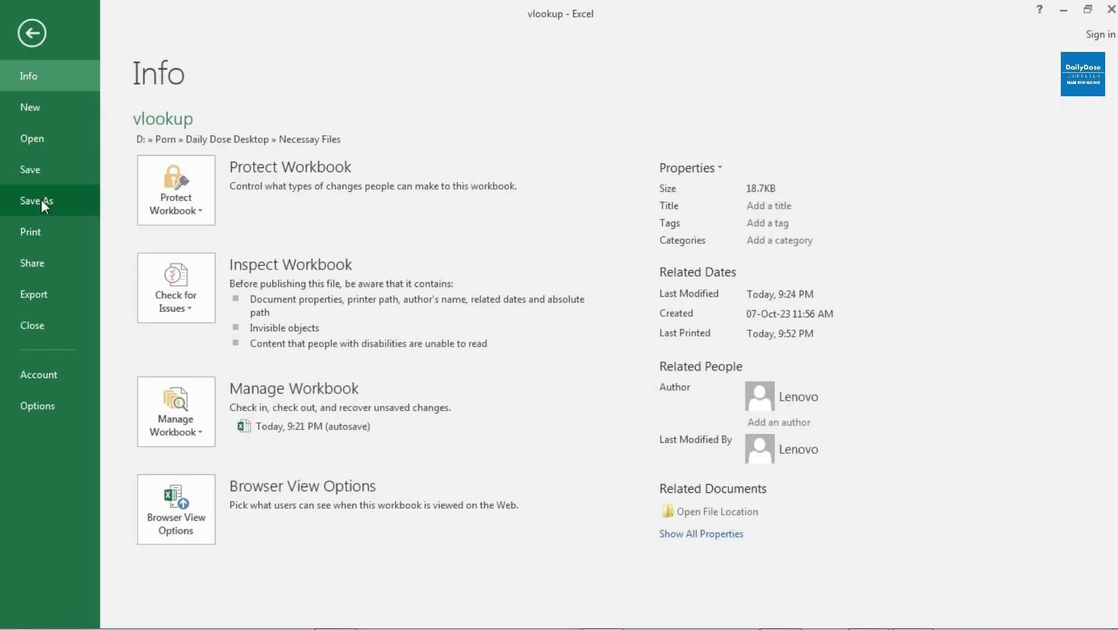
click(48, 295)
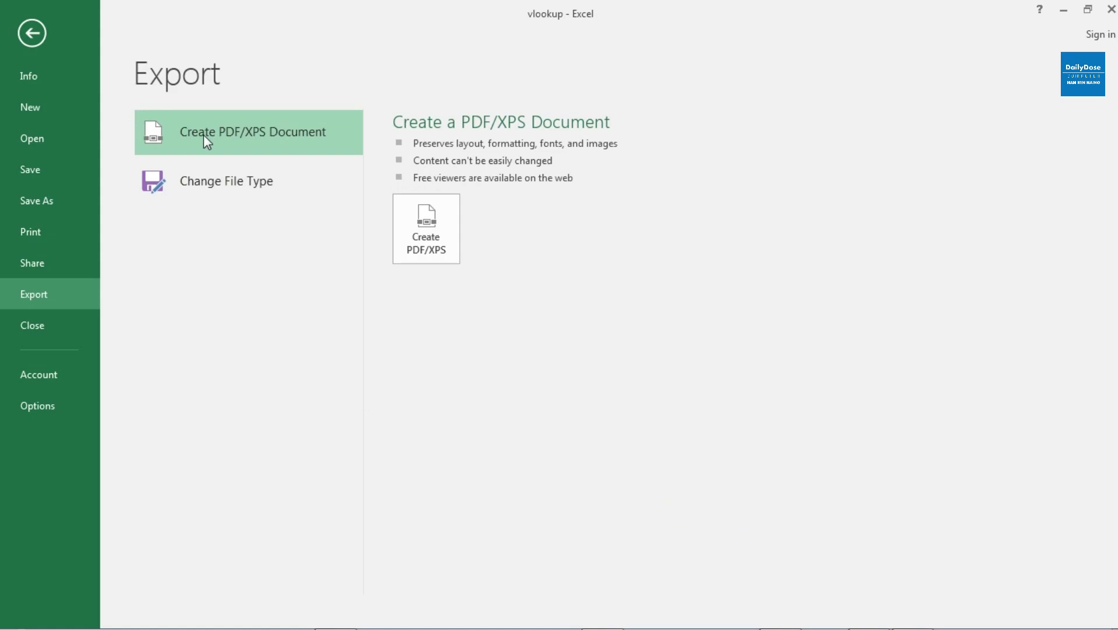
click(424, 237)
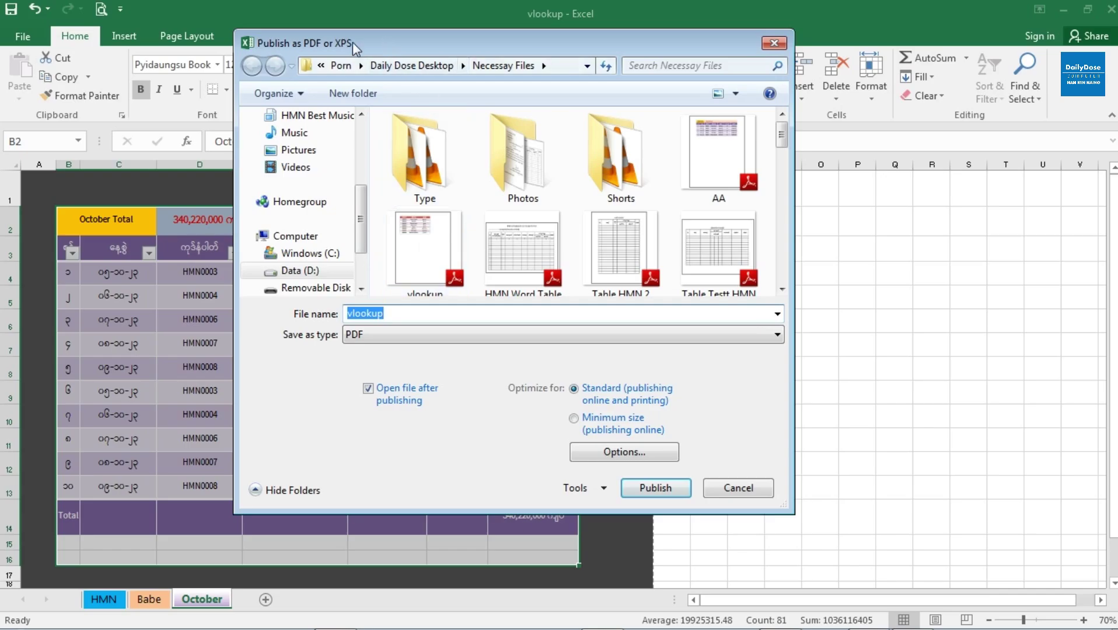
drag(353, 42, 313, 48)
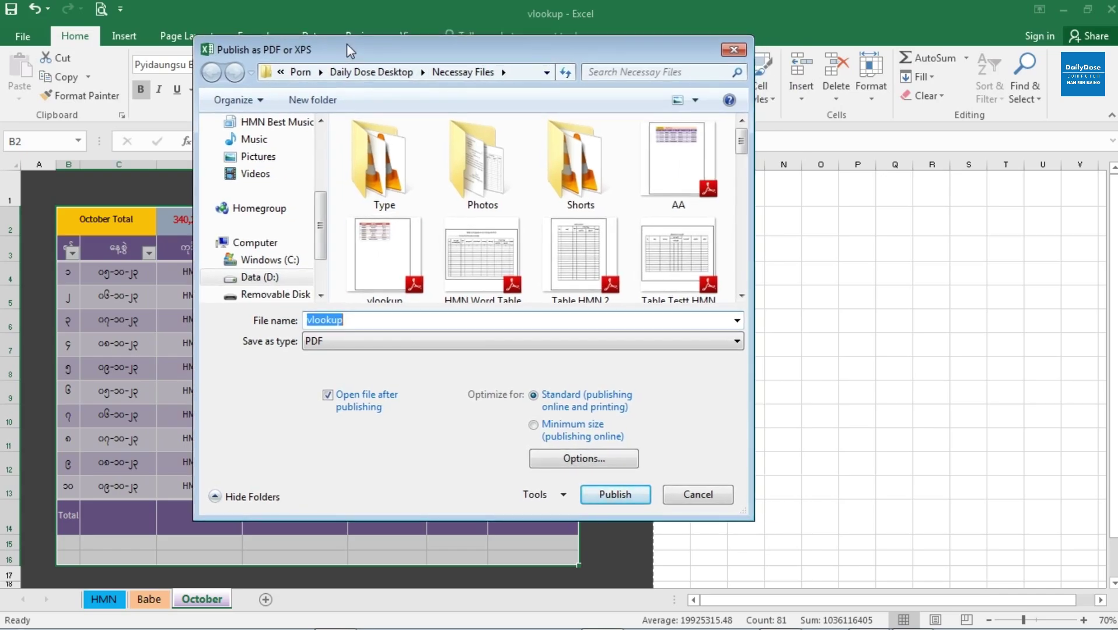
drag(324, 225, 322, 159)
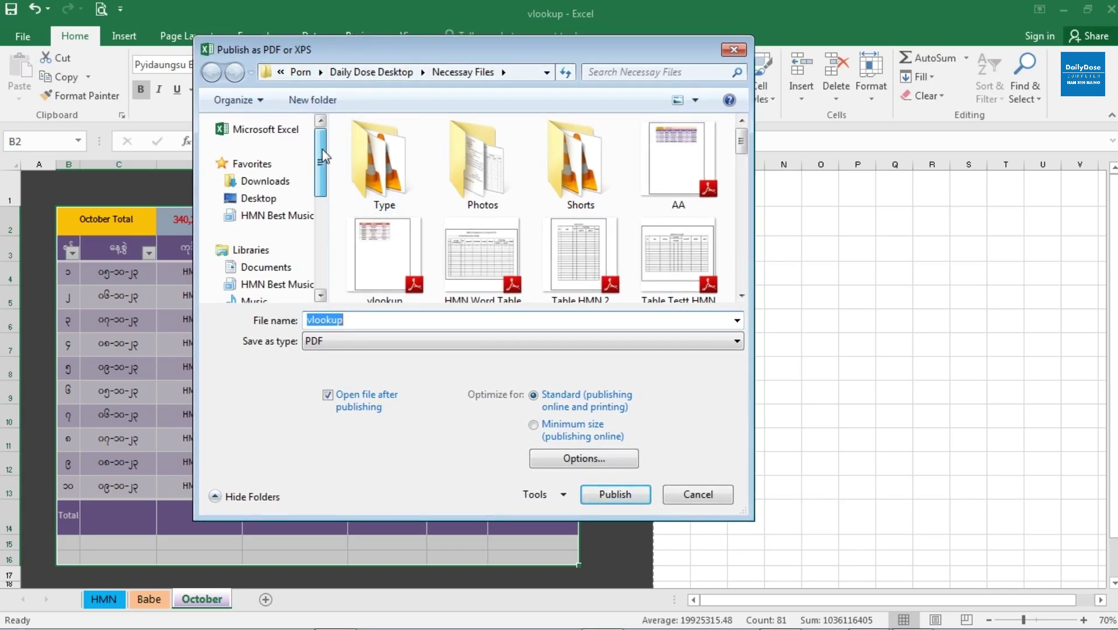
click(272, 201)
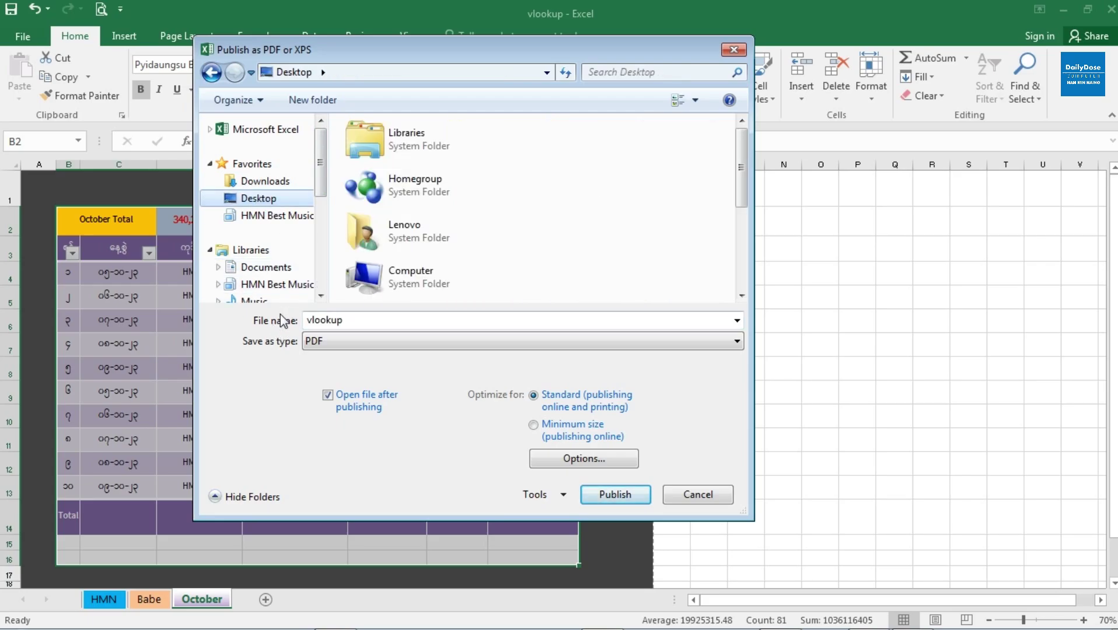
double_click(355, 320)
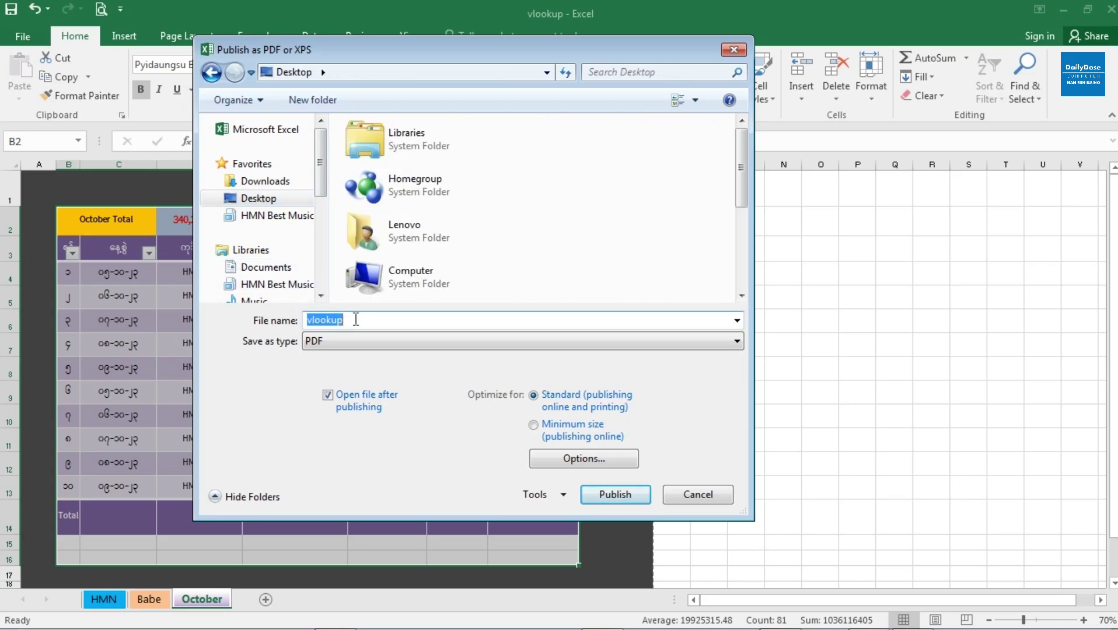
text(HMN)
text(332)
- Set the PDF options to publish only the selected cells
click(571, 461)
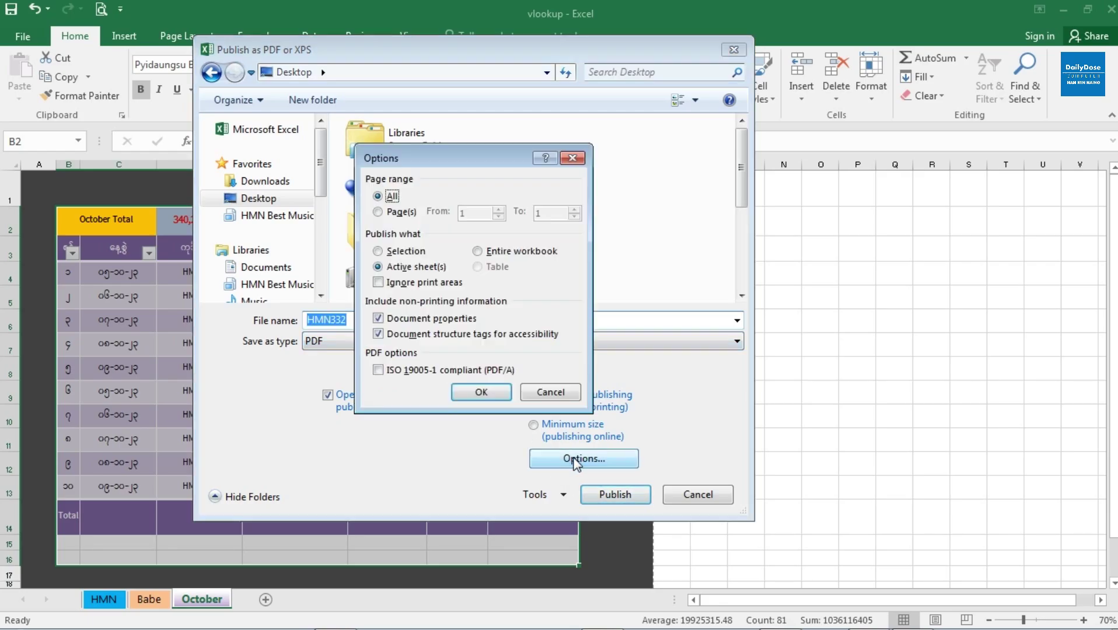
drag(425, 164, 511, 171)
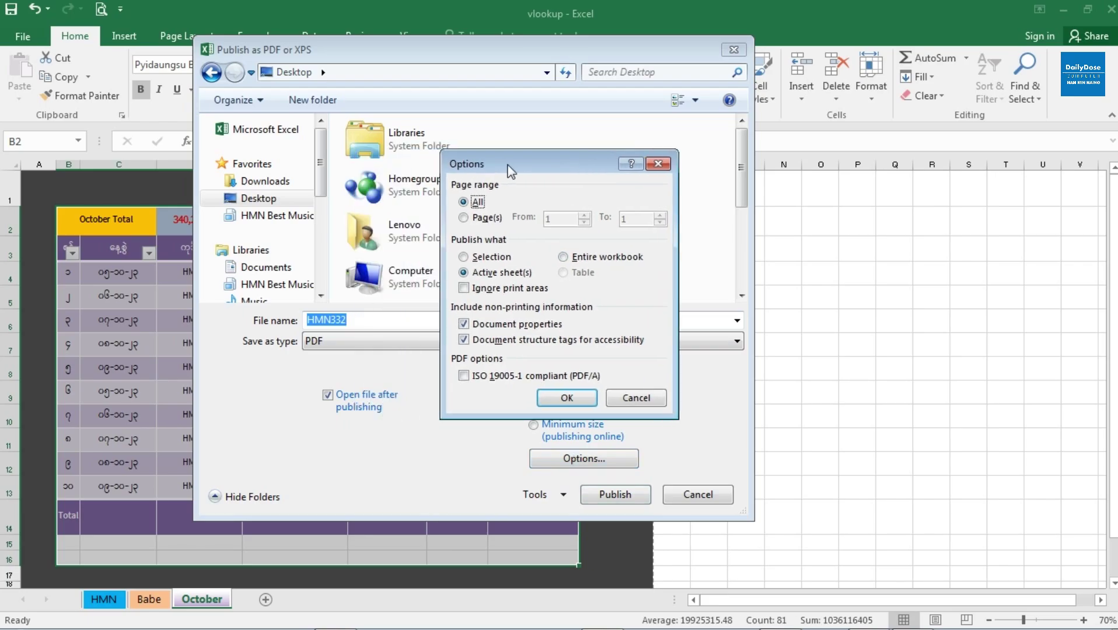
click(484, 260)
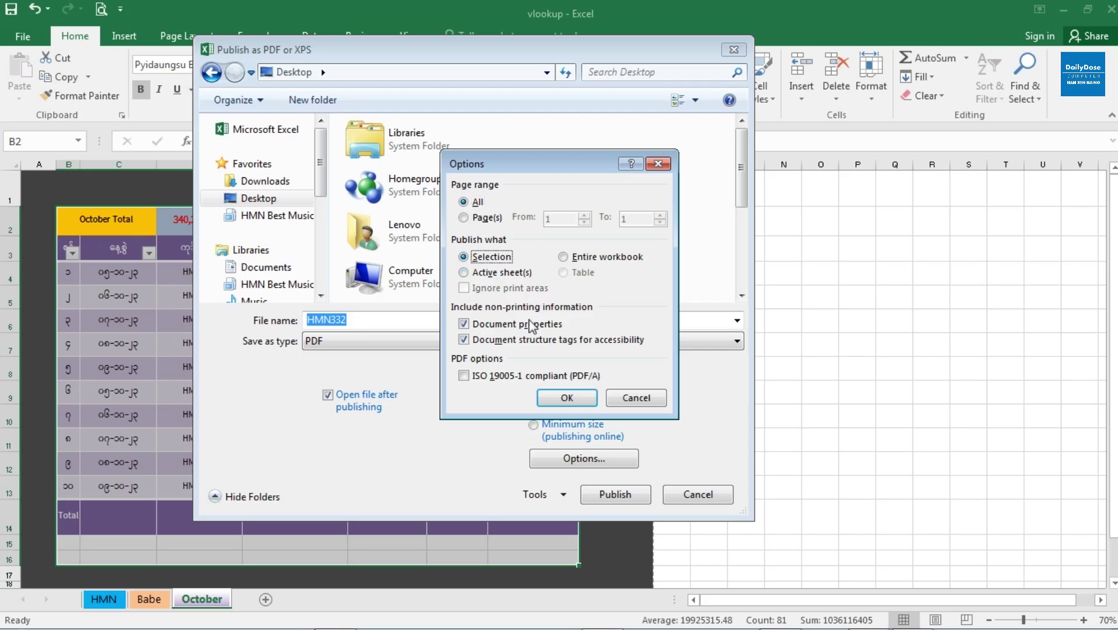
click(567, 399)
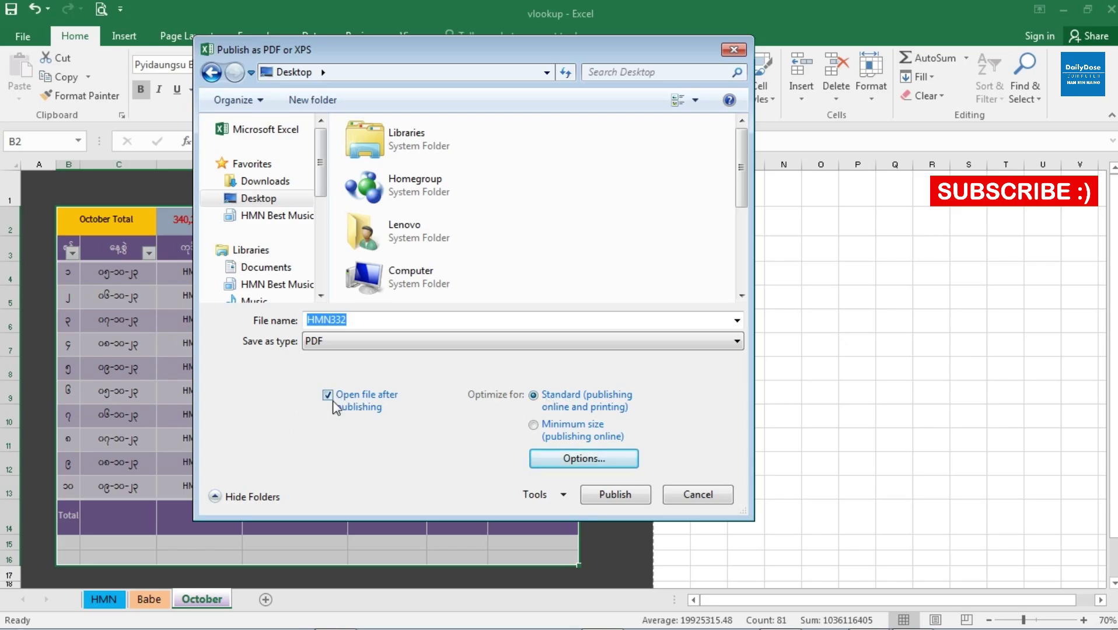
- Publish HMN332.pdf and view it maximized and zoomed in within Adobe Reader
click(617, 497)
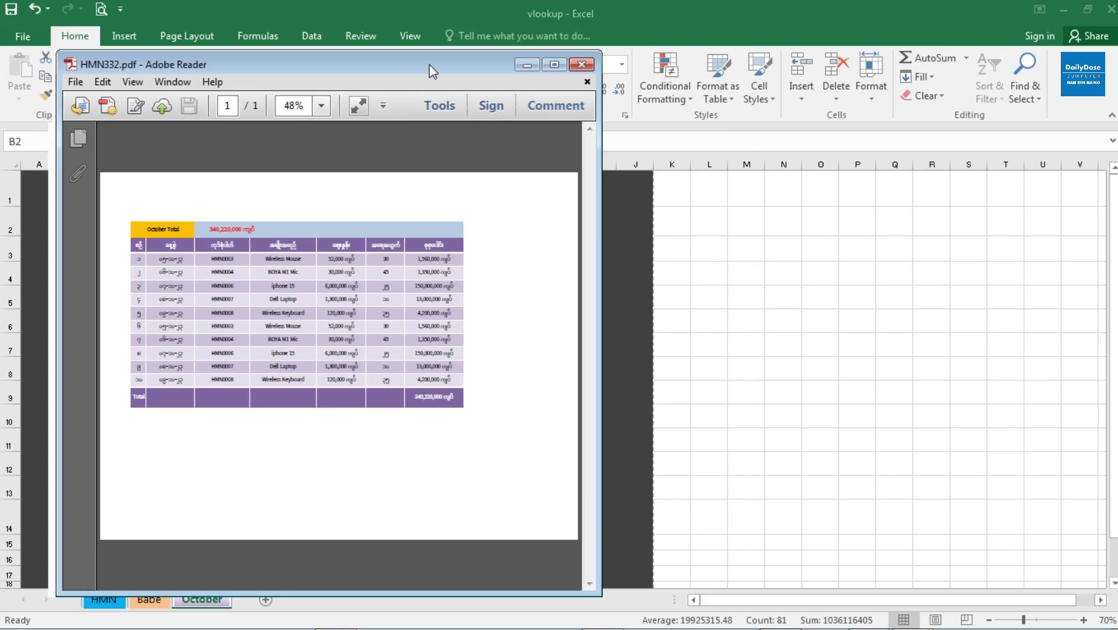
drag(435, 65, 819, 103)
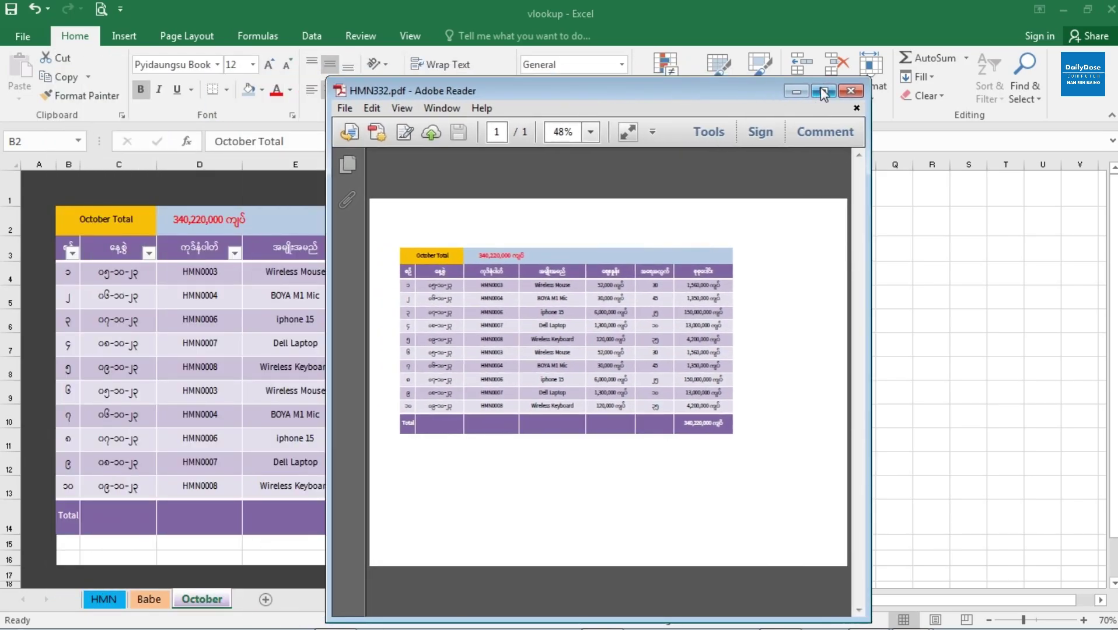
click(823, 92)
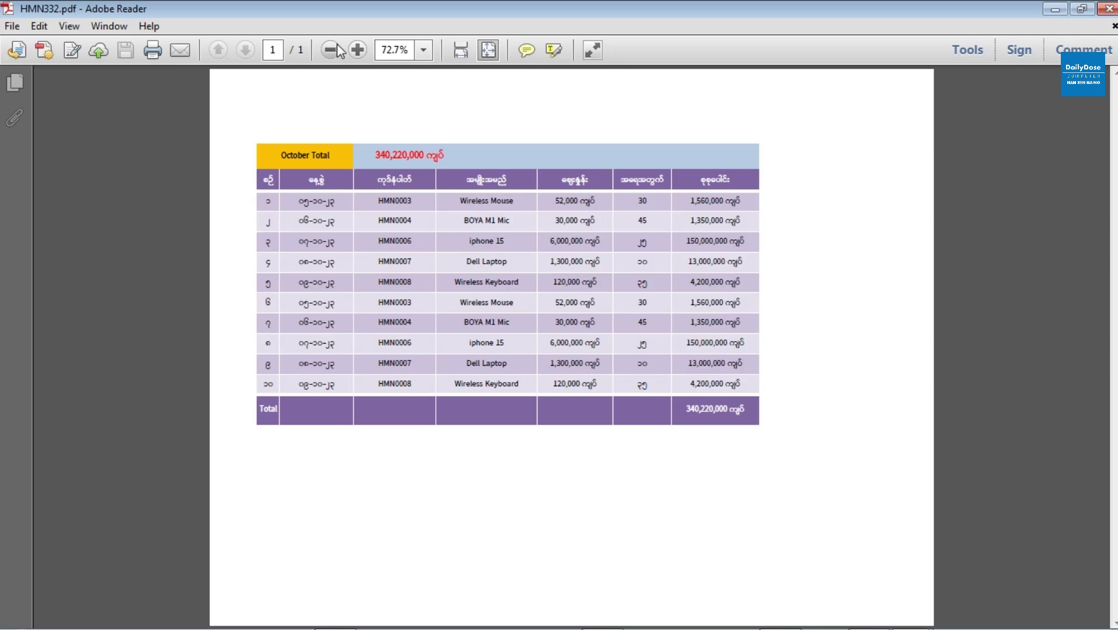
click(357, 50)
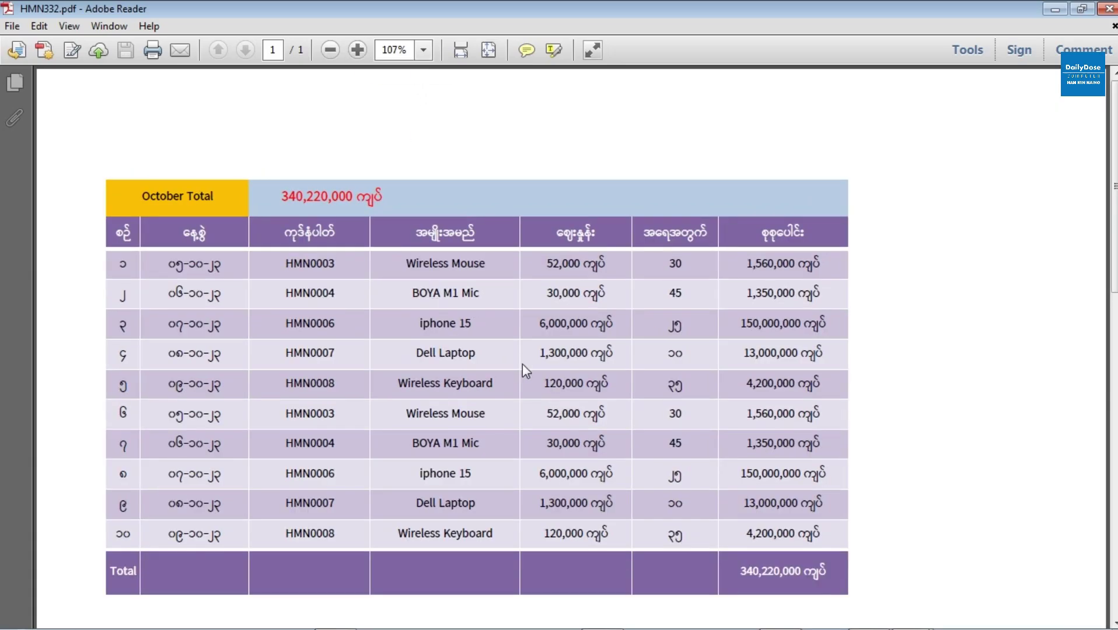
scroll(525, 368, down, 1)
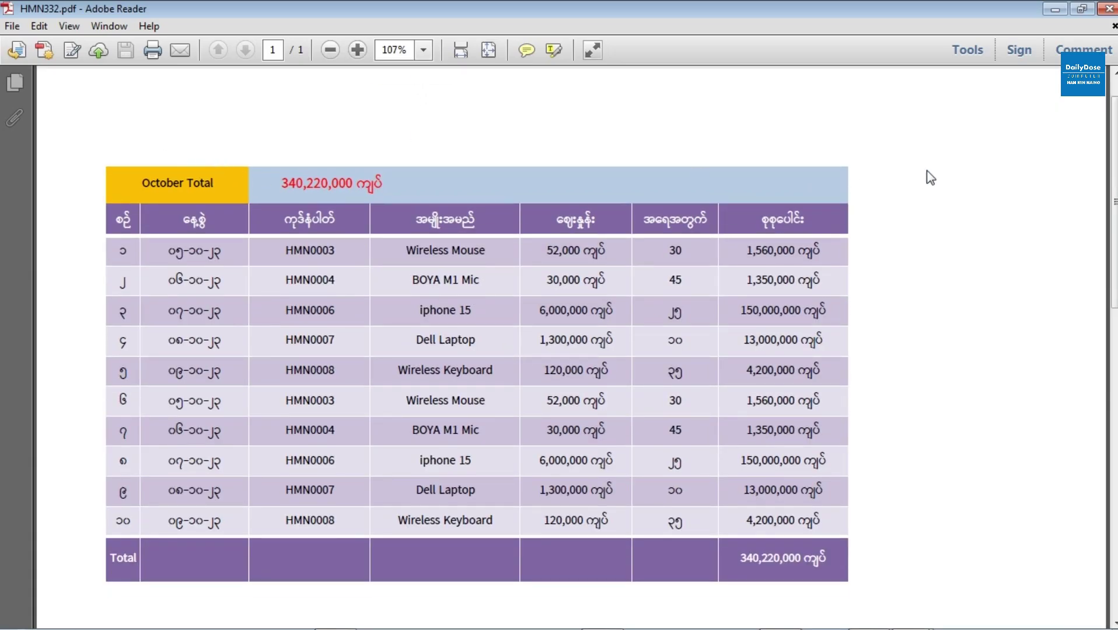